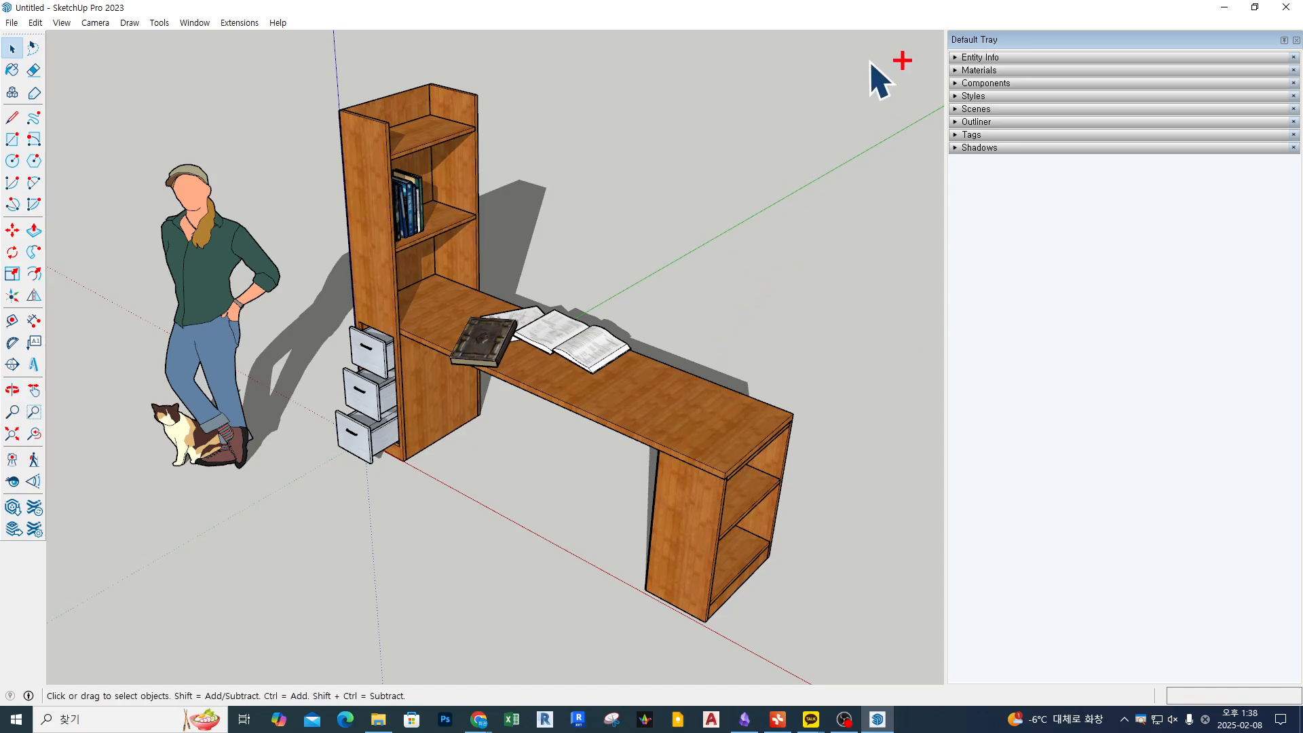
# Step: Narrow the default tray and expand its Scenes section
pyautogui.moveTo(945, 192); pyautogui.dragTo(1079, 194)
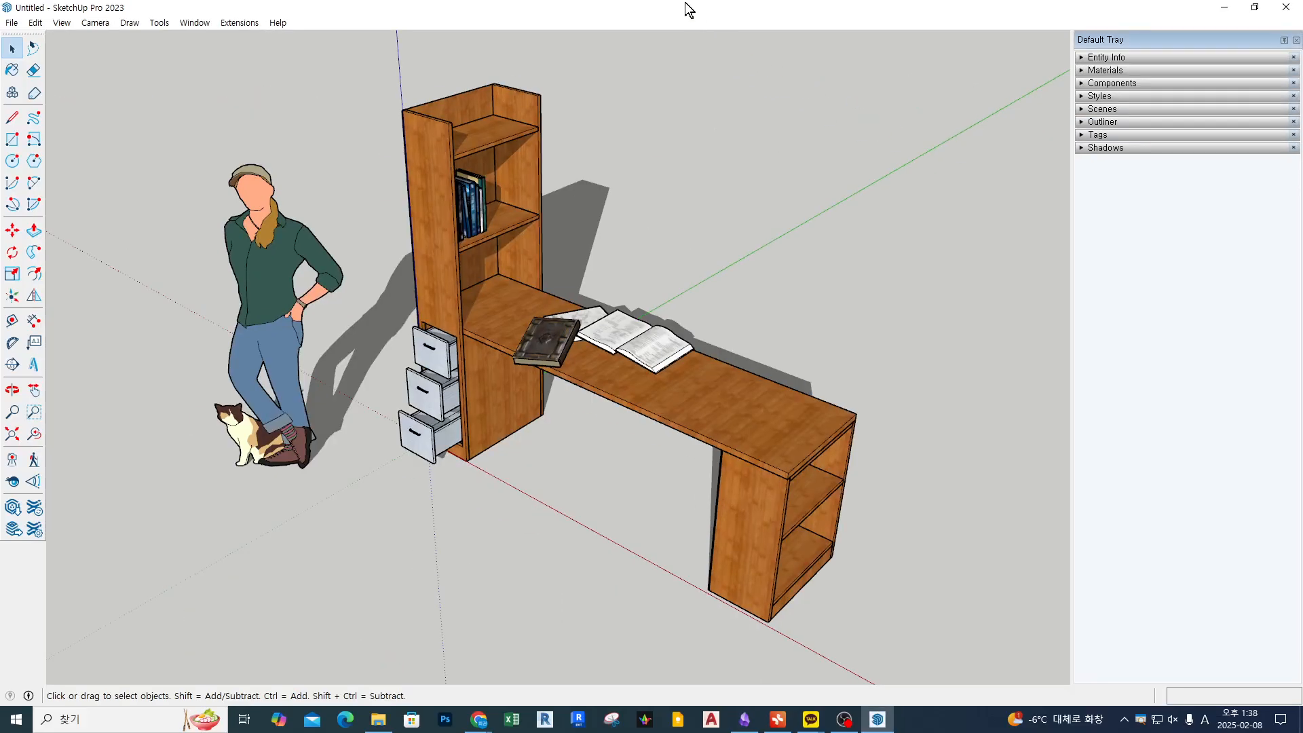
pyautogui.click(195, 23)
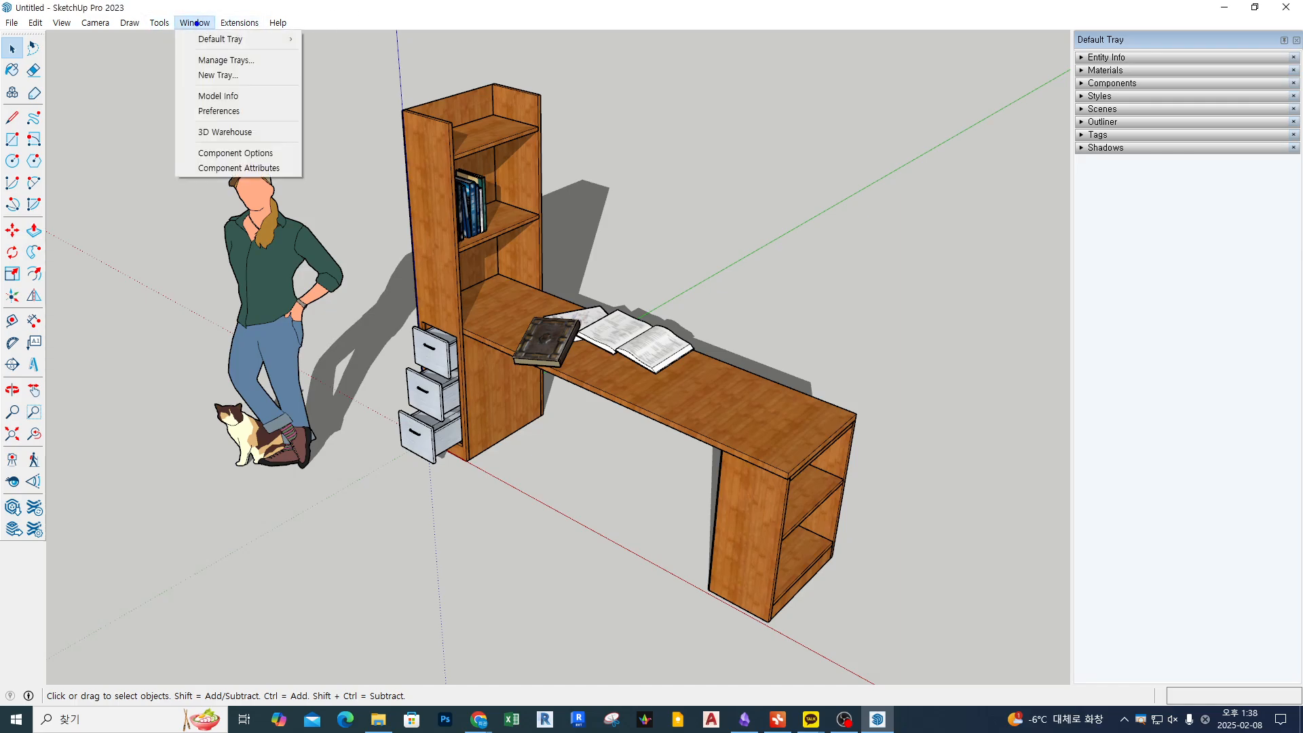
pyautogui.click(194, 23)
pyautogui.click(195, 23)
pyautogui.moveTo(204, 42)
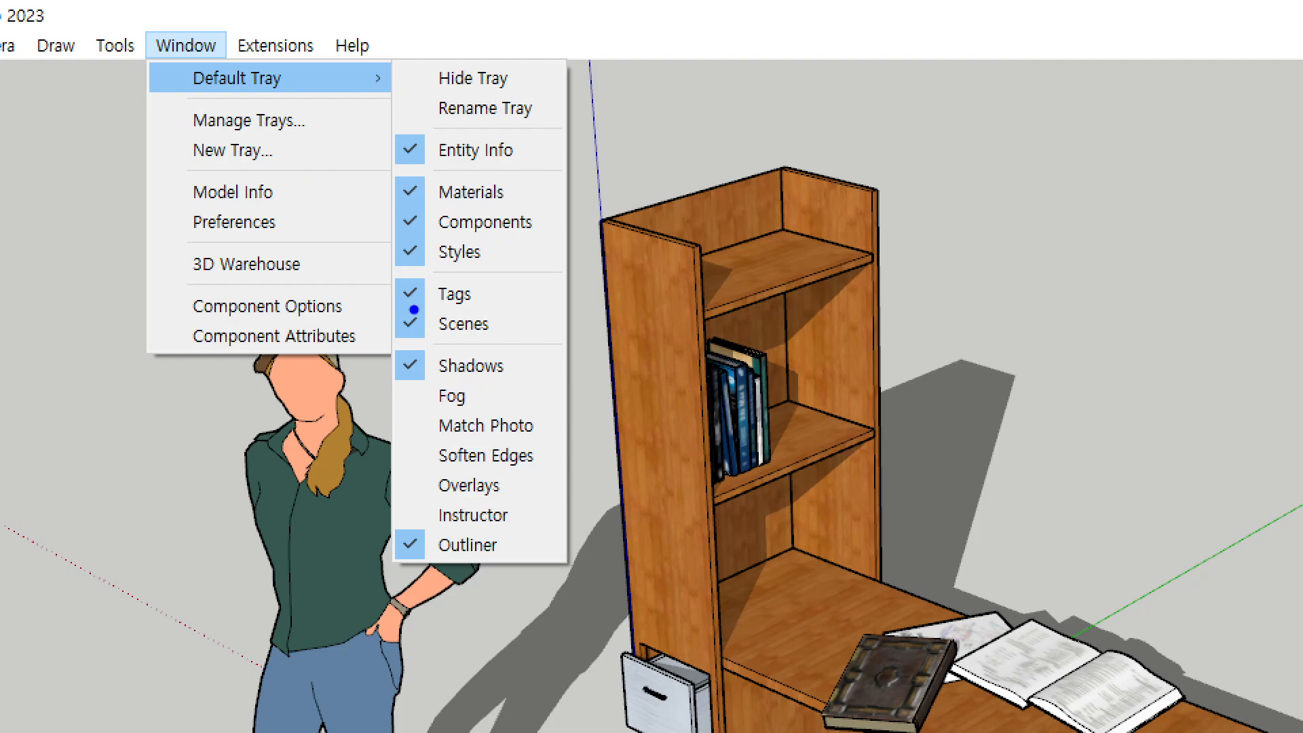
pyautogui.moveTo(381, 306)
pyautogui.mouseDown()
pyautogui.moveTo(456, 340)
pyautogui.moveTo(515, 343)
pyautogui.mouseUp()
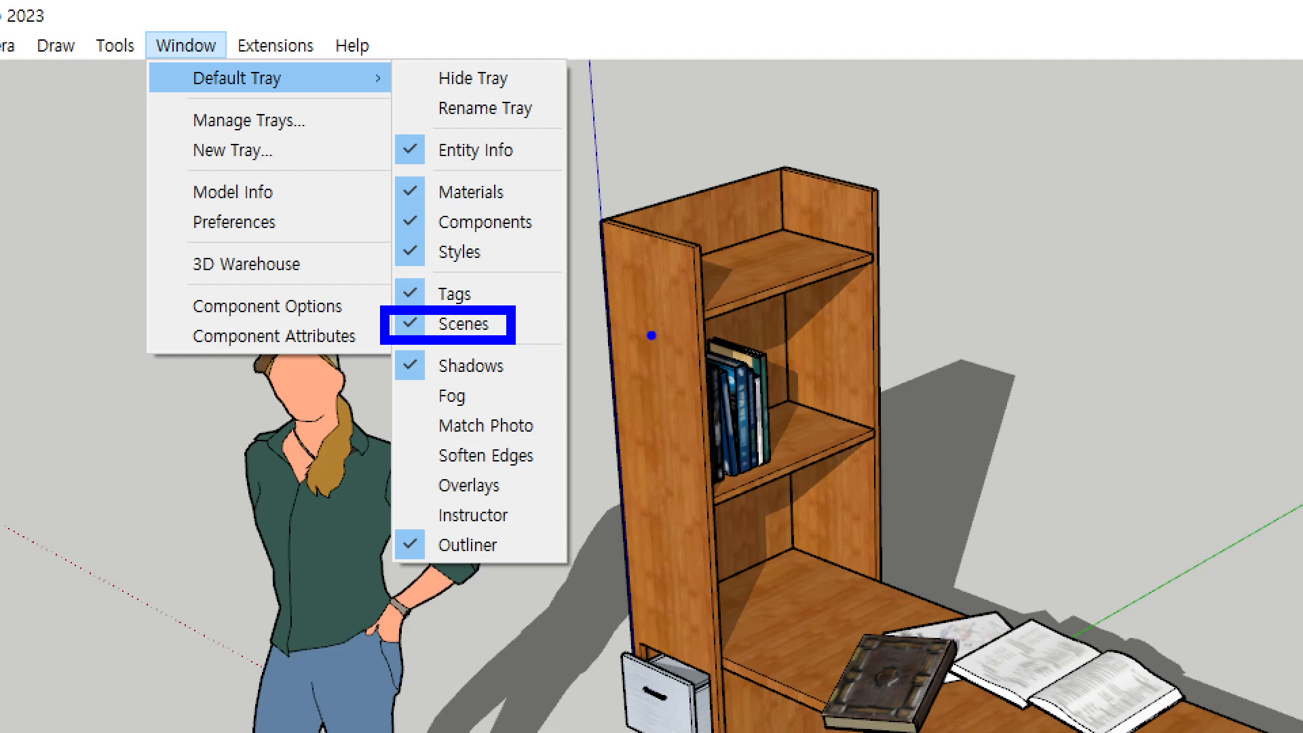
pyautogui.press('Escape')
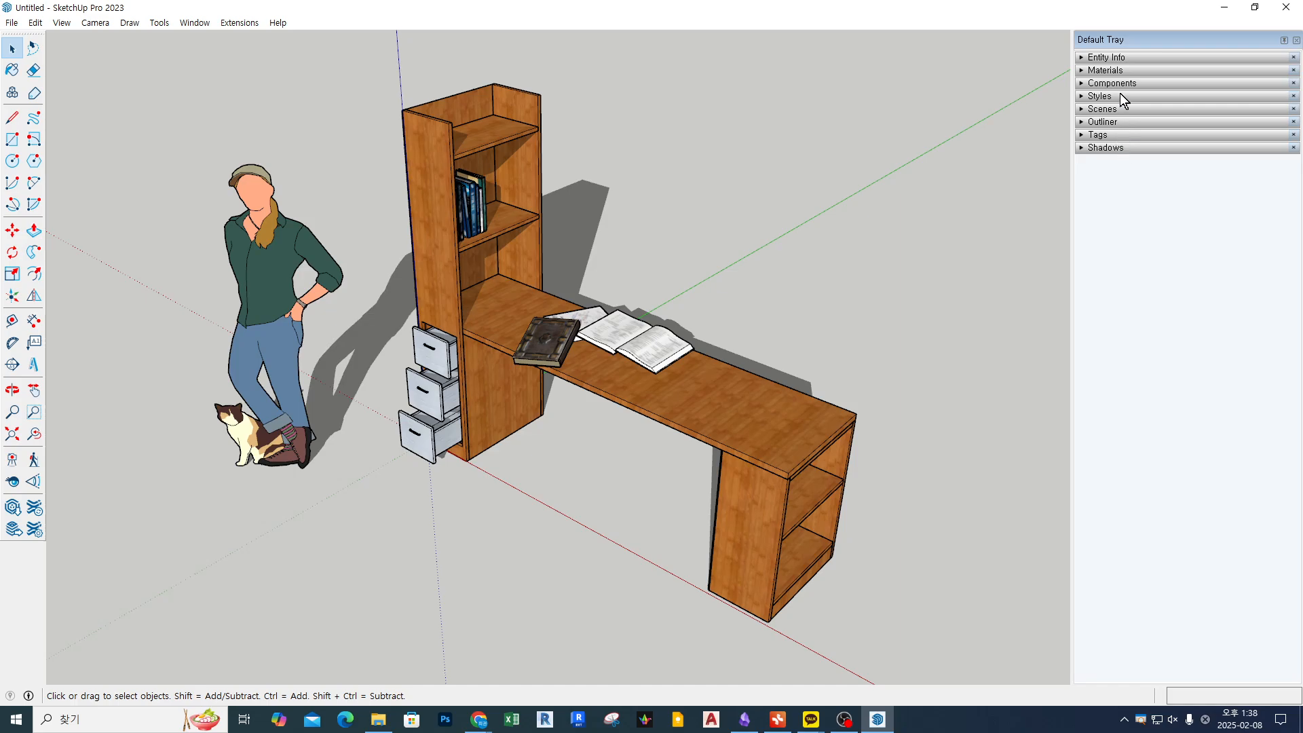
pyautogui.click(1107, 108)
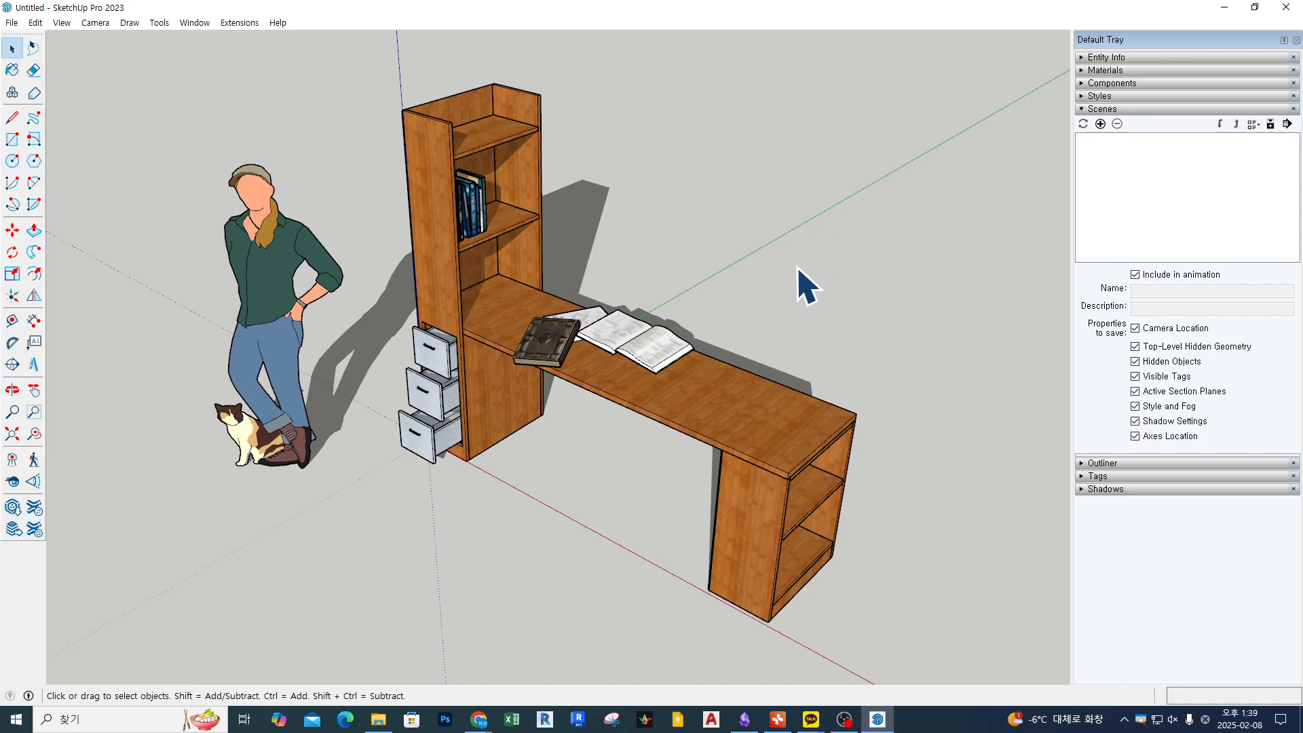
# Step: Examine the properties a scene can save, including Camera Location, Hidden Objects, Visible Tags, Style and Fog, and Shadow Settings
pyautogui.moveTo(796, 265); pyautogui.dragTo(800, 256, button='middle')
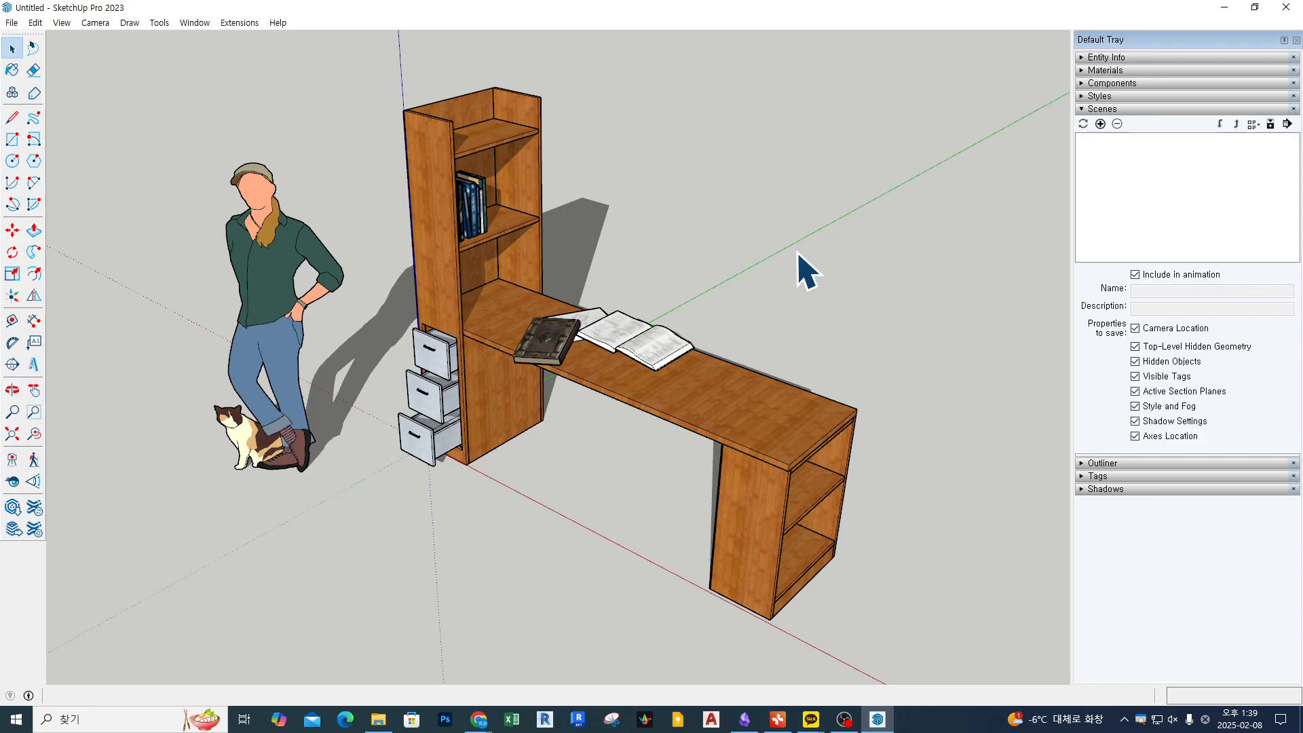
pyautogui.keyDown('shift'); pyautogui.moveTo(849, 297); pyautogui.dragTo(794, 292, button='middle'); pyautogui.keyUp('shift')
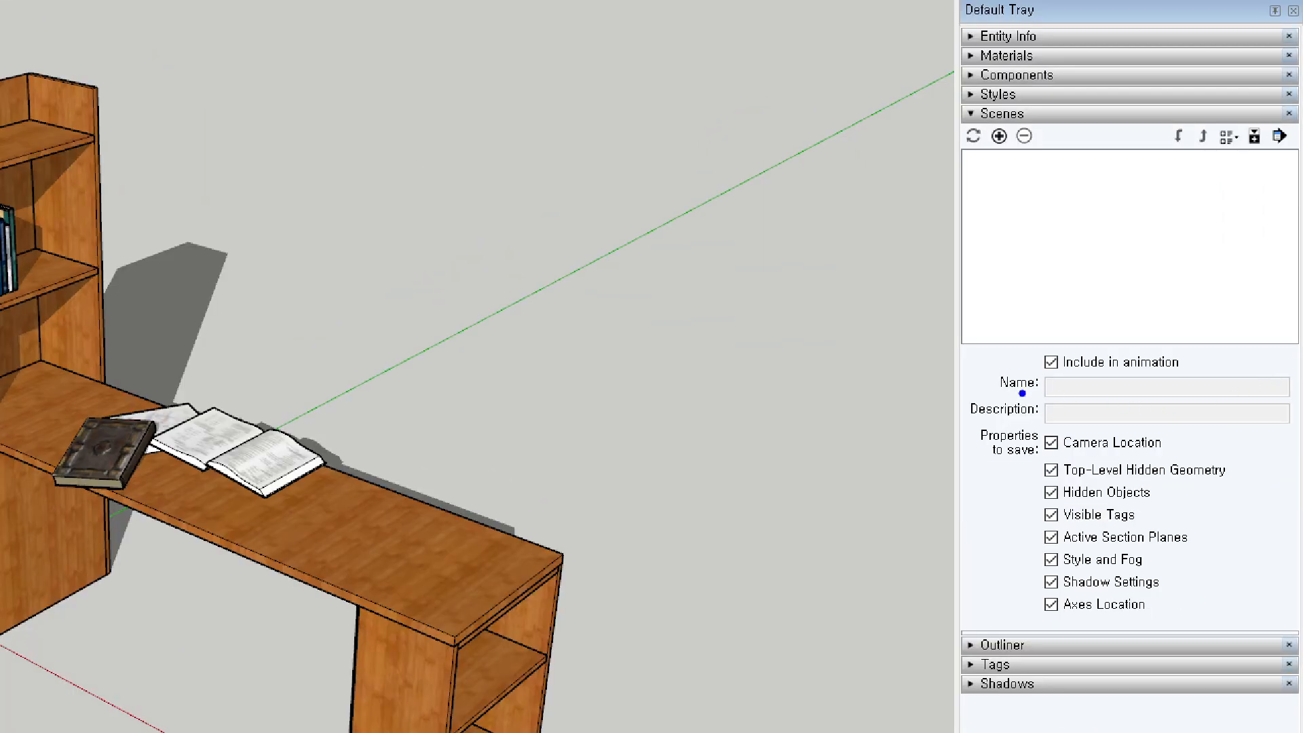
pyautogui.moveTo(1019, 342)
pyautogui.keyDown('ctrl'); pyautogui.mouseDown()
pyautogui.moveTo(1110, 420)
pyautogui.moveTo(1226, 593)
pyautogui.moveTo(1298, 626)
pyautogui.mouseUp(); pyautogui.keyUp('ctrl')
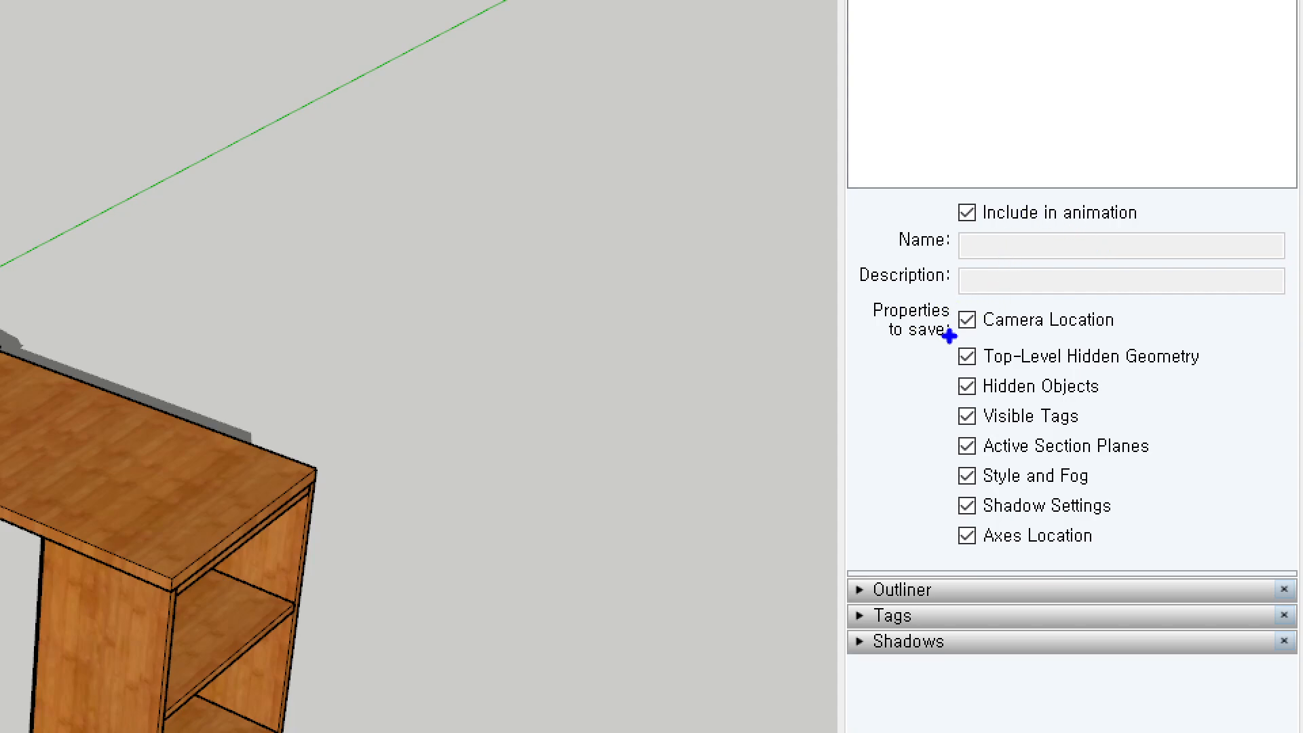
pyautogui.moveTo(957, 332); pyautogui.dragTo(1125, 333)
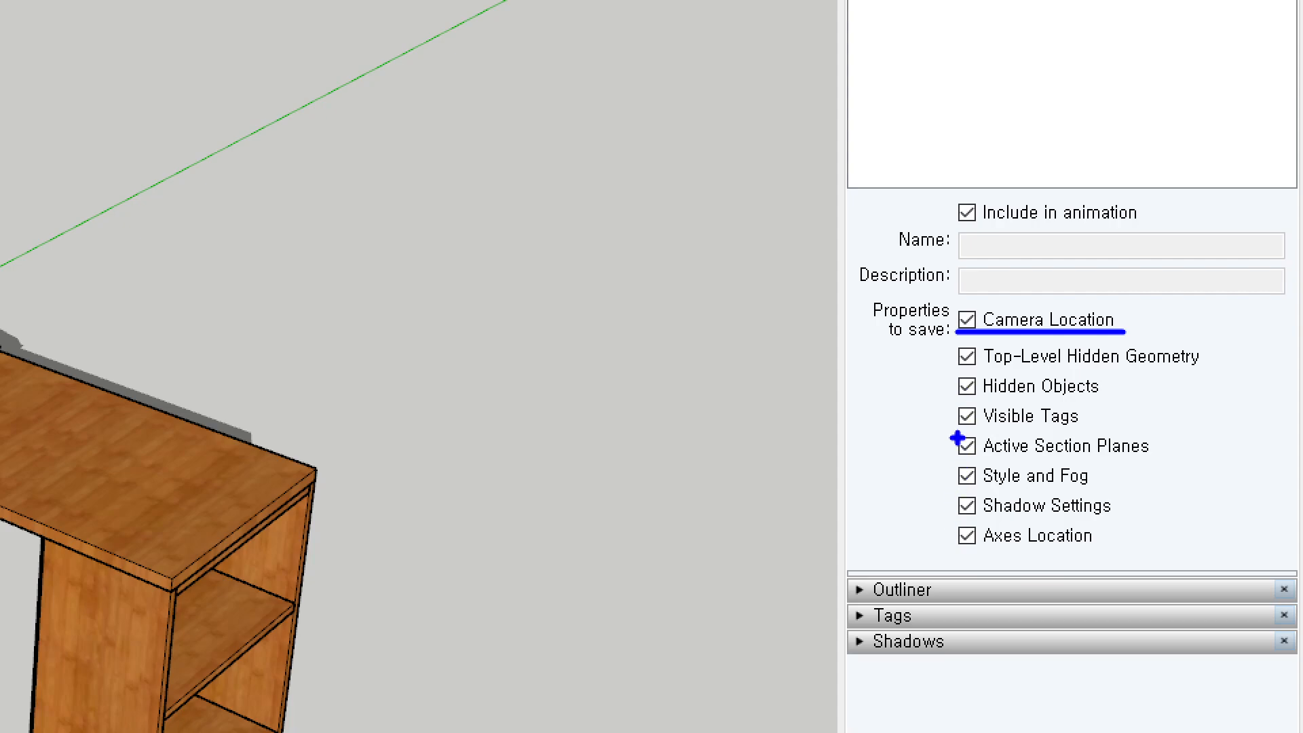
pyautogui.moveTo(952, 430); pyautogui.dragTo(1107, 431)
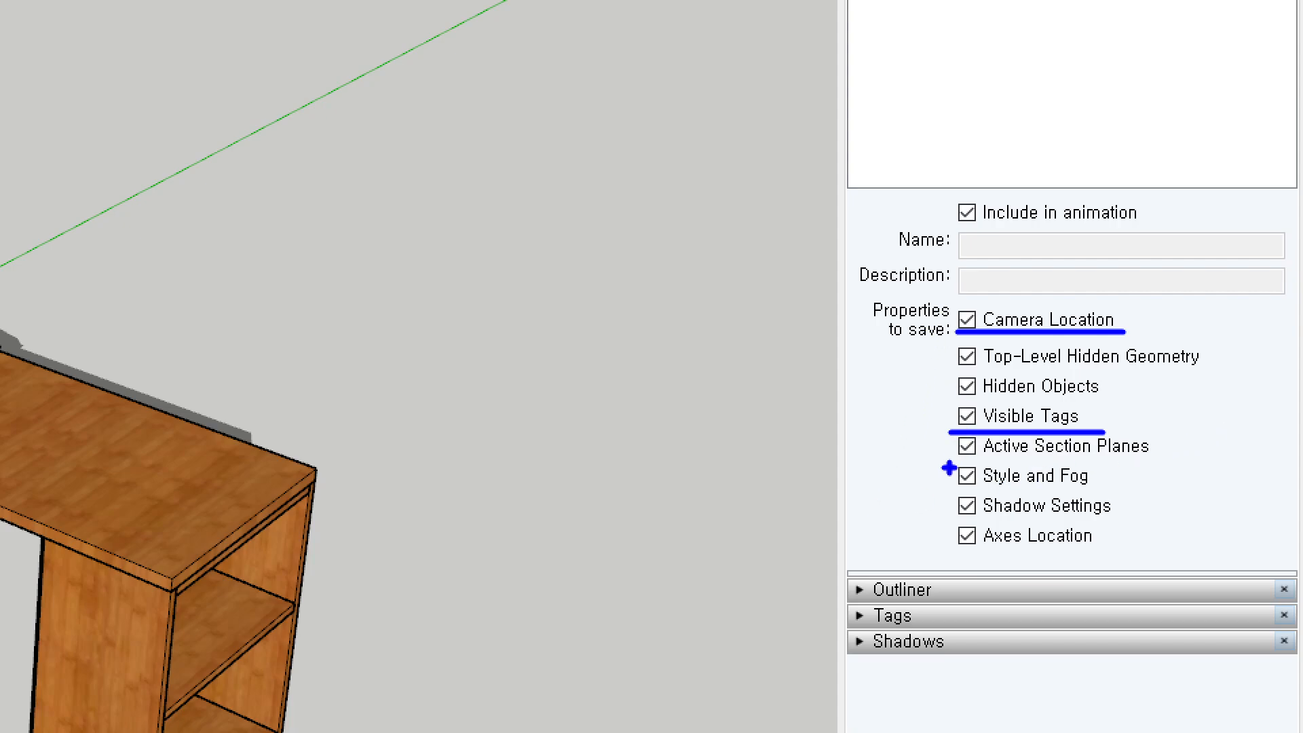
pyautogui.moveTo(921, 500)
pyautogui.mouseDown()
pyautogui.moveTo(924, 511)
pyautogui.moveTo(937, 499)
pyautogui.moveTo(938, 467)
pyautogui.mouseUp()
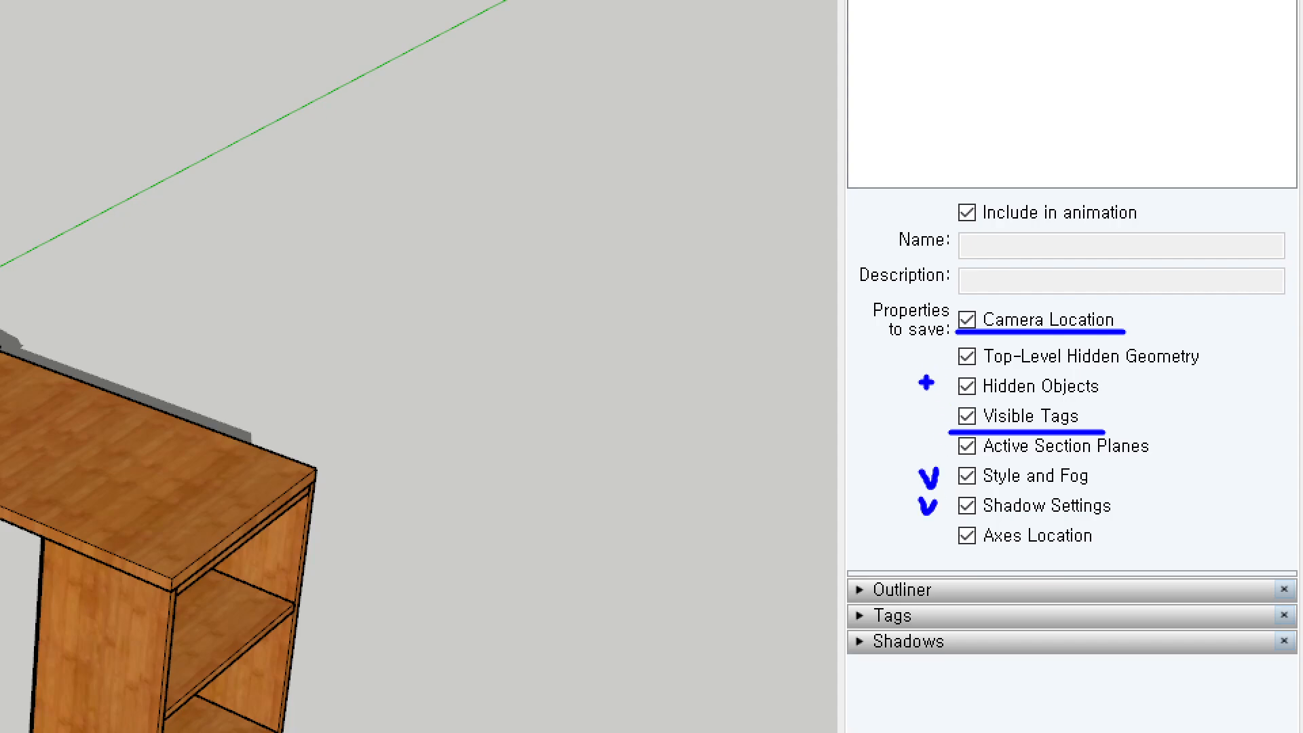
pyautogui.moveTo(967, 371)
pyautogui.mouseDown()
pyautogui.moveTo(947, 392)
pyautogui.moveTo(1120, 398)
pyautogui.moveTo(1045, 374)
pyautogui.moveTo(940, 371)
pyautogui.mouseUp()
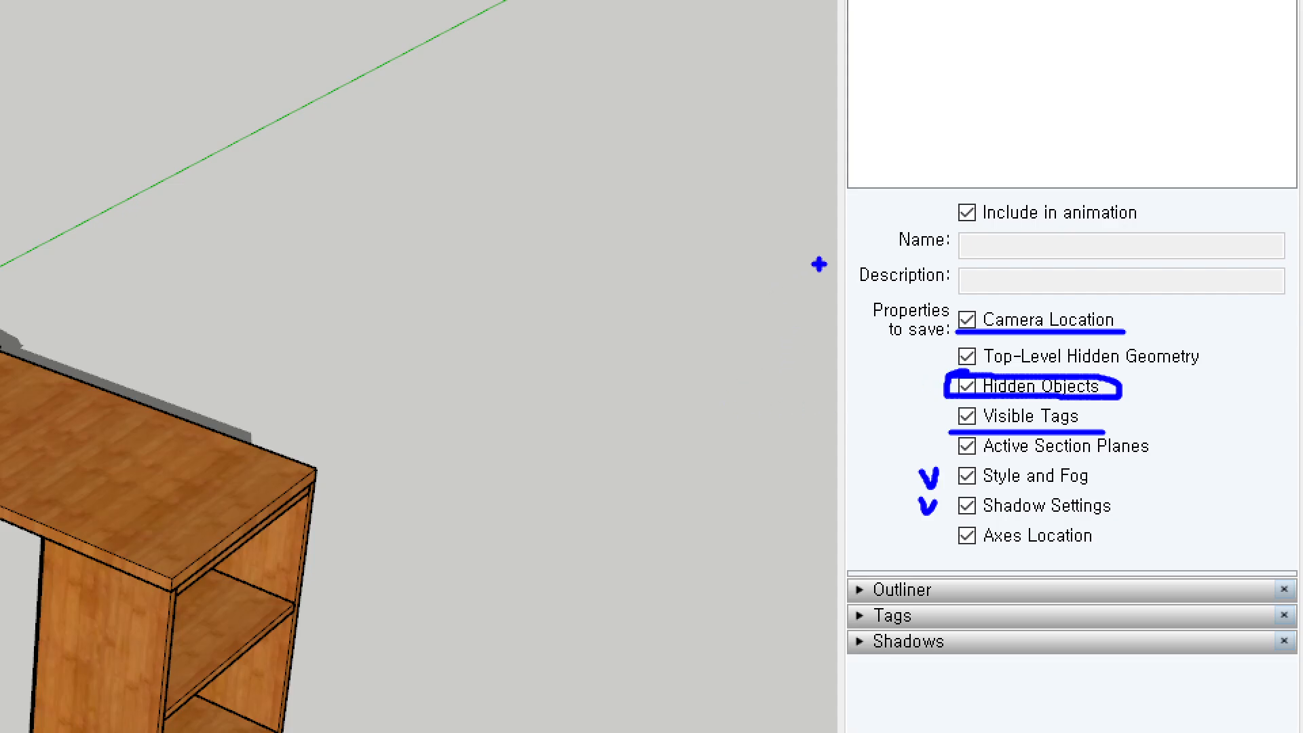
pyautogui.moveTo(845, 249); pyautogui.dragTo(852, 508)
pyautogui.press('Escape')
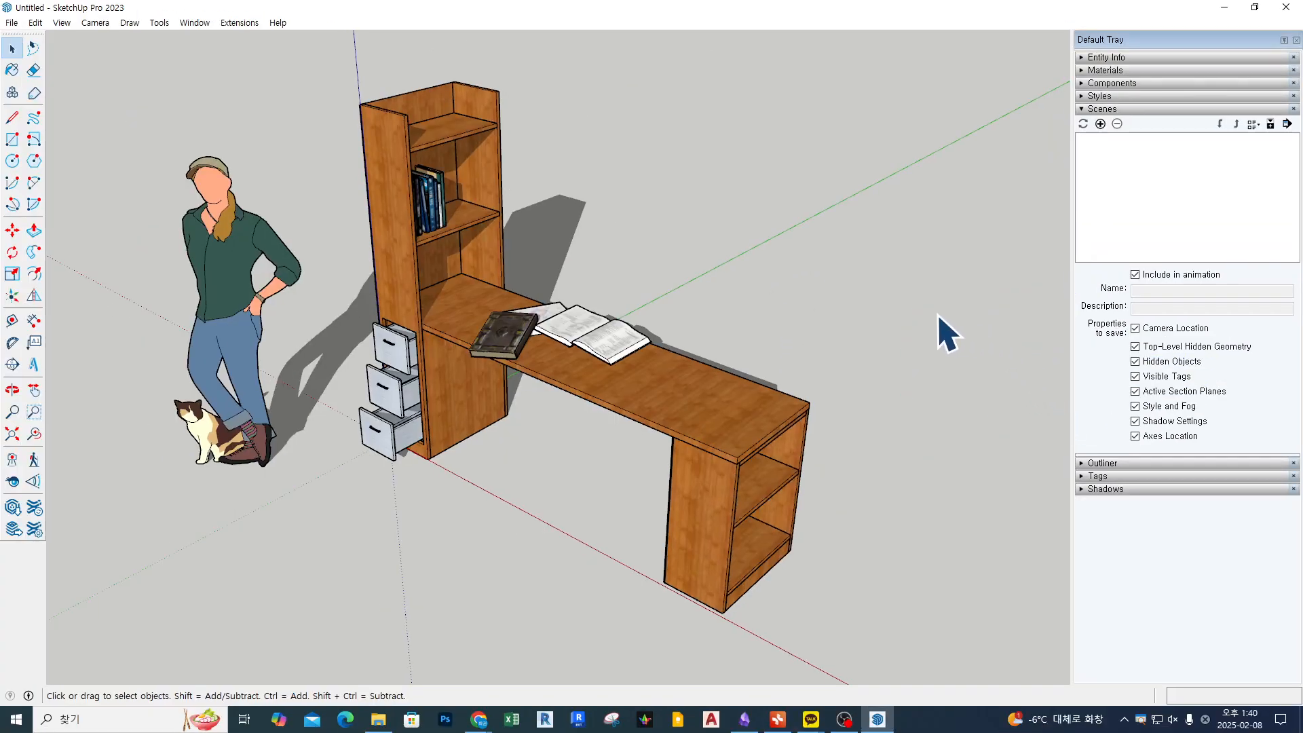
# Step: Inspect the desk and bookshelf from a low side angle, from farther away and from above
pyautogui.moveTo(803, 333)
pyautogui.mouseDown(button='middle')
pyautogui.moveTo(880, 323)
pyautogui.moveTo(829, 224)
pyautogui.moveTo(530, 175)
pyautogui.moveTo(509, 277)
pyautogui.mouseUp(button='middle')
pyautogui.scroll(3, 536, 393)
pyautogui.moveTo(536, 394); pyautogui.dragTo(582, 369, button='middle')
pyautogui.moveTo(895, 399)
pyautogui.mouseDown()
pyautogui.moveTo(526, 438)
pyautogui.moveTo(952, 415)
pyautogui.moveTo(896, 395)
pyautogui.mouseUp()
pyautogui.moveTo(789, 125)
pyautogui.mouseDown()
pyautogui.moveTo(660, 182)
pyautogui.moveTo(684, 199)
pyautogui.mouseUp()
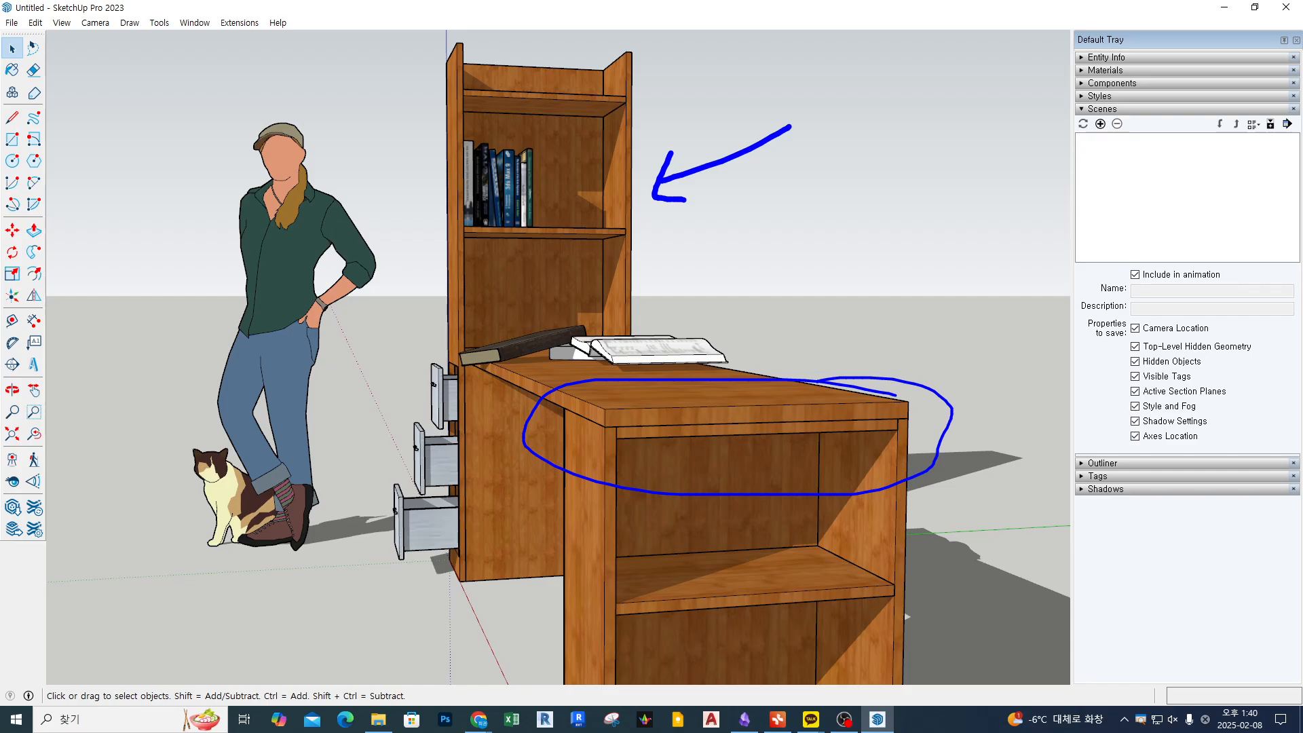
pyautogui.press('Escape')
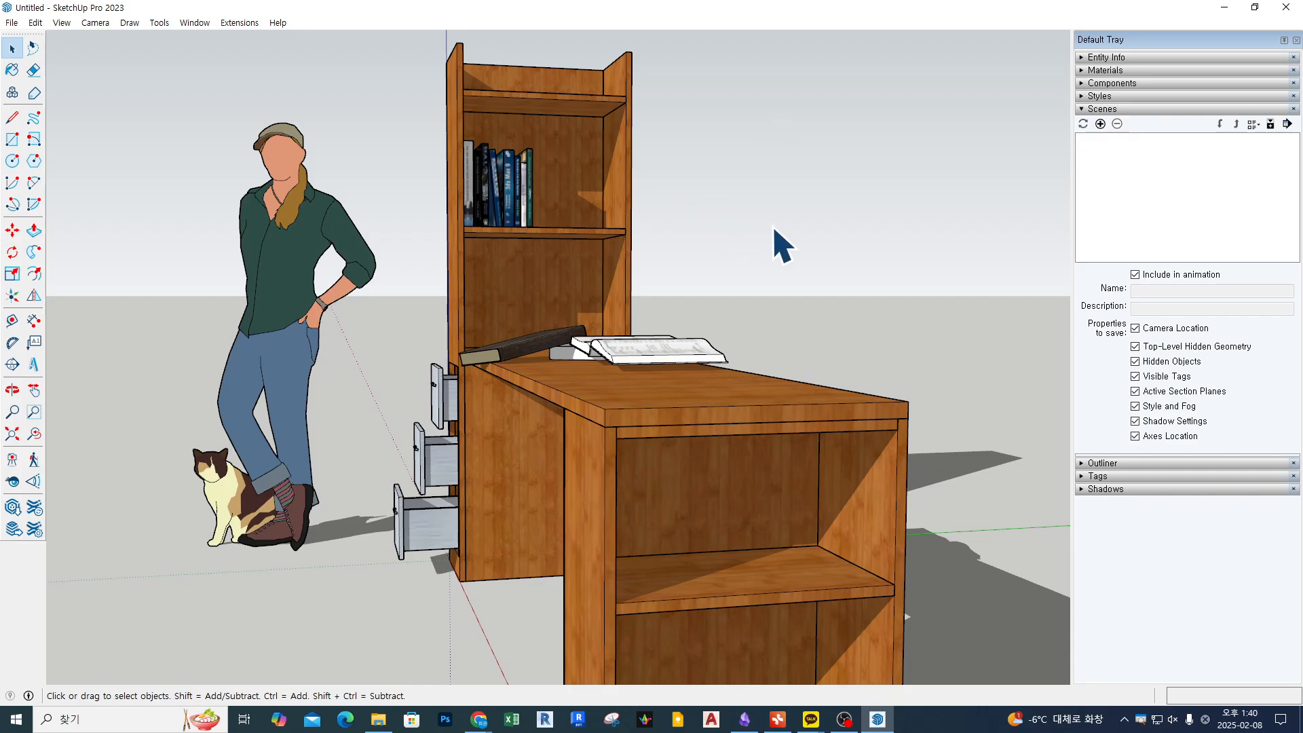
pyautogui.scroll(-5, 767, 246)
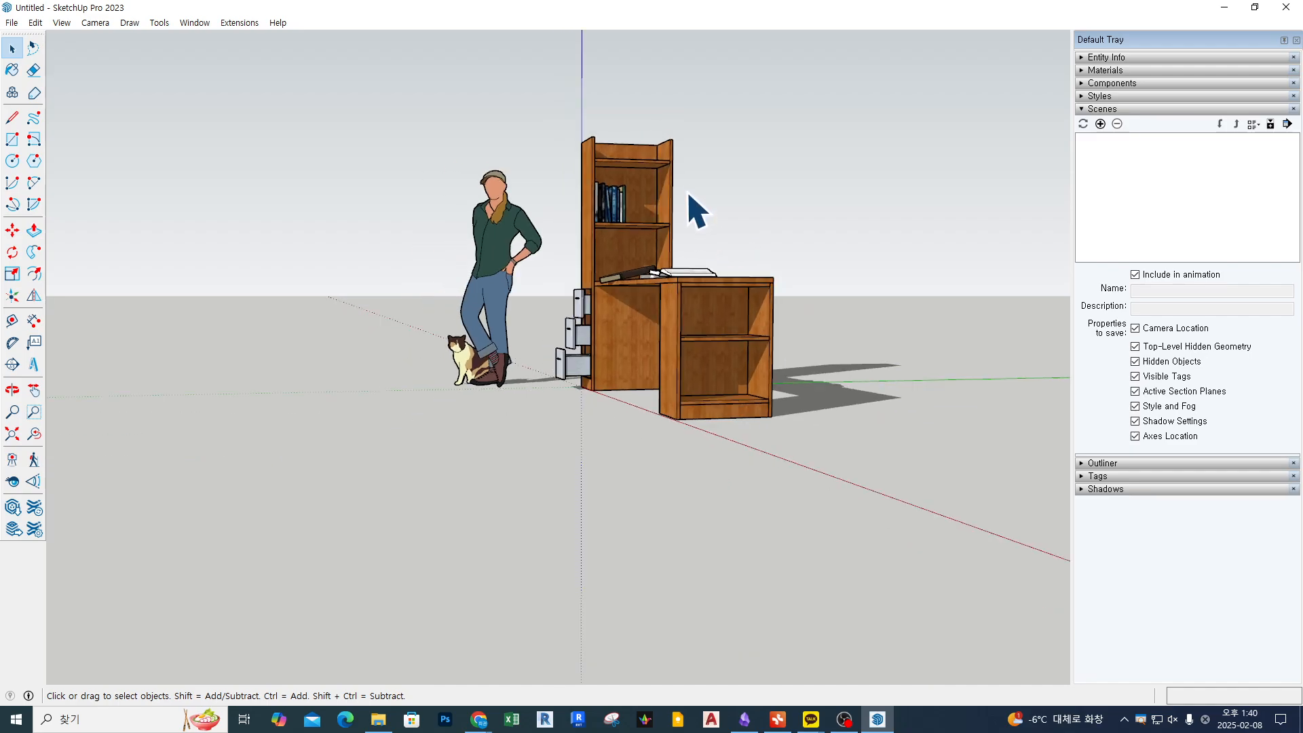
pyautogui.moveTo(698, 210); pyautogui.dragTo(838, 425, button='middle')
pyautogui.keyDown('shift'); pyautogui.moveTo(899, 244); pyautogui.dragTo(791, 299, button='middle'); pyautogui.keyUp('shift')
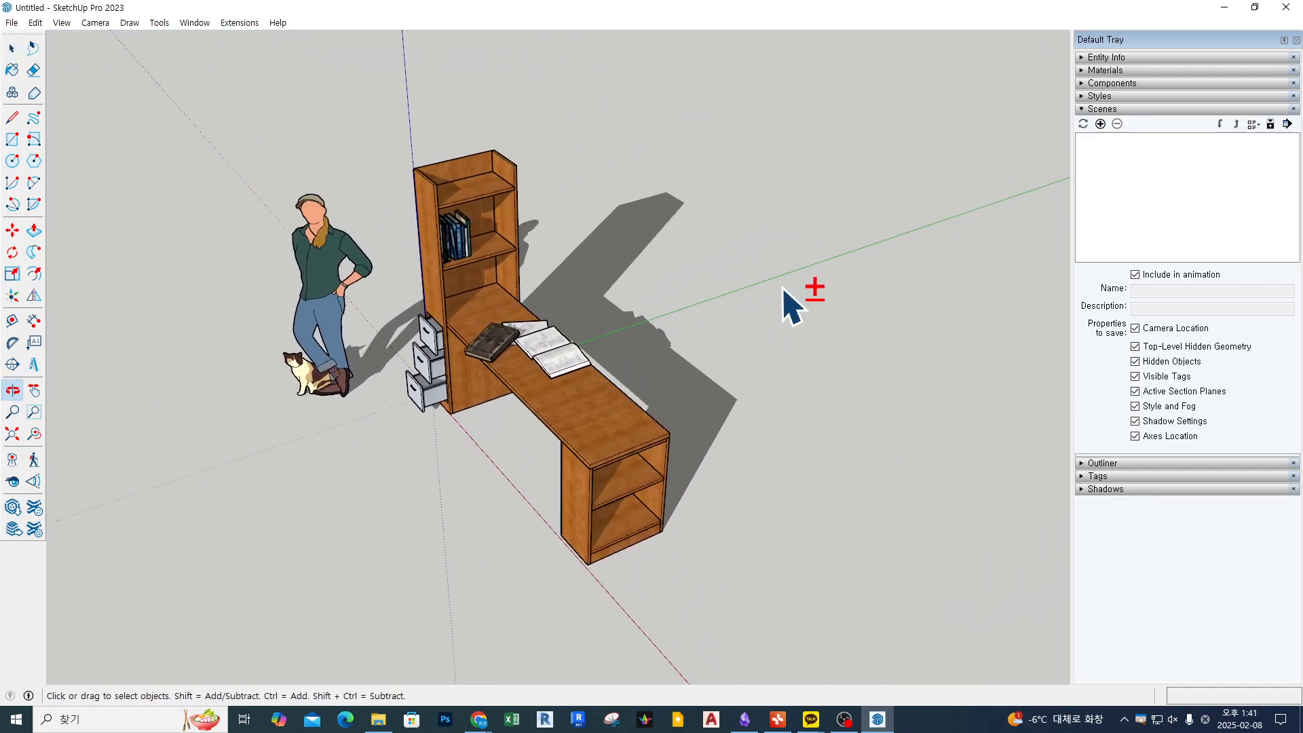
pyautogui.hotkey('ctrl', '2')
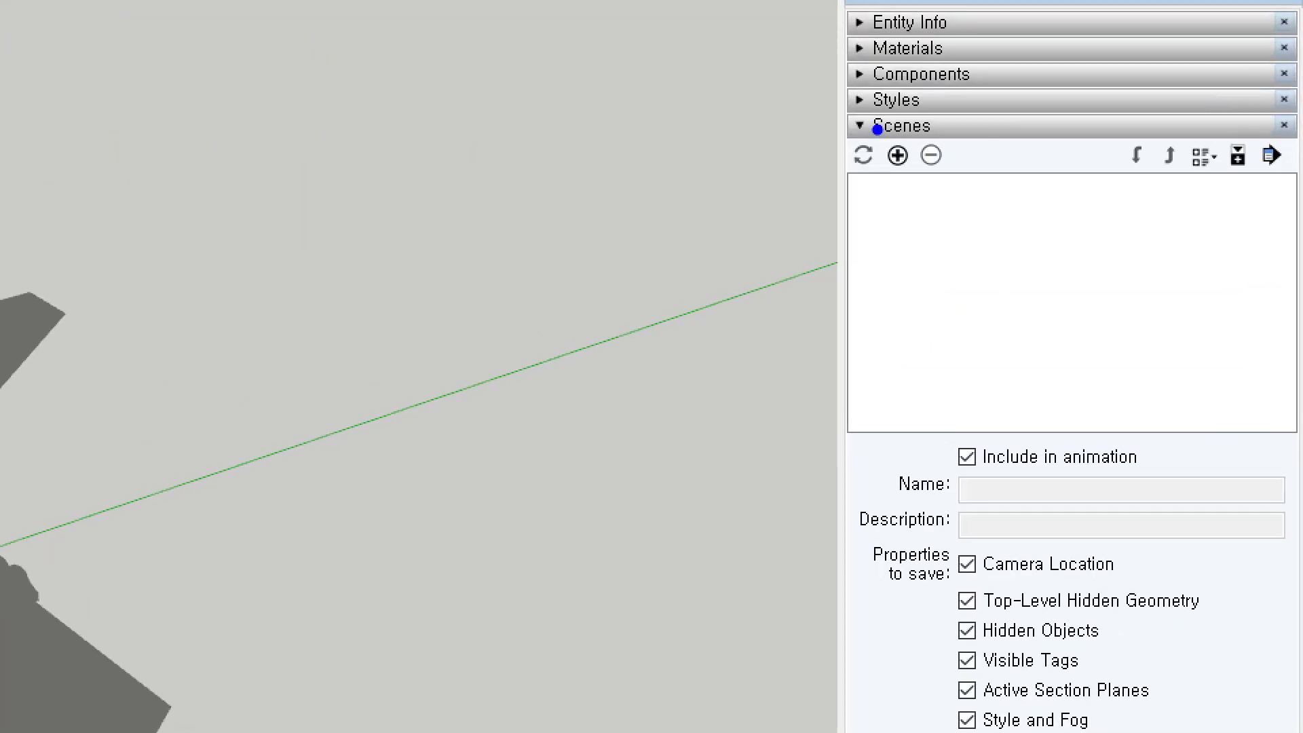
pyautogui.keyDown('ctrl'); pyautogui.moveTo(875, 131); pyautogui.dragTo(913, 192); pyautogui.keyUp('ctrl')
pyautogui.press('Escape')
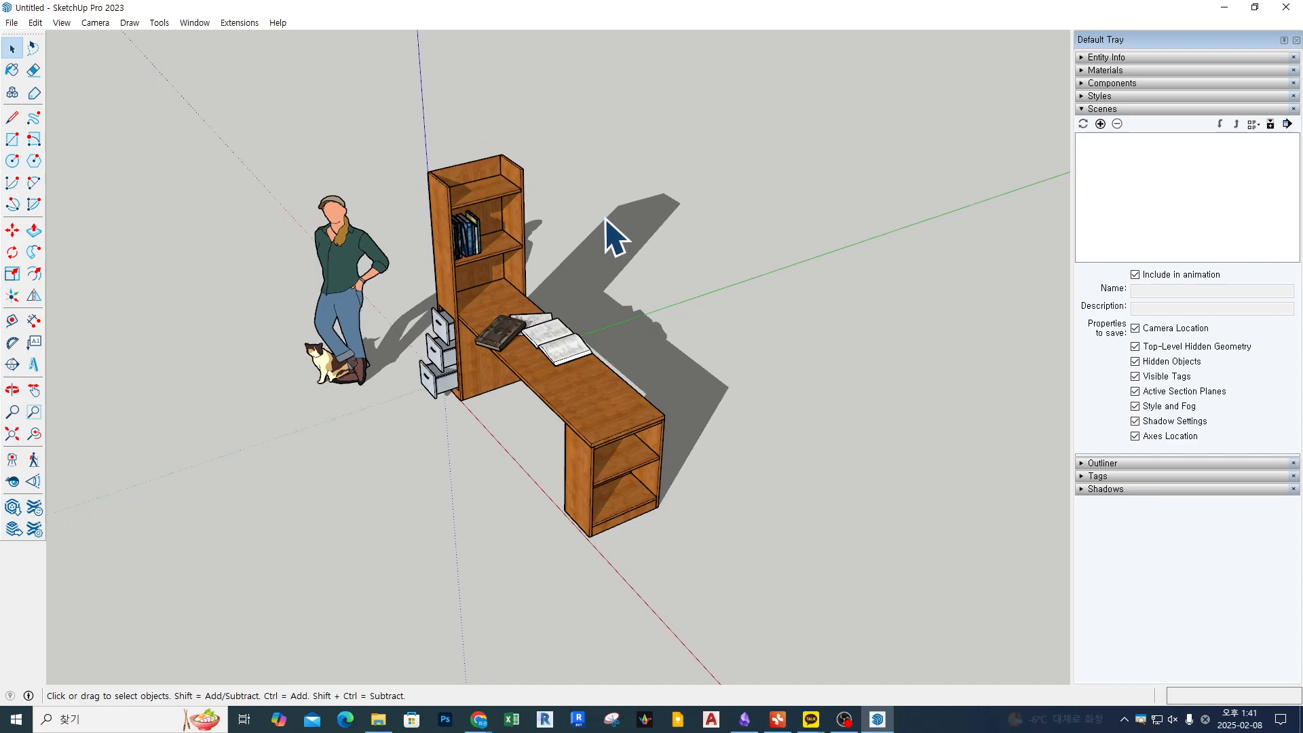
pyautogui.moveTo(615, 238); pyautogui.dragTo(620, 291, button='middle')
pyautogui.scroll(1, 620, 290)
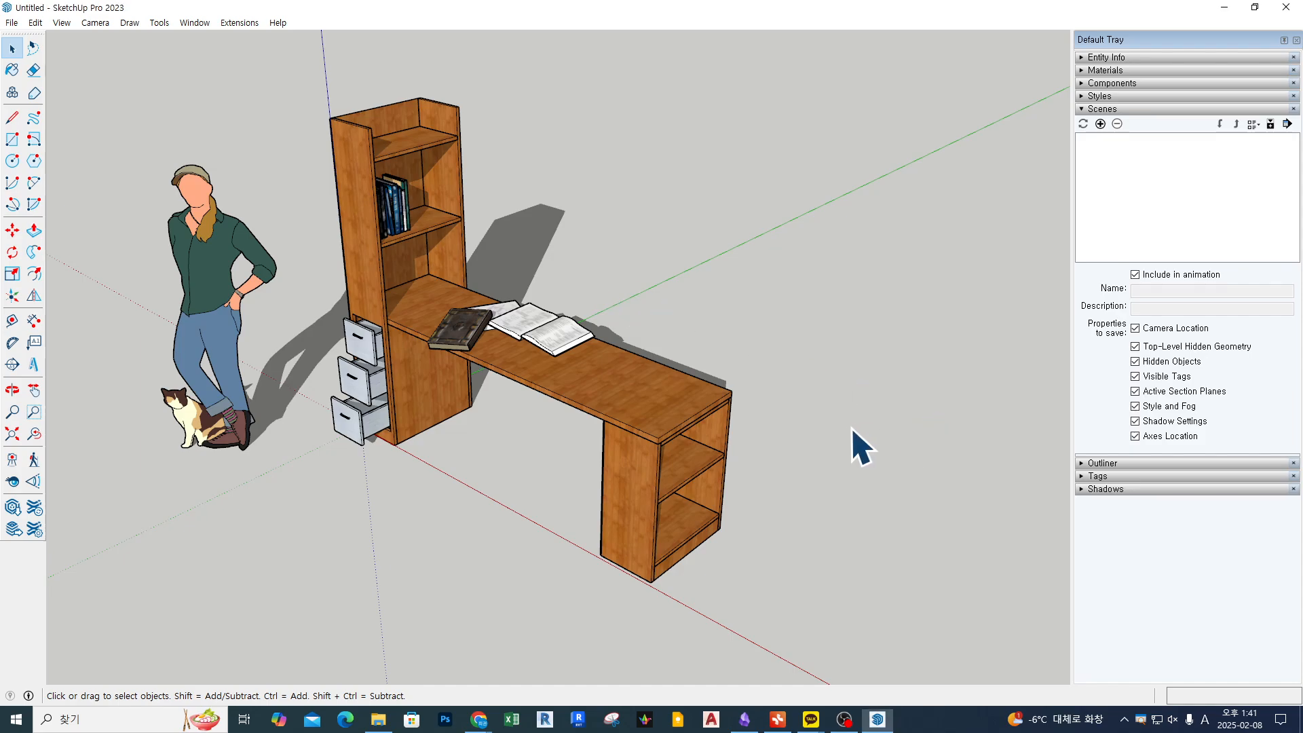
# Step: Try a box about 350 mm high on the free end of the desktop and undo its rectangle and extrusion
pyautogui.press('r')
pyautogui.click(606, 389)
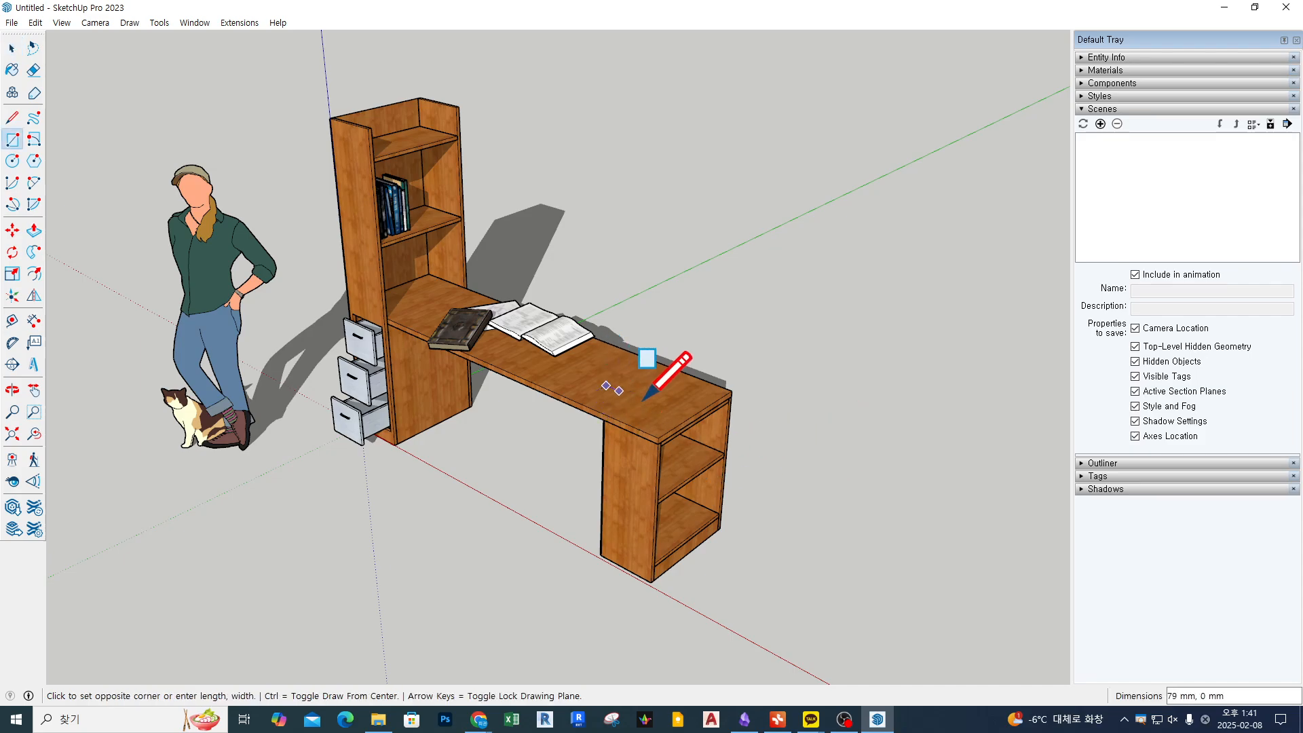
pyautogui.click(691, 390)
pyautogui.press('p')
pyautogui.click(663, 400)
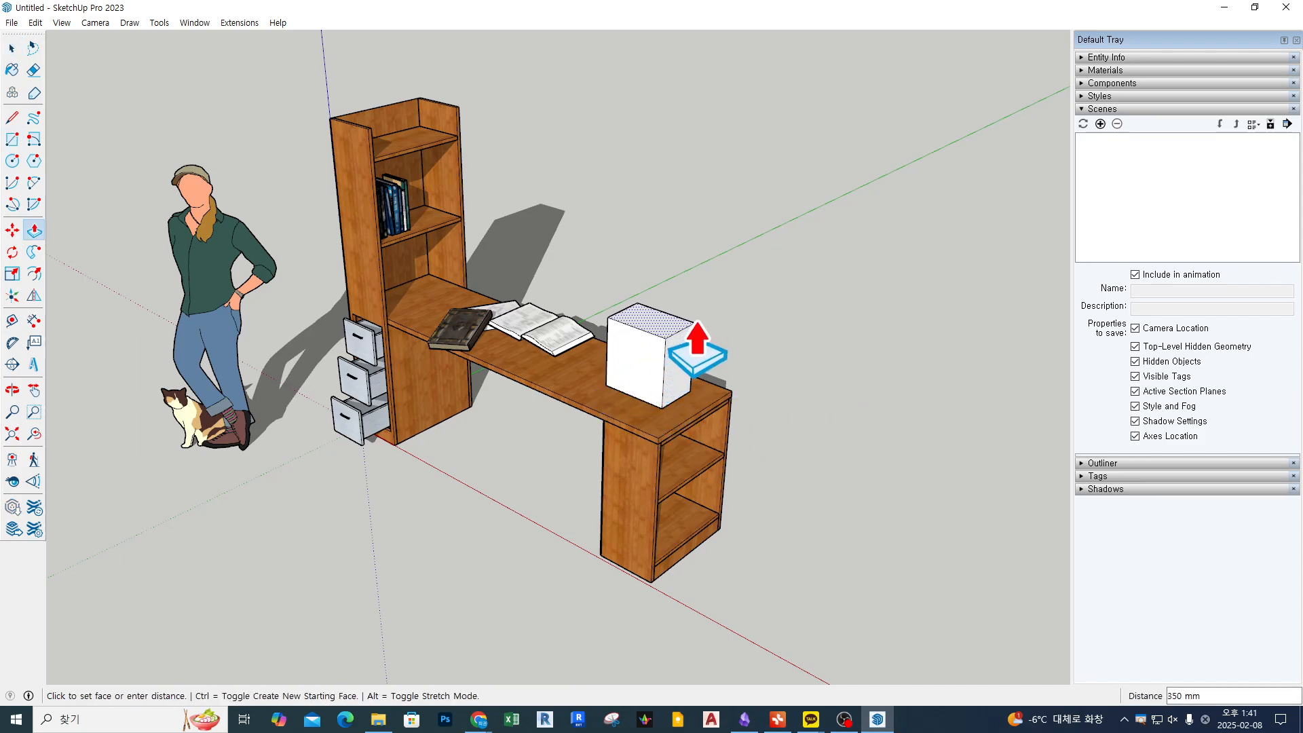
pyautogui.click(687, 340)
pyautogui.press('space')
pyautogui.scroll(6, 703, 370)
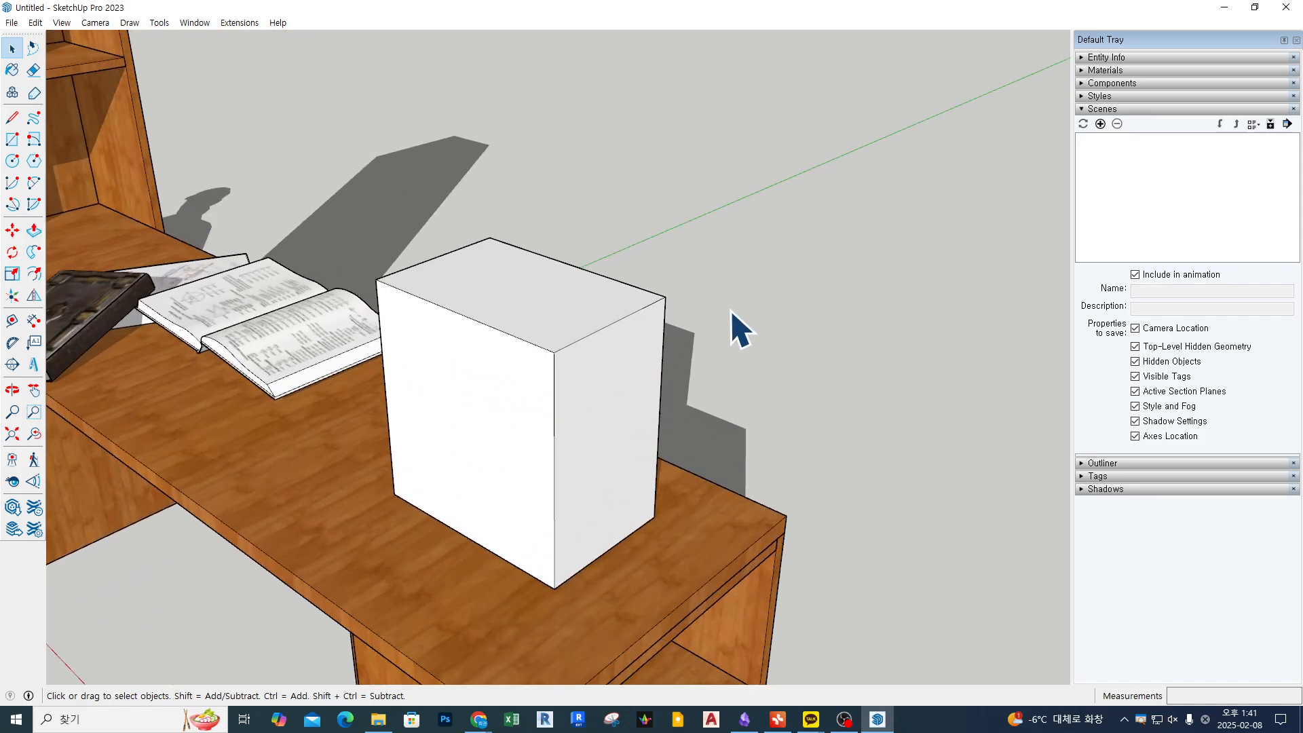
pyautogui.scroll(-8, 740, 330)
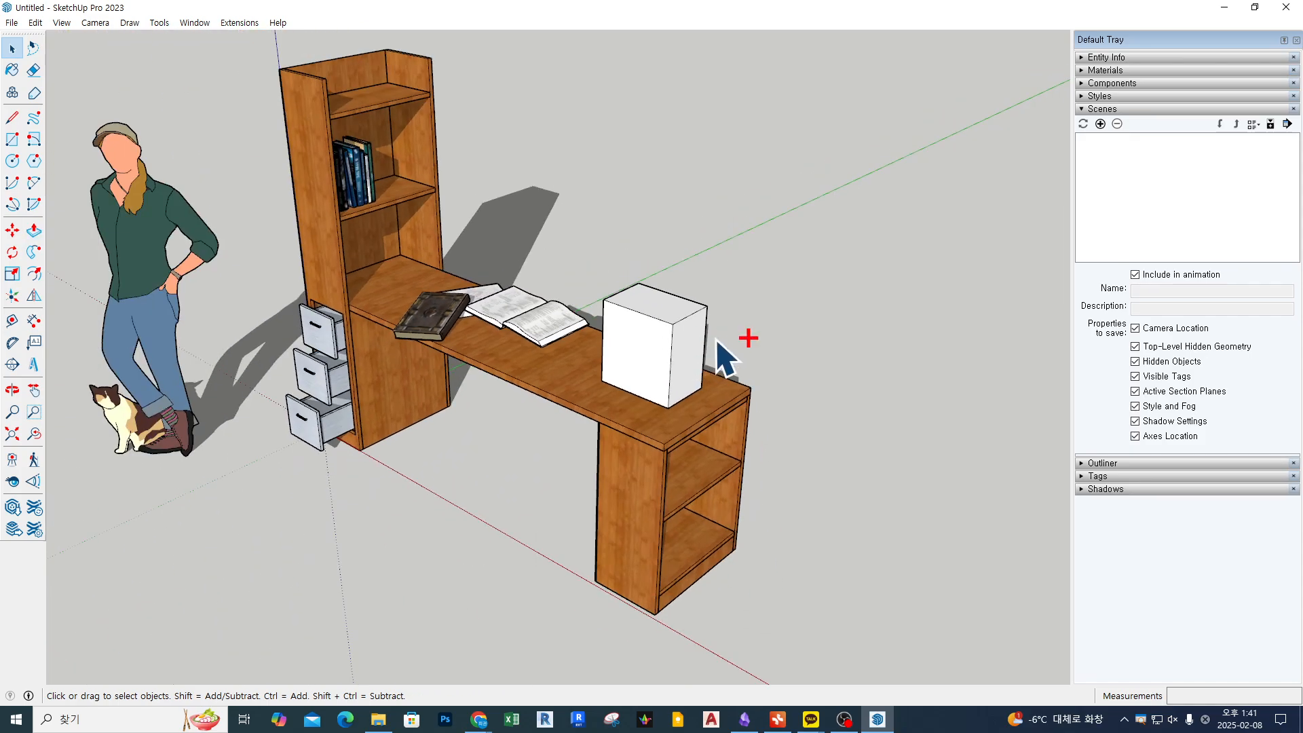
pyautogui.hotkey('ctrl', 'z')
pyautogui.hotkey('ctrl', 'z')
# Step: Add a scene that saves the current angled overview of the whole desk with all properties included
pyautogui.scroll(-2, 771, 334)
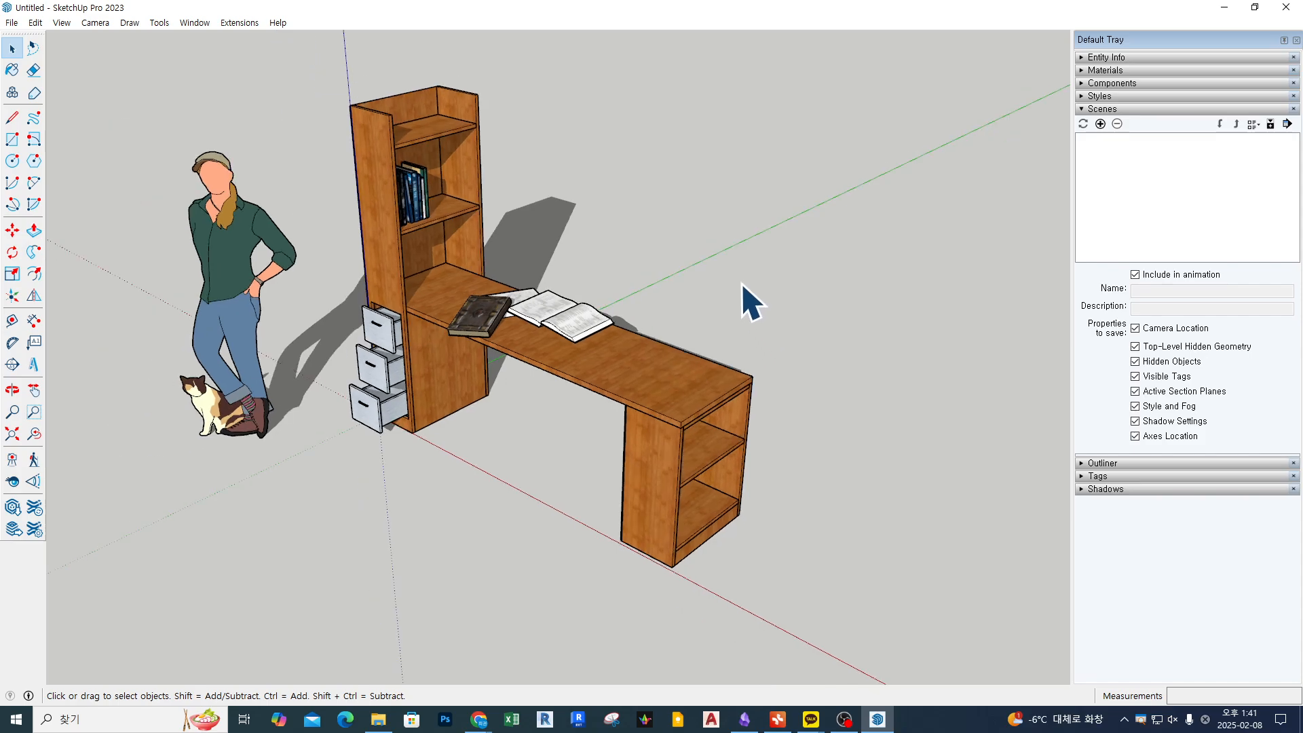
pyautogui.scroll(2, 750, 302)
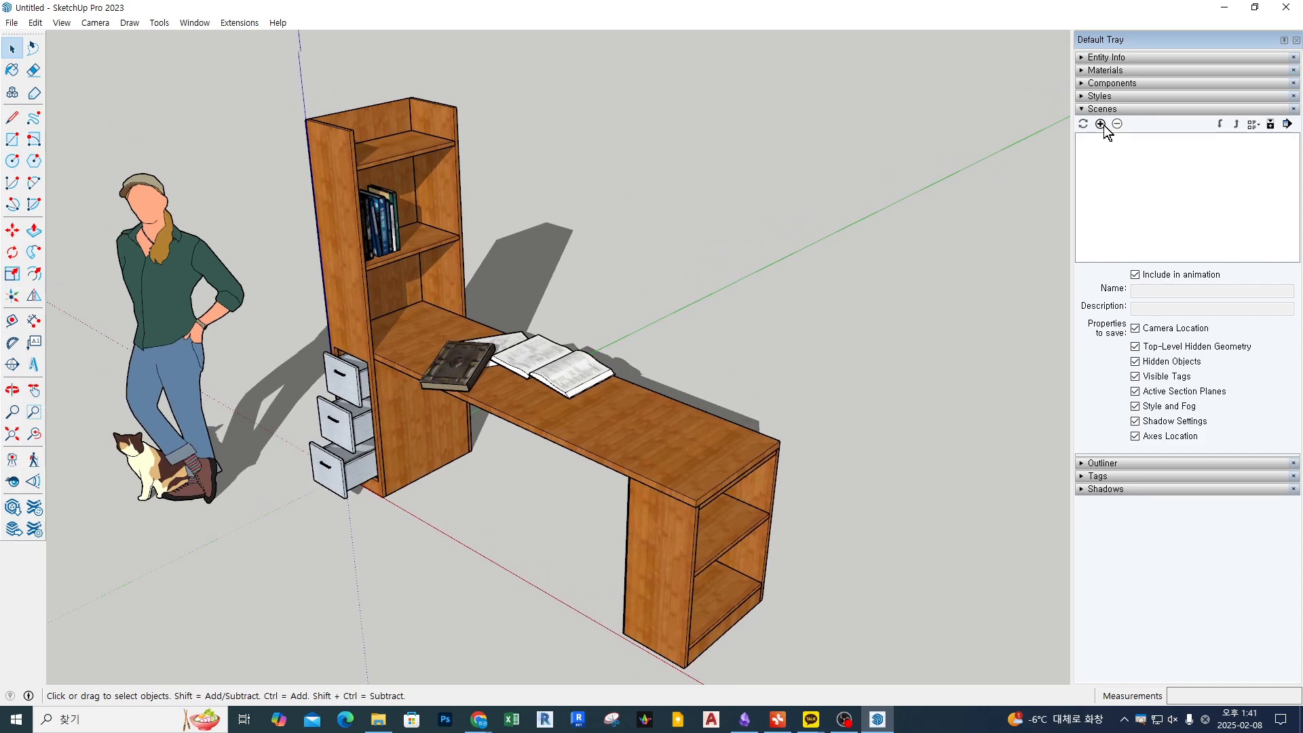
pyautogui.click(1101, 123)
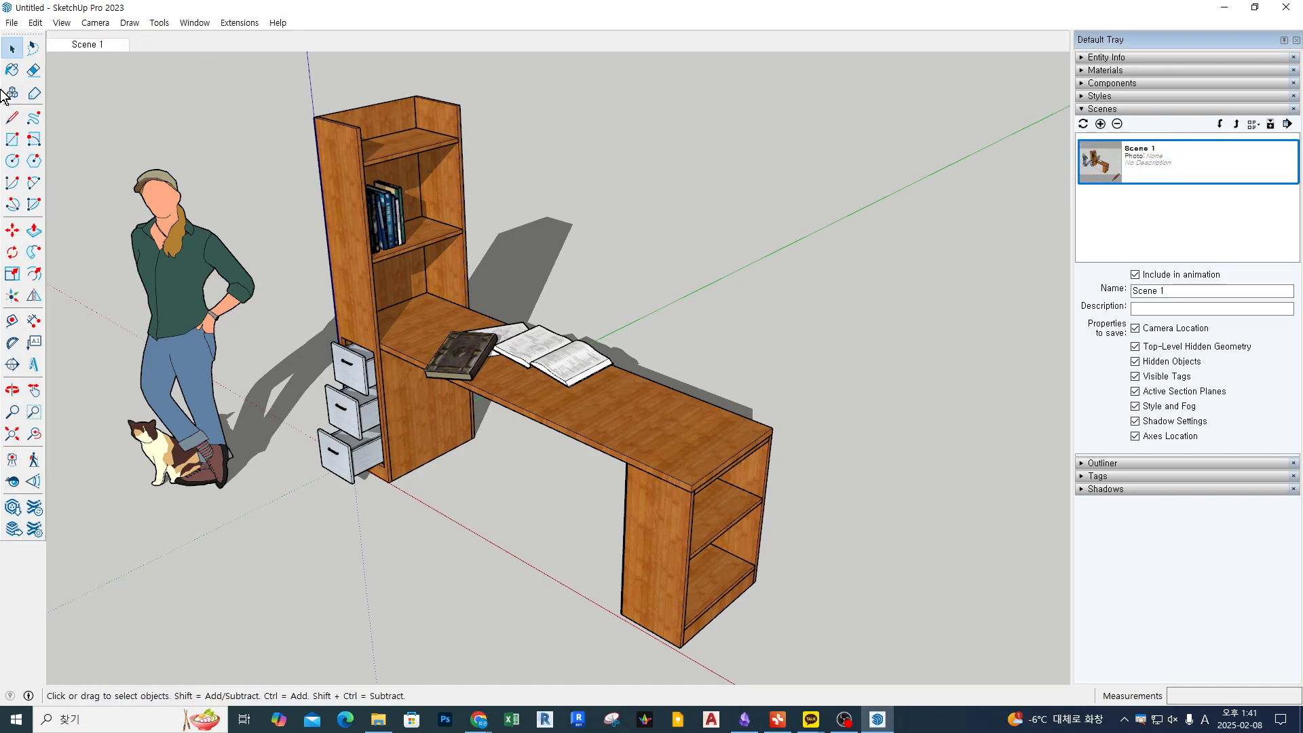
pyautogui.hotkey('ctrl', '2')
pyautogui.keyDown('ctrl'); pyautogui.moveTo(38, 29); pyautogui.dragTo(149, 71); pyautogui.keyUp('ctrl')
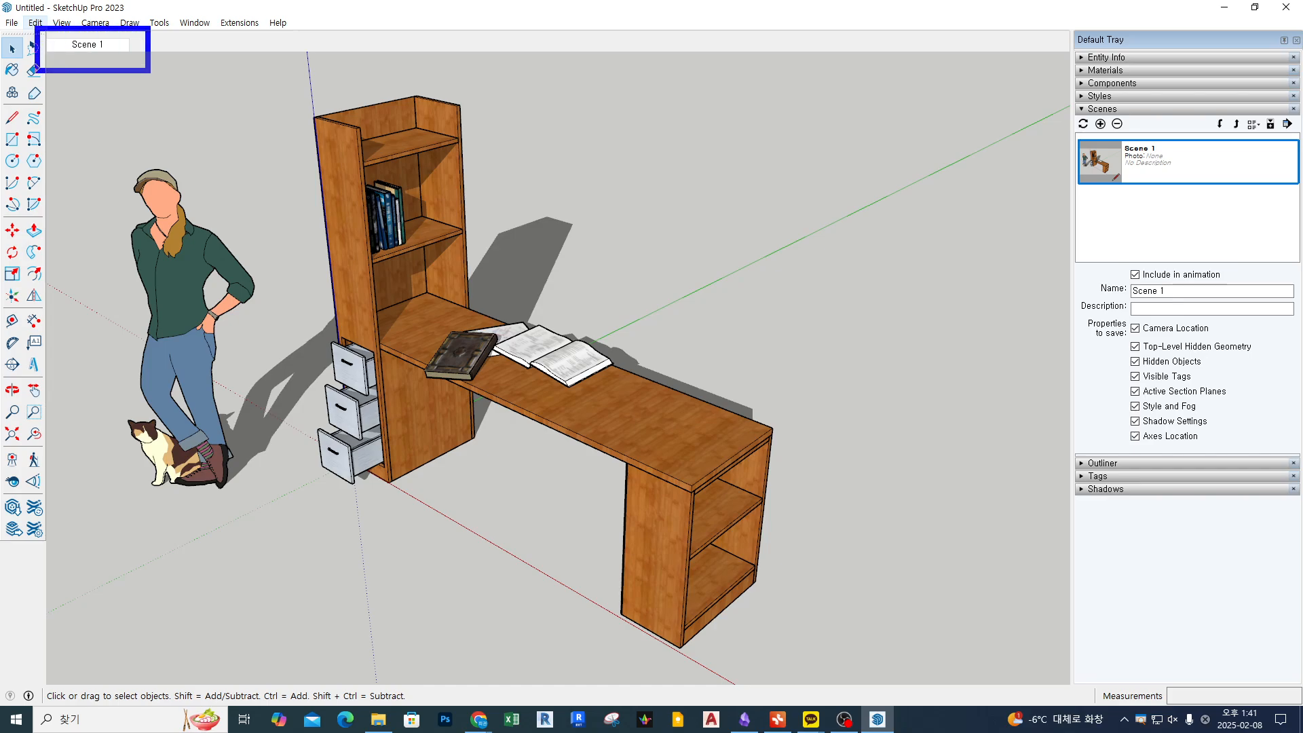
pyautogui.moveTo(232, 100)
pyautogui.mouseDown()
pyautogui.moveTo(141, 60)
pyautogui.moveTo(183, 69)
pyautogui.mouseUp()
pyautogui.keyDown('ctrl'); pyautogui.moveTo(1123, 304); pyautogui.dragTo(1186, 279); pyautogui.keyUp('ctrl')
pyautogui.press('Escape')
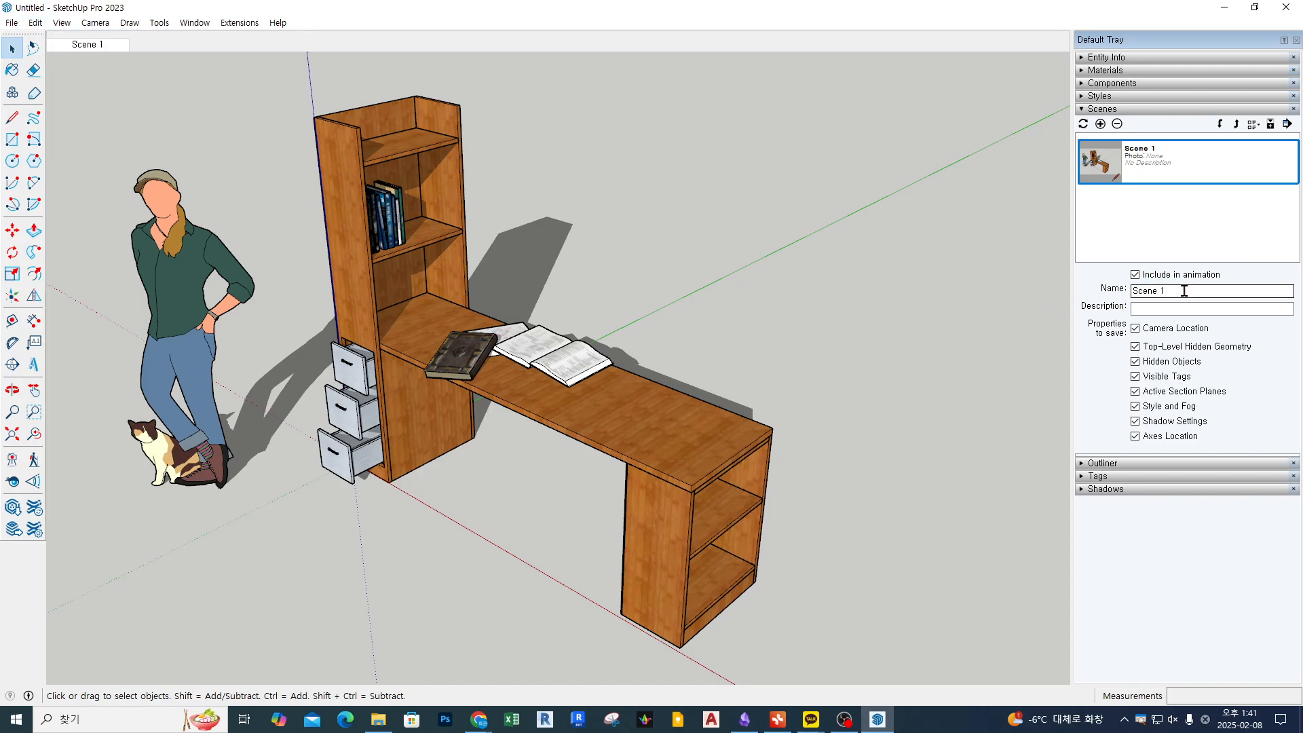
# Step: Rename the new scene as 작업용
pyautogui.write('wkrdjq')
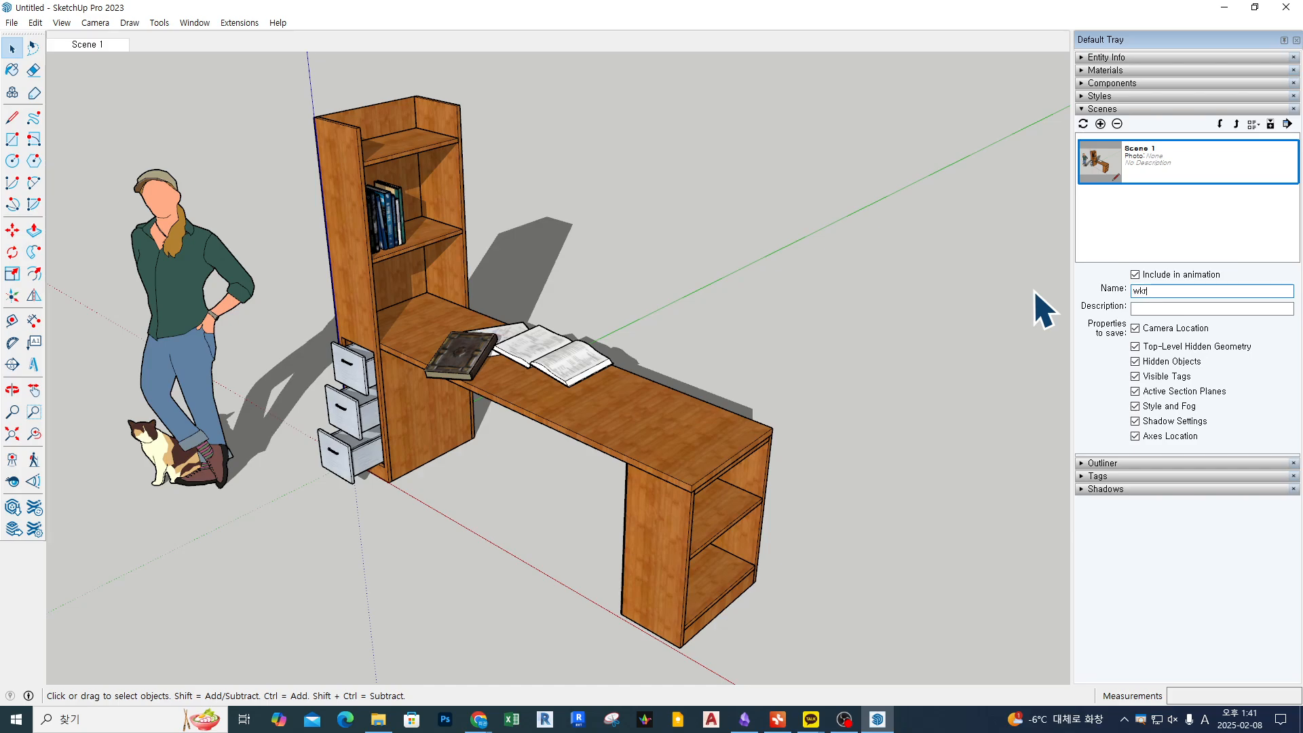
pyautogui.press('BackSpace')
pyautogui.press('BackSpace')
pyautogui.press('BackSpace')
pyautogui.press('BackSpace')
pyautogui.press('Hangul')
pyautogui.write('작업용')
pyautogui.press('Return')
pyautogui.click(738, 240)
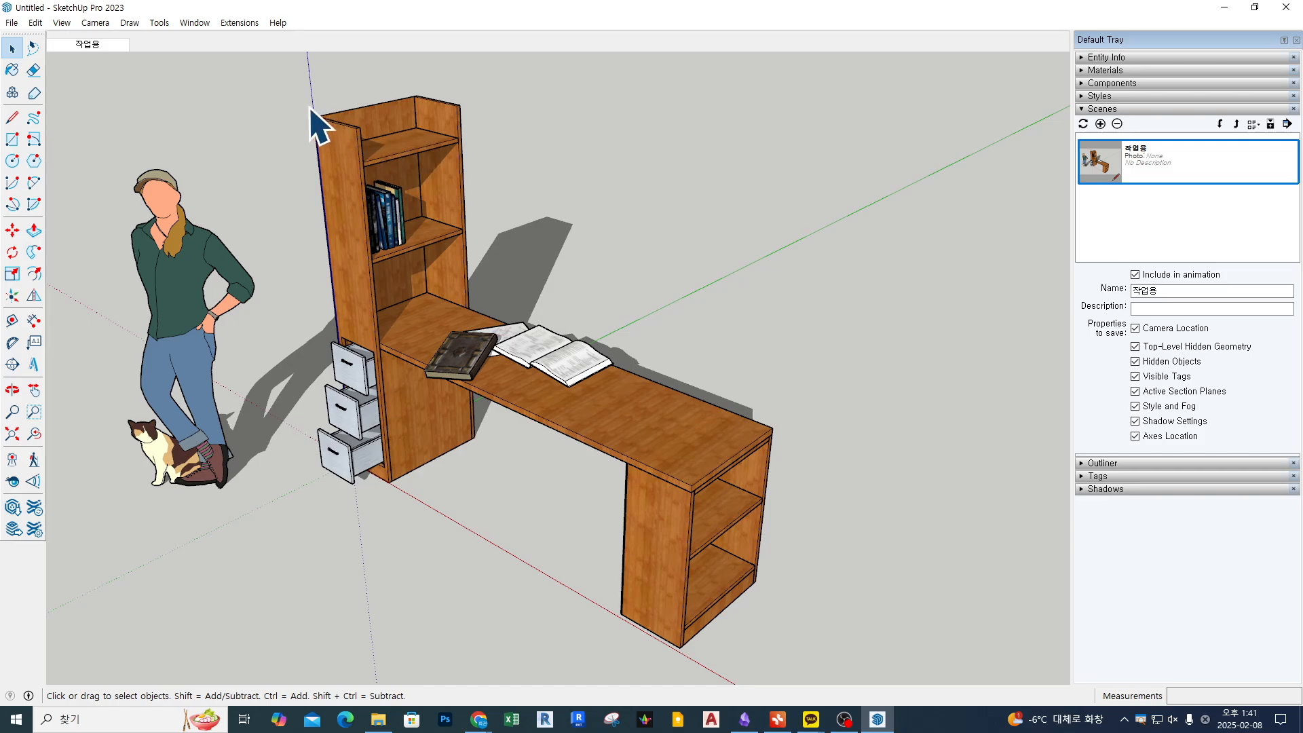
pyautogui.click(62, 25)
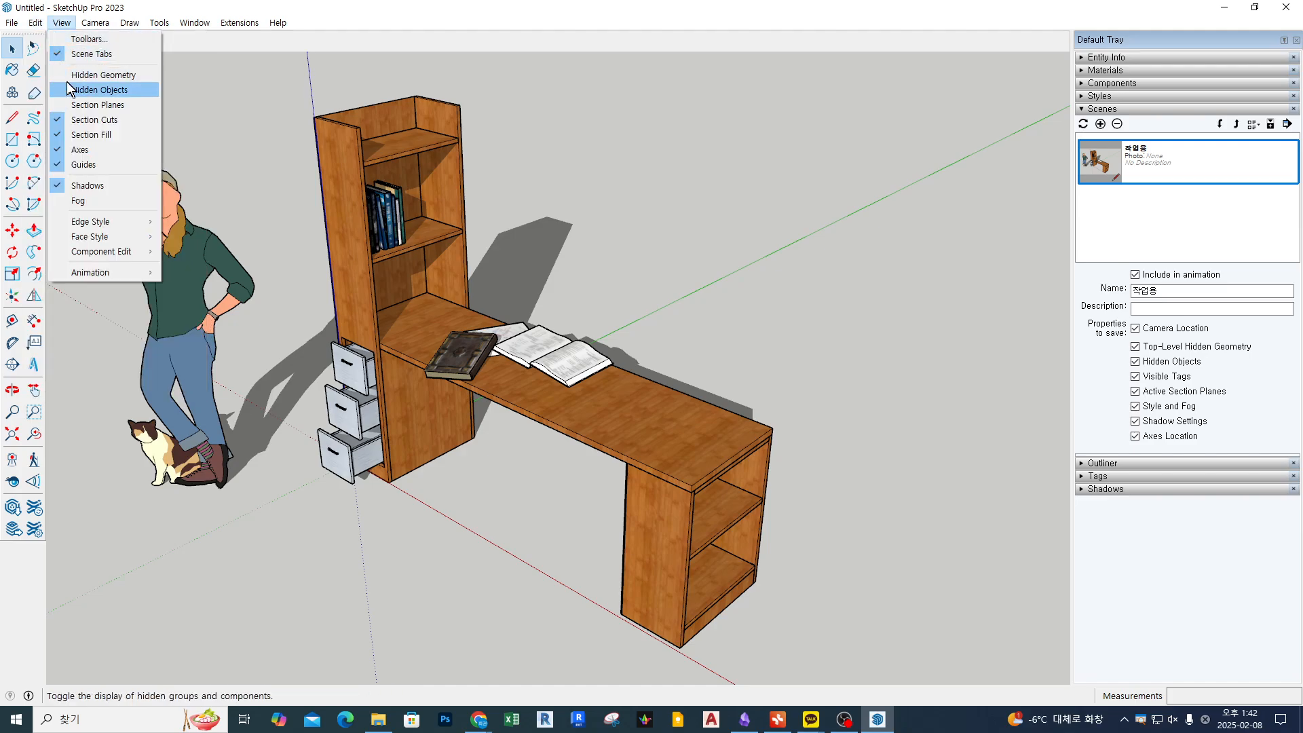
pyautogui.moveTo(97, 26)
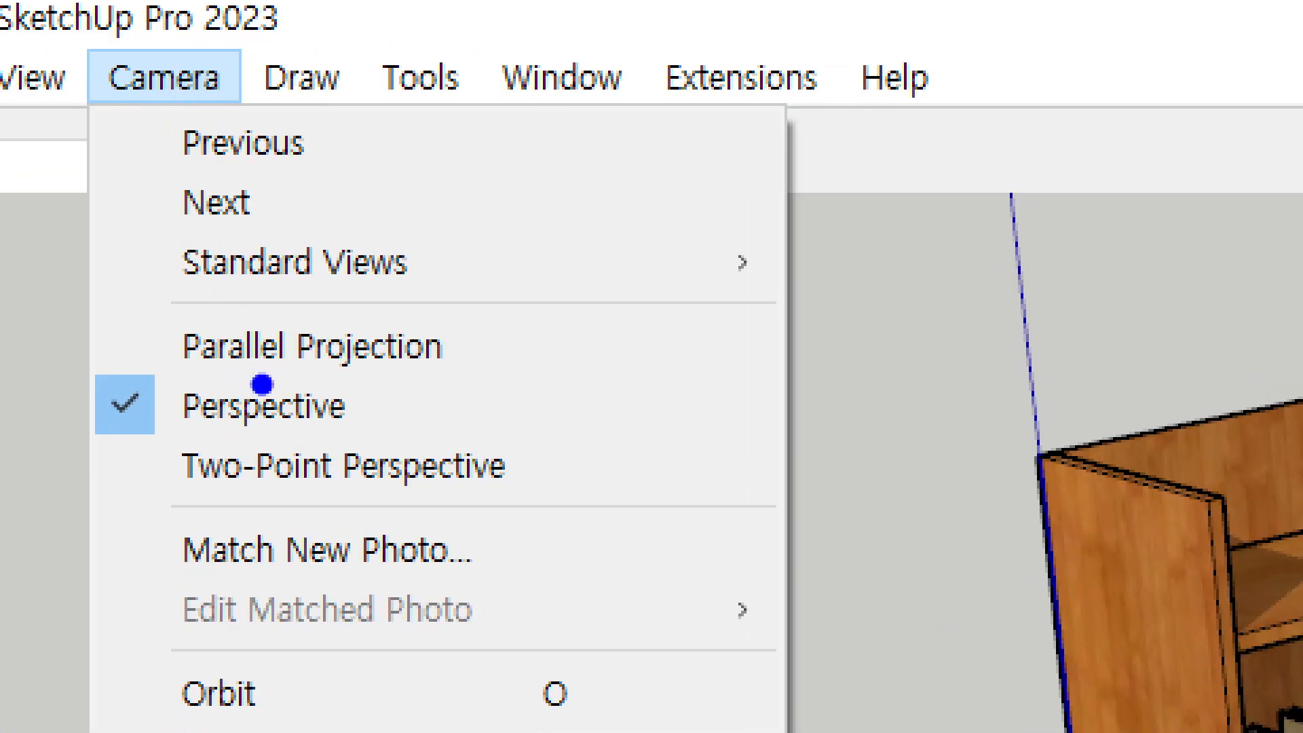
pyautogui.moveTo(186, 396)
pyautogui.mouseDown()
pyautogui.moveTo(151, 413)
pyautogui.moveTo(158, 479)
pyautogui.moveTo(98, 490)
pyautogui.moveTo(646, 384)
pyautogui.mouseUp()
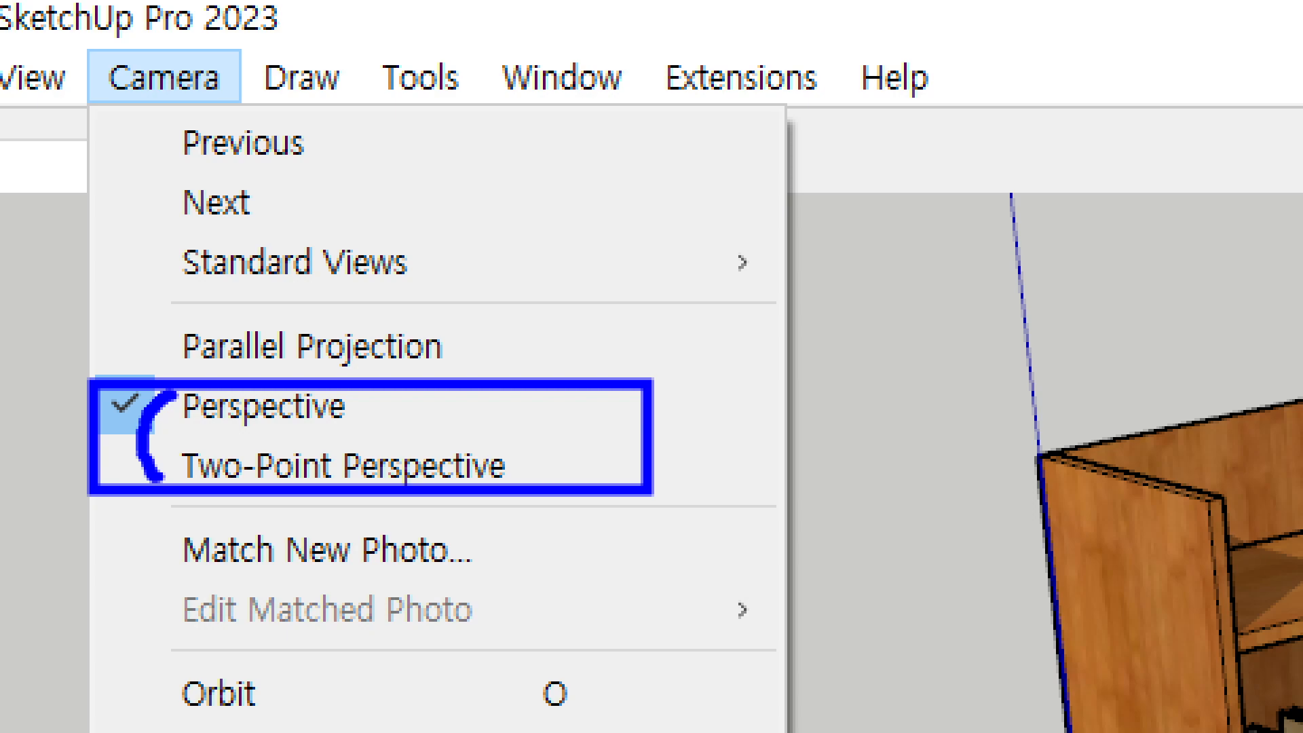
pyautogui.moveTo(123, 305)
pyautogui.mouseDown()
pyautogui.moveTo(369, 373)
pyautogui.moveTo(535, 389)
pyautogui.mouseUp()
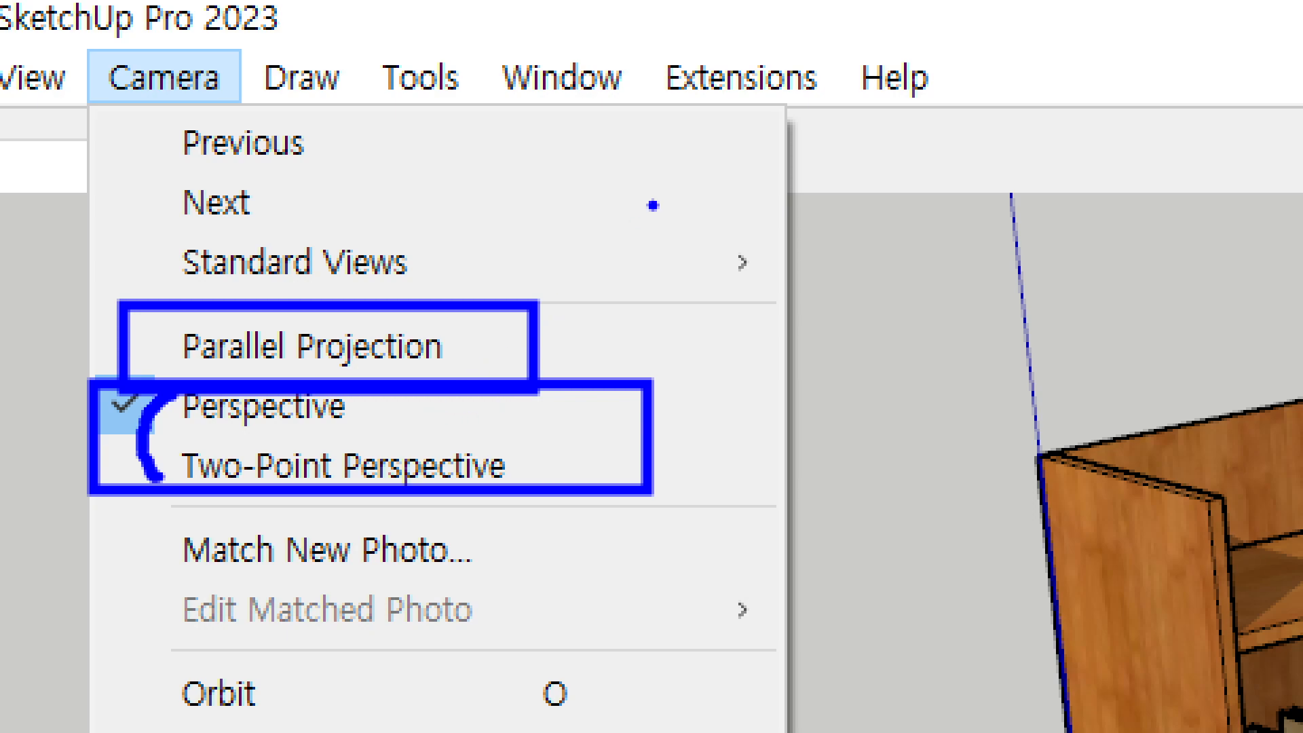
pyautogui.moveTo(654, 203)
pyautogui.mouseDown()
pyautogui.moveTo(553, 291)
pyautogui.moveTo(577, 302)
pyautogui.moveTo(560, 268)
pyautogui.mouseUp()
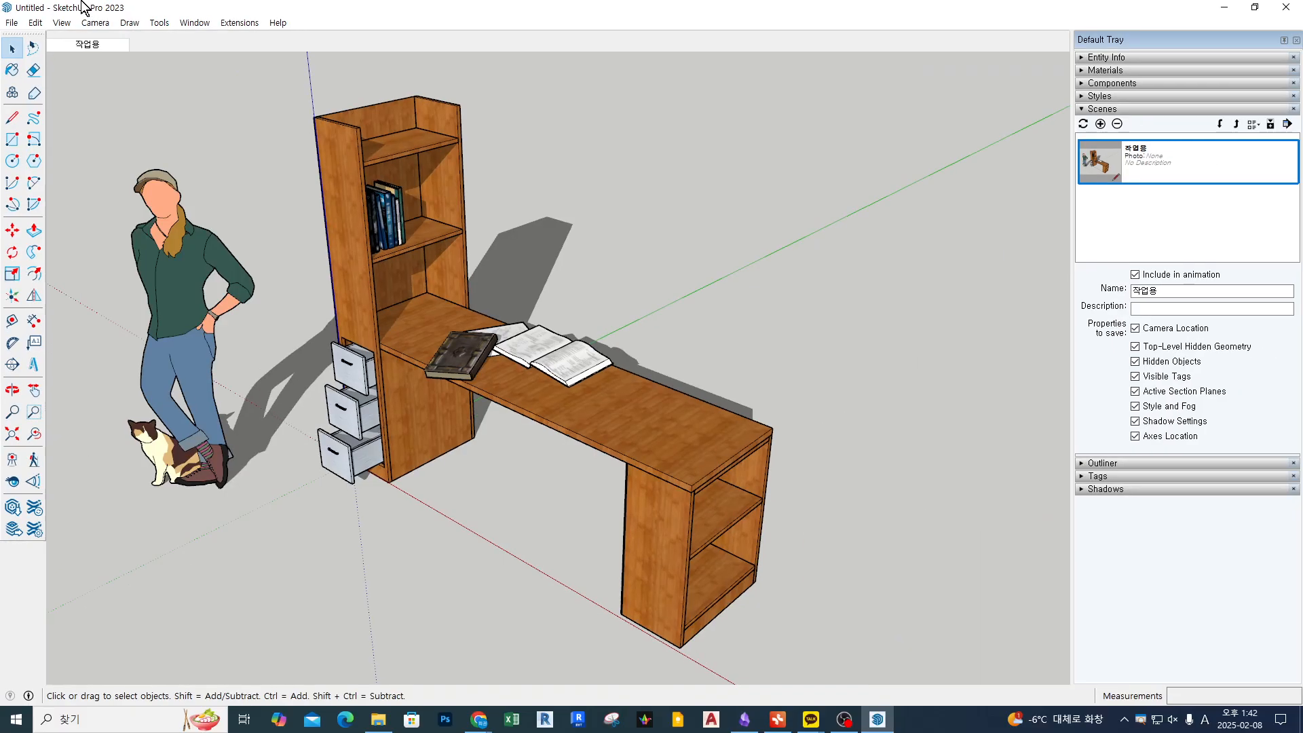
# Step: Switch the camera to parallel projection and orbit around the desk and bookshelf
pyautogui.click(163, 77)
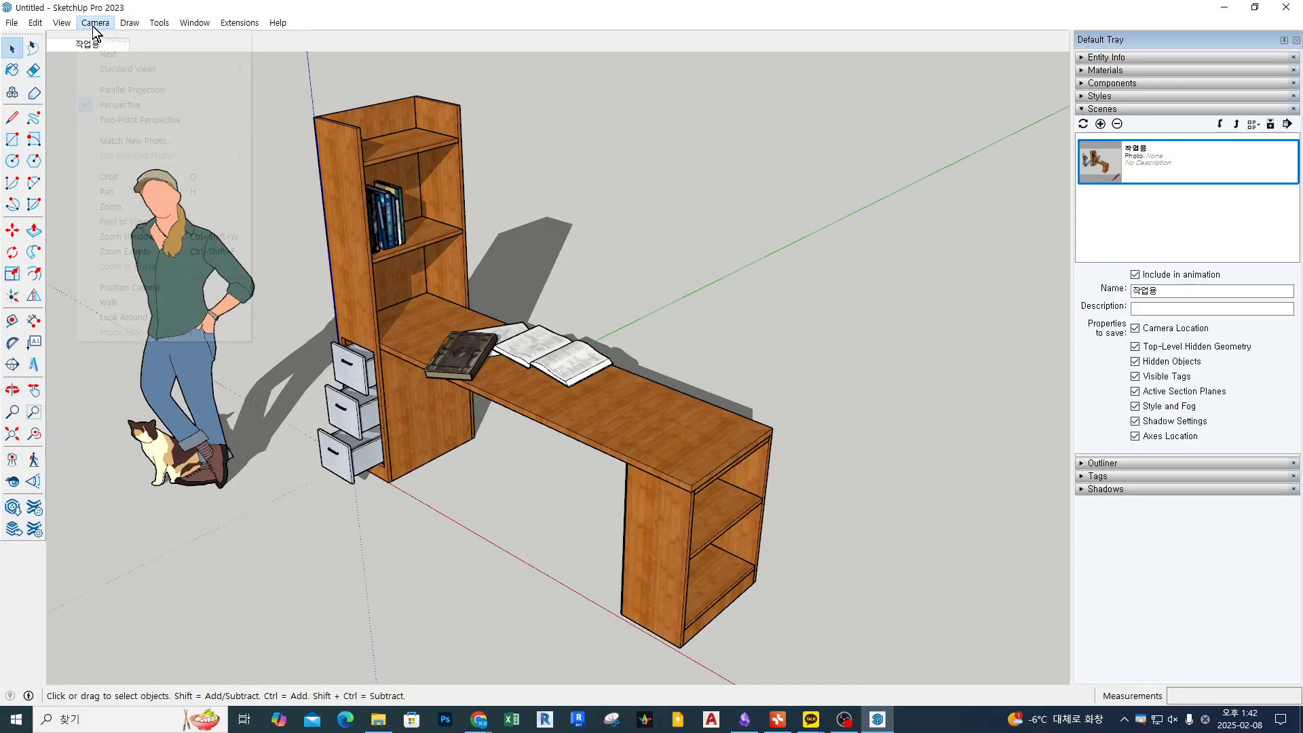
pyautogui.click(122, 91)
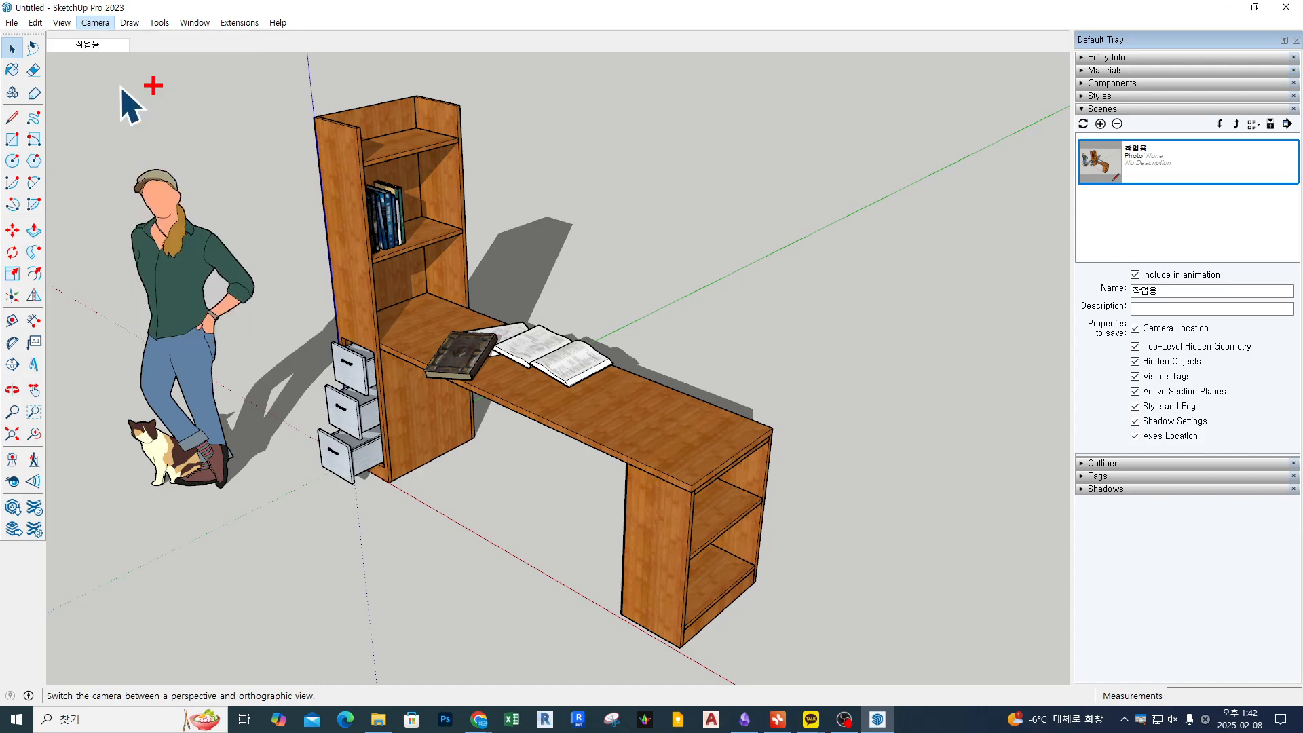
pyautogui.moveTo(380, 224); pyautogui.dragTo(602, 294, button='middle')
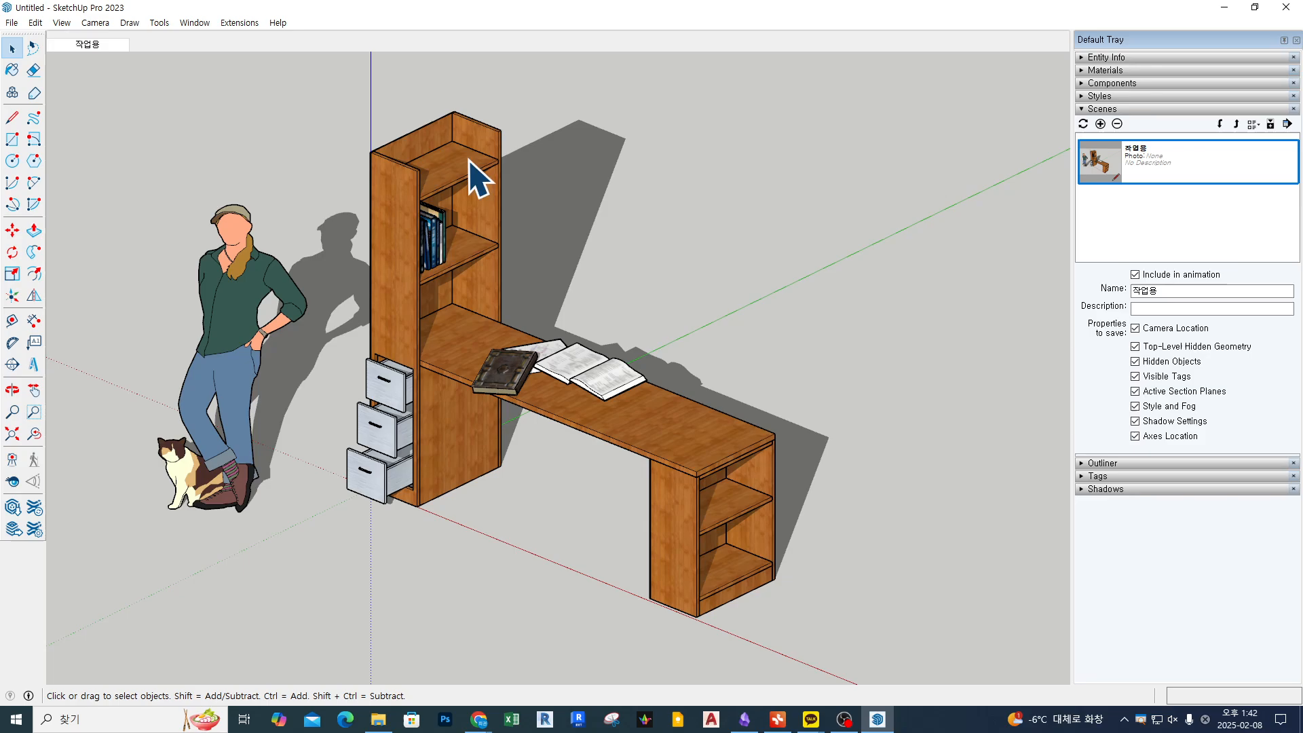
# Step: Show the Views toolbar and move it beside the tall bookshelf, clear of the model
pyautogui.click(62, 23)
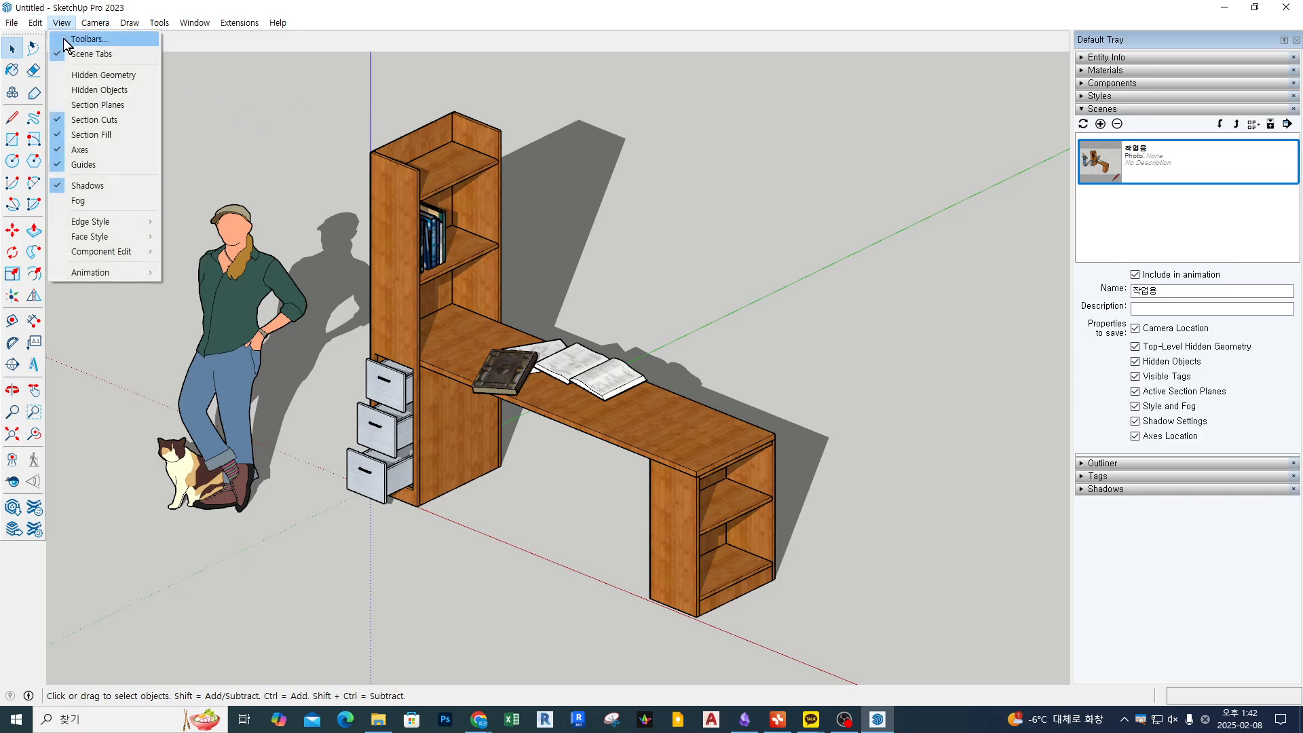
pyautogui.click(64, 38)
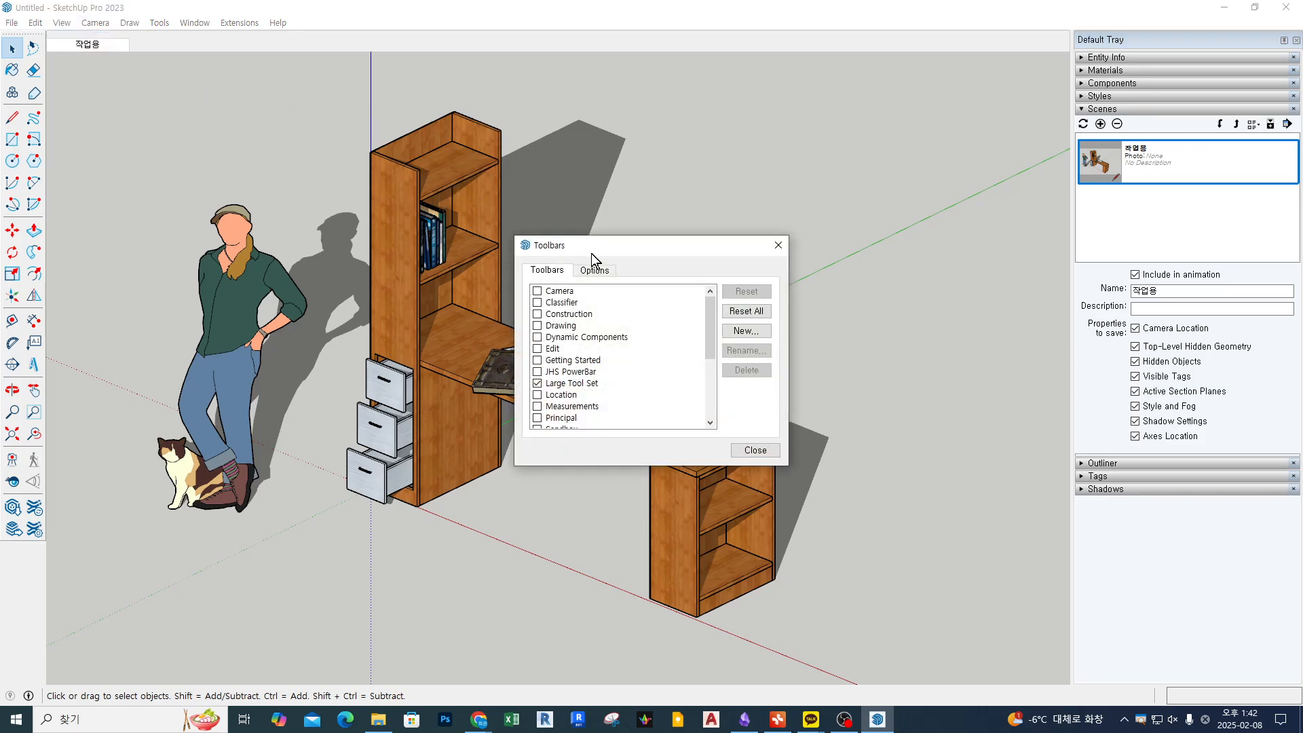
pyautogui.moveTo(591, 254); pyautogui.dragTo(165, 100)
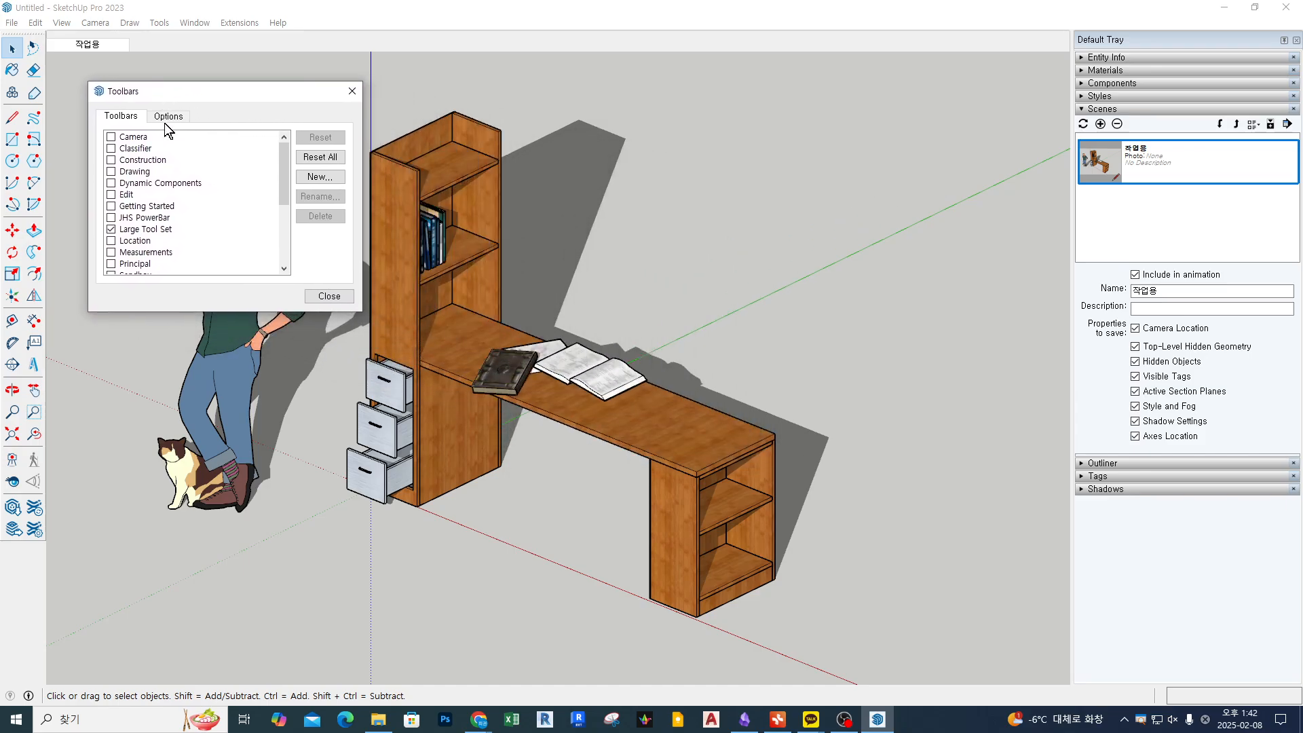
pyautogui.scroll(-4, 224, 184)
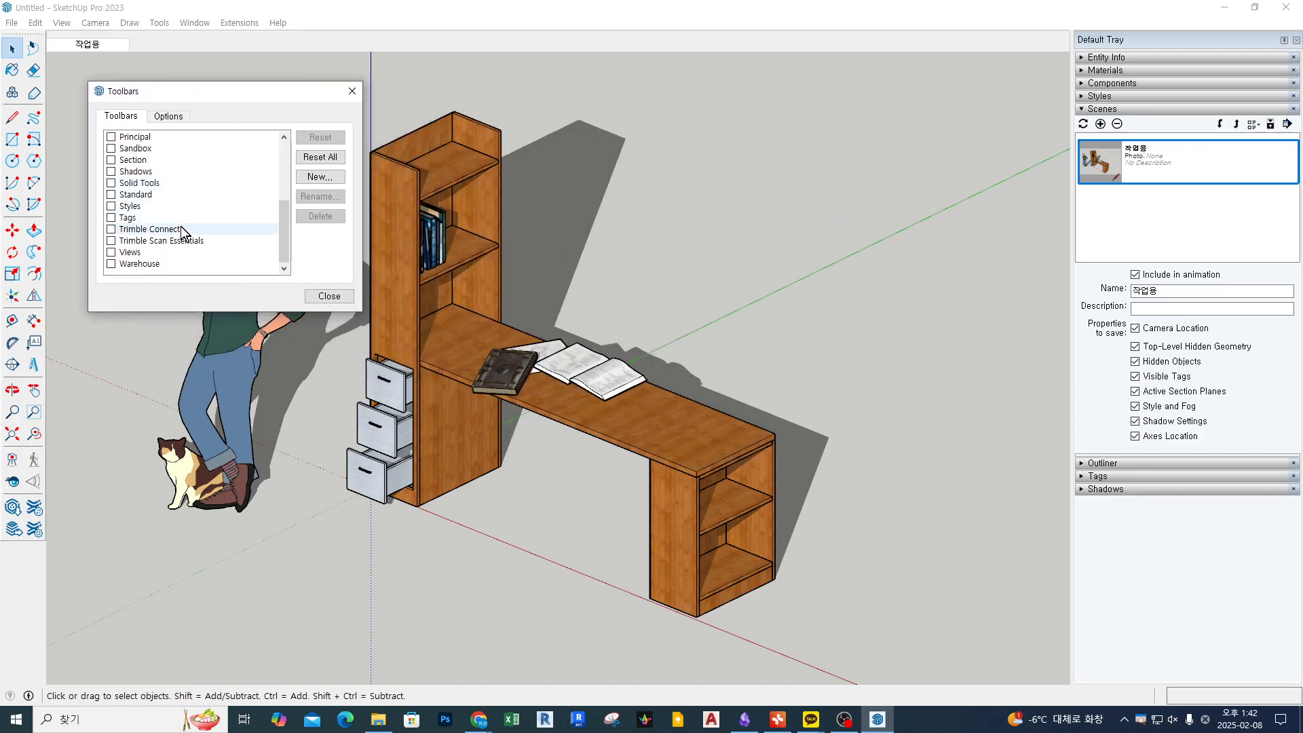
pyautogui.click(111, 253)
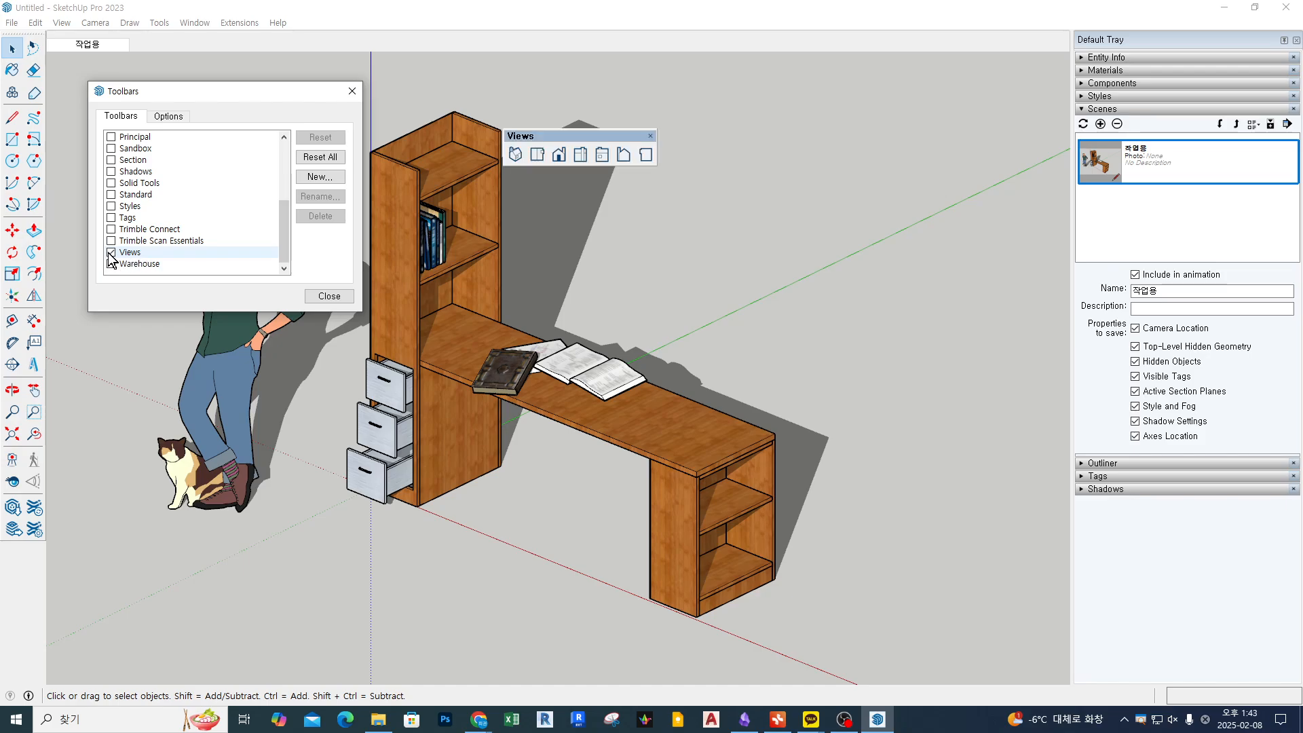
pyautogui.click(329, 297)
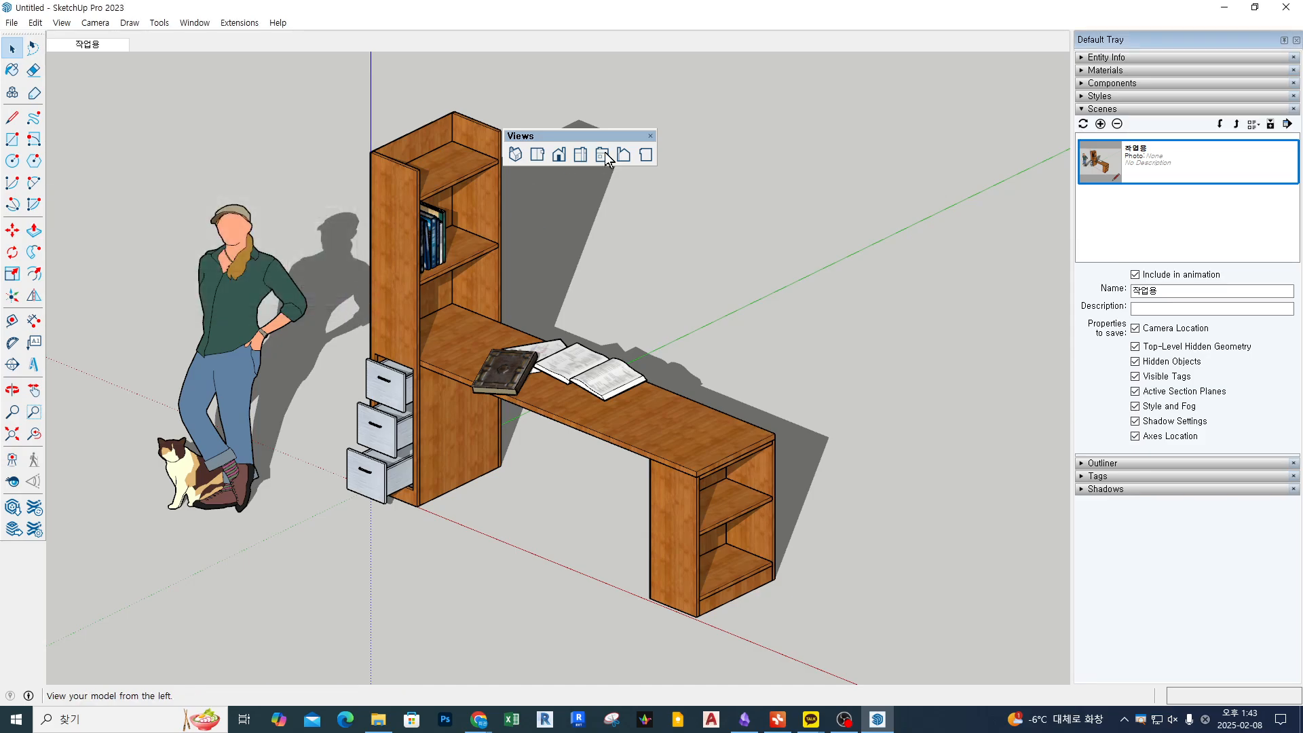
pyautogui.moveTo(601, 135); pyautogui.dragTo(222, 72)
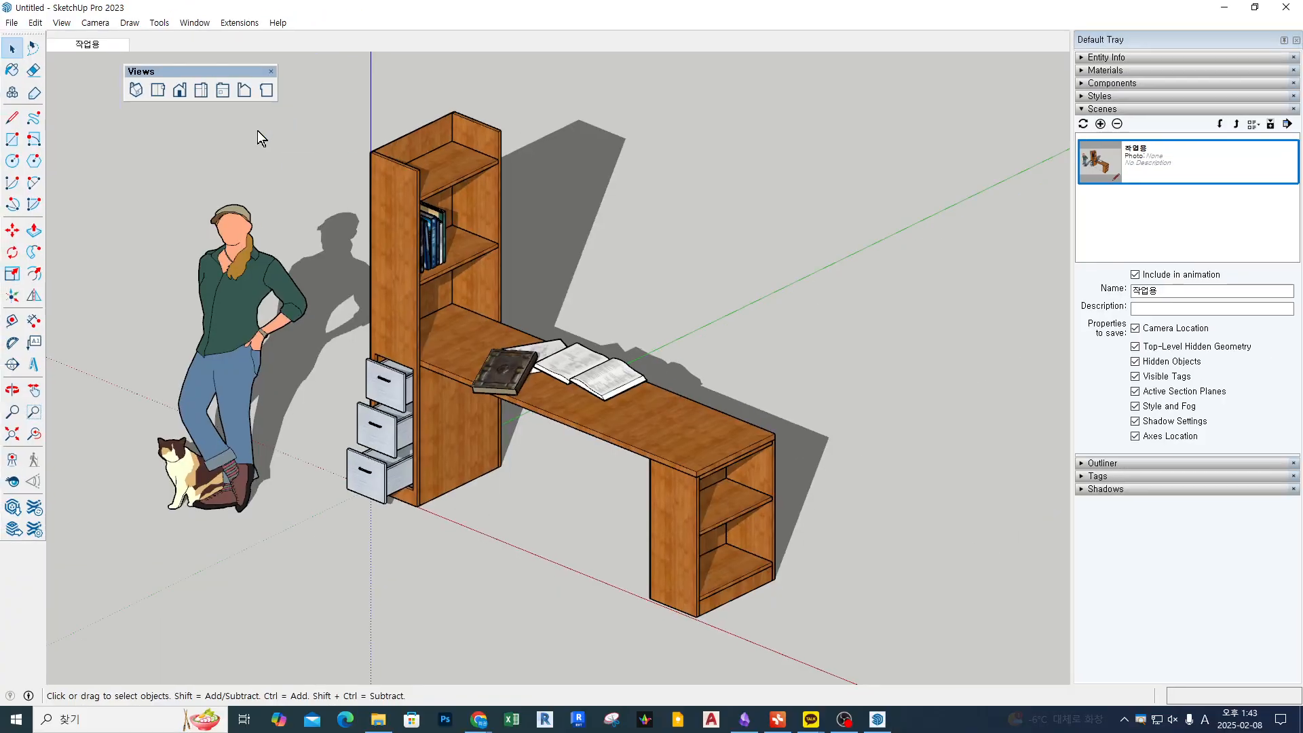
# Step: View the desk in the isometric, top, front, right, left, back and bottom standard views, ending on isometric
pyautogui.click(137, 90)
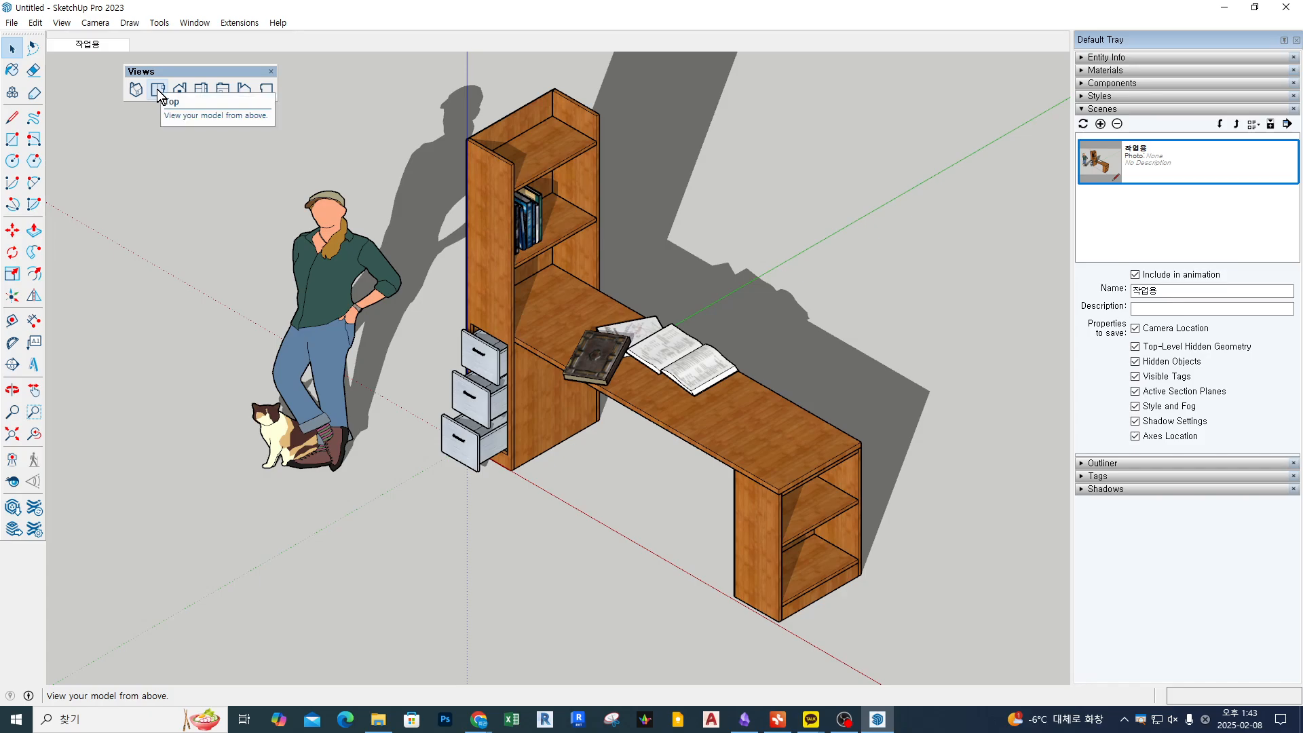
pyautogui.click(157, 88)
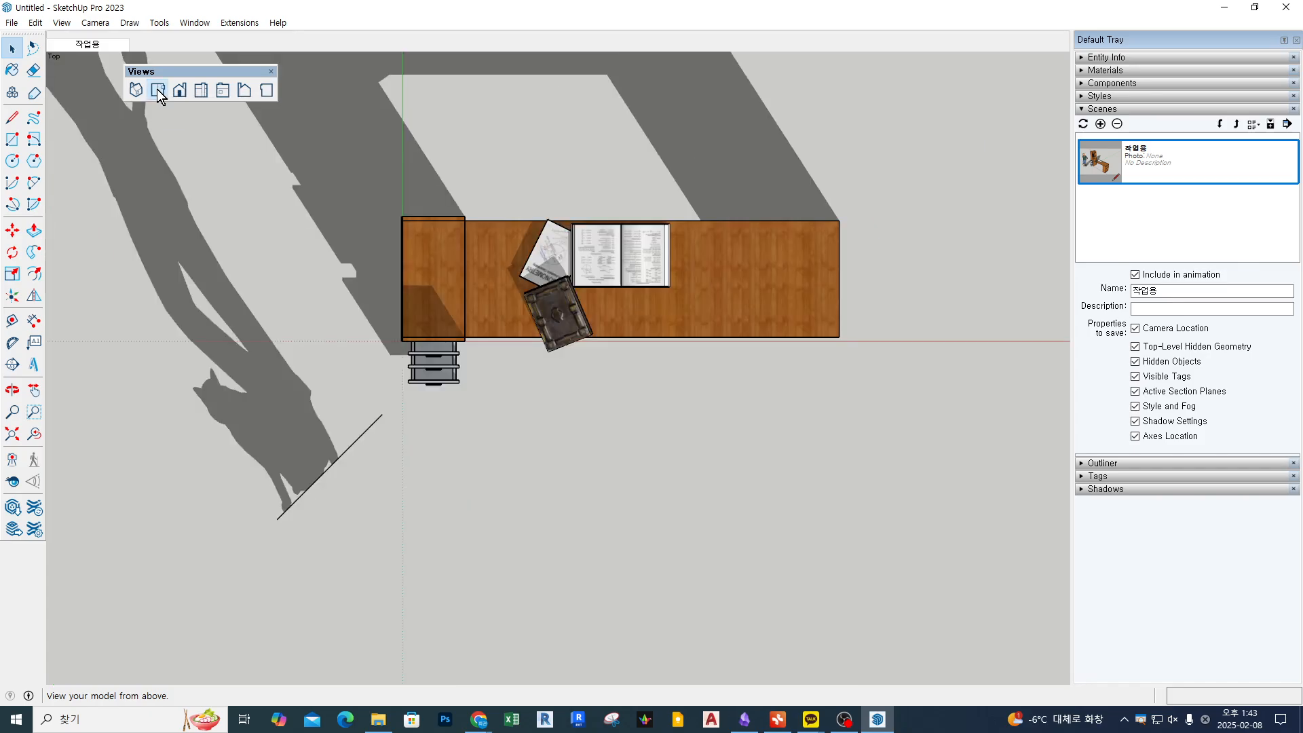
pyautogui.click(180, 90)
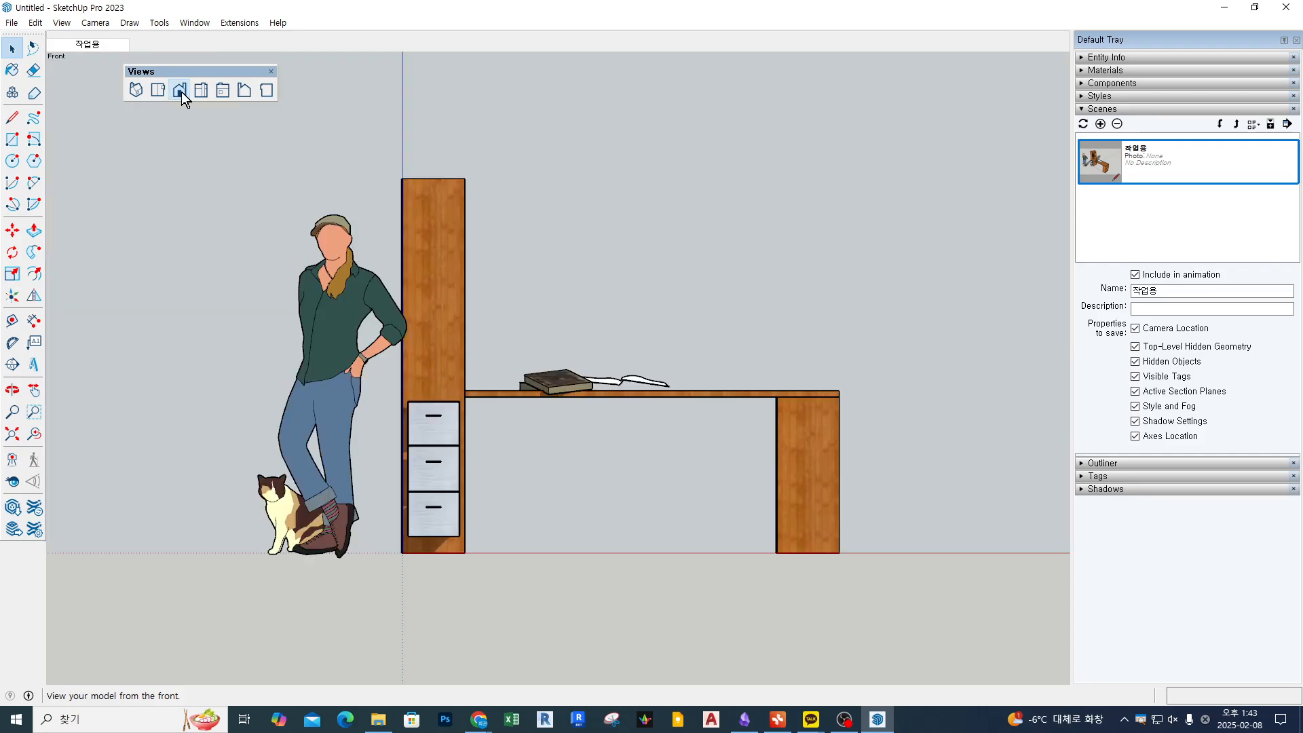
pyautogui.click(203, 95)
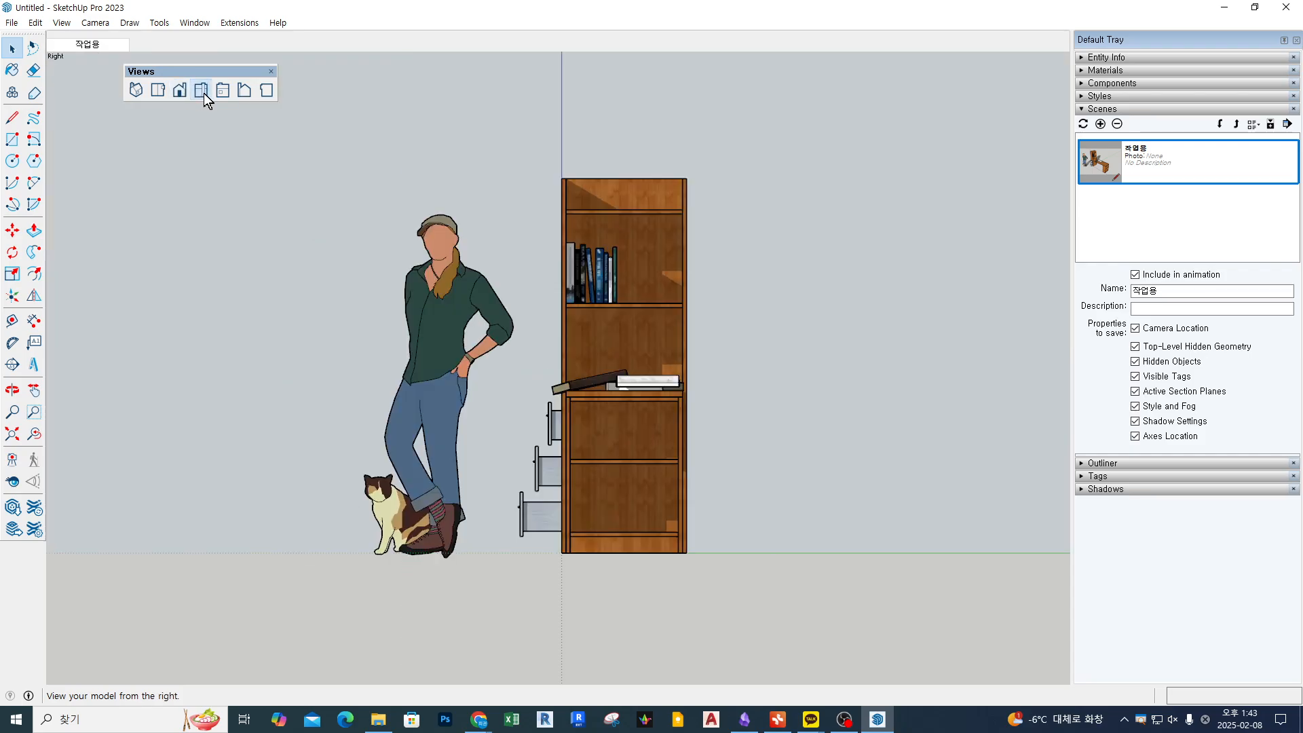
pyautogui.click(219, 92)
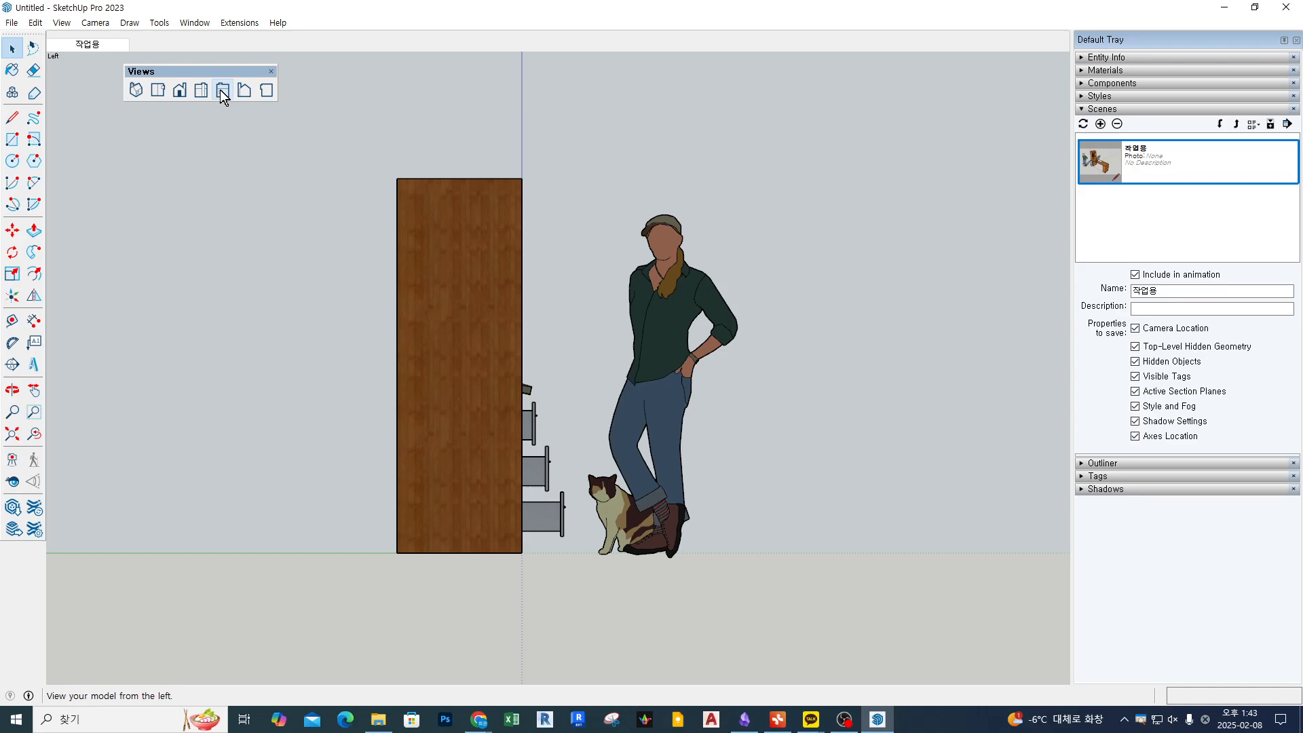
pyautogui.click(246, 90)
pyautogui.click(273, 89)
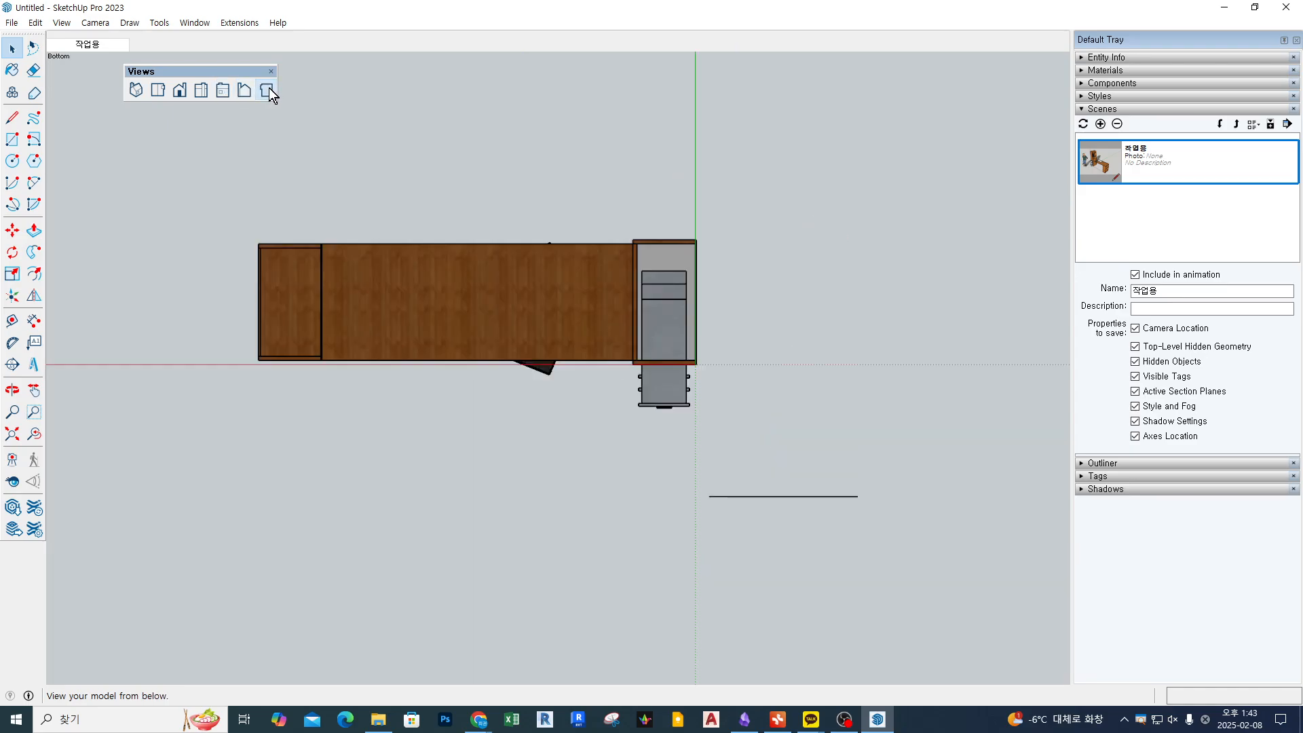
pyautogui.click(136, 90)
# Step: Orbit to a low front angle, compare the top, isometric and right views, and return to isometric
pyautogui.moveTo(519, 334); pyautogui.dragTo(845, 389, button='middle')
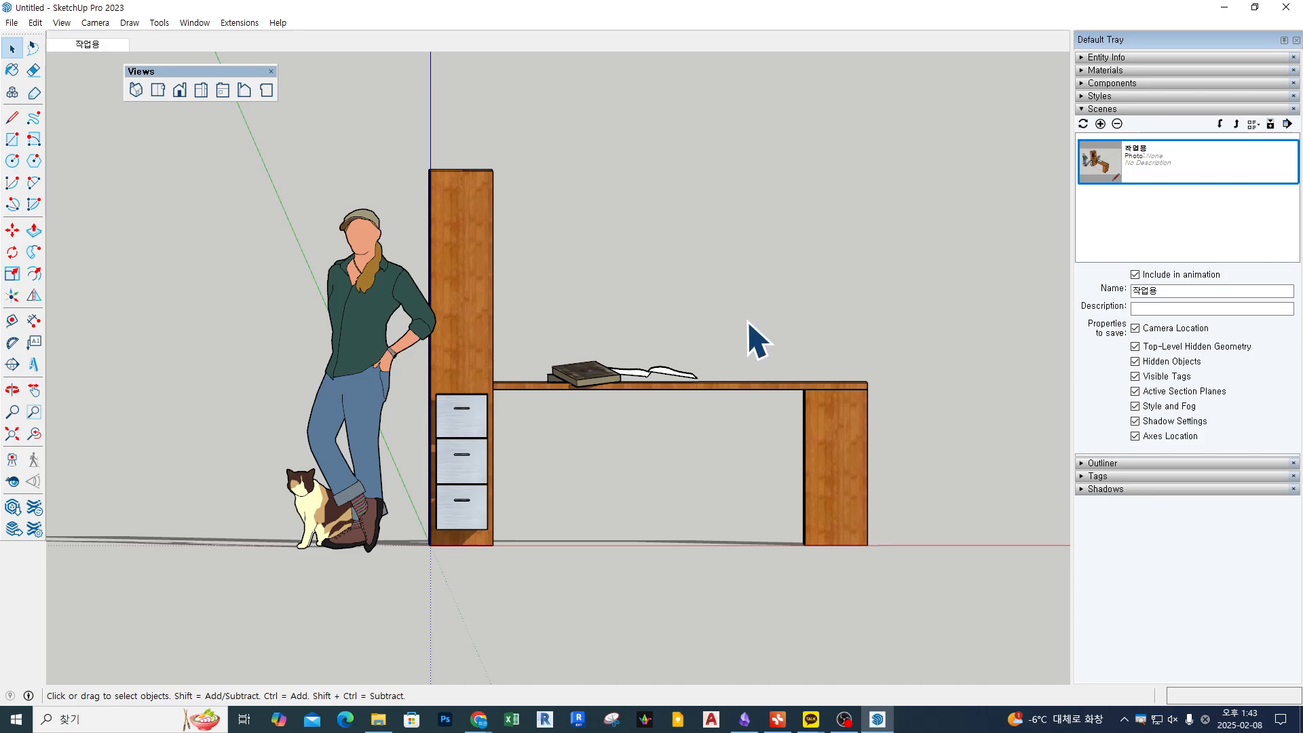
pyautogui.click(154, 91)
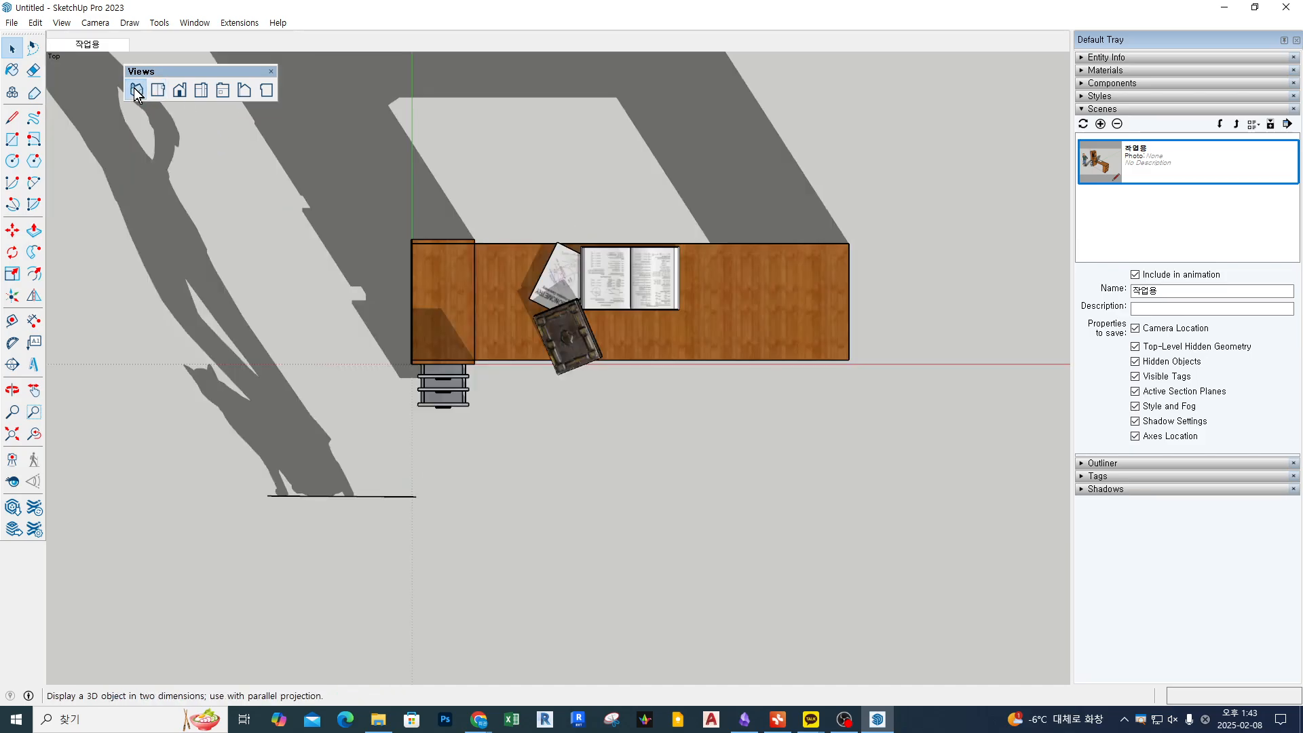
pyautogui.click(134, 88)
pyautogui.click(156, 89)
pyautogui.click(201, 89)
pyautogui.click(136, 90)
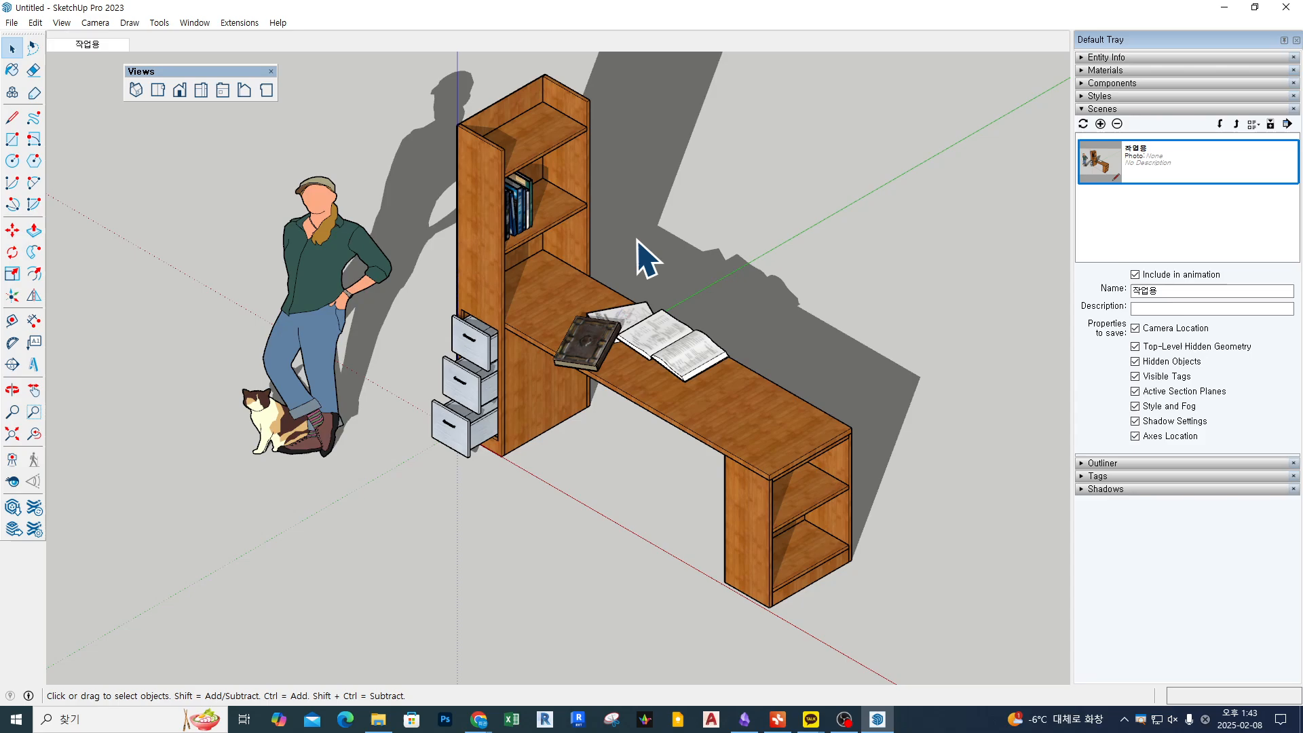
# Step: Turn off the model's shadows
pyautogui.click(1105, 489)
pyautogui.click(1082, 512)
pyautogui.click(1093, 488)
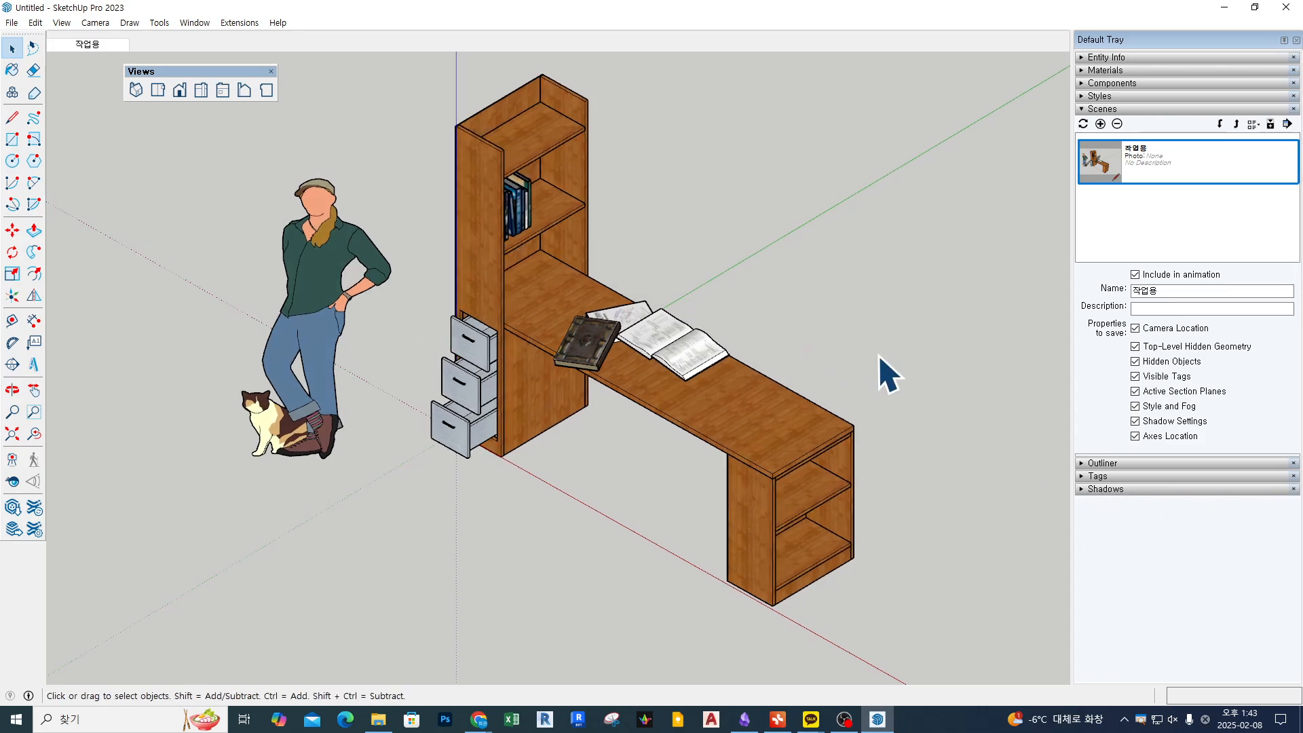
# Step: Add one scene that saves the enlarged top view of the desk and another that saves its front view
pyautogui.moveTo(880, 356); pyautogui.dragTo(866, 287, button='middle')
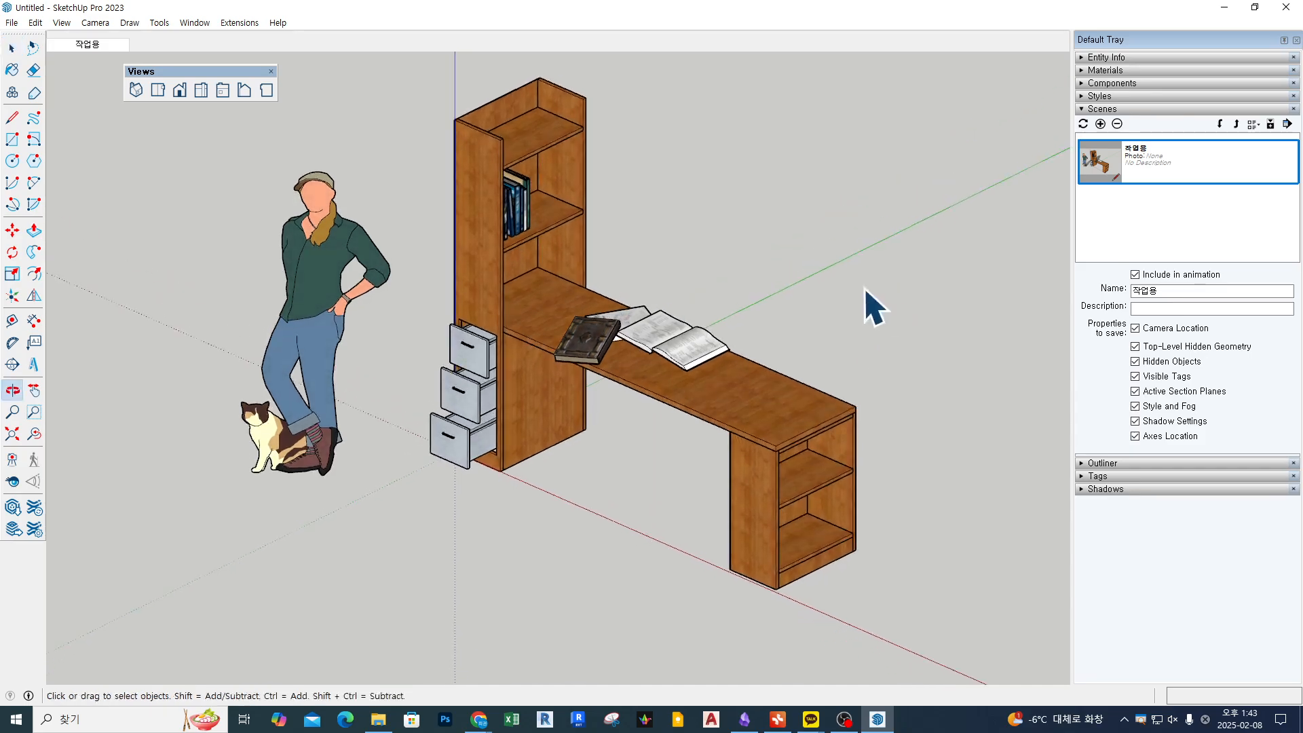
pyautogui.click(158, 90)
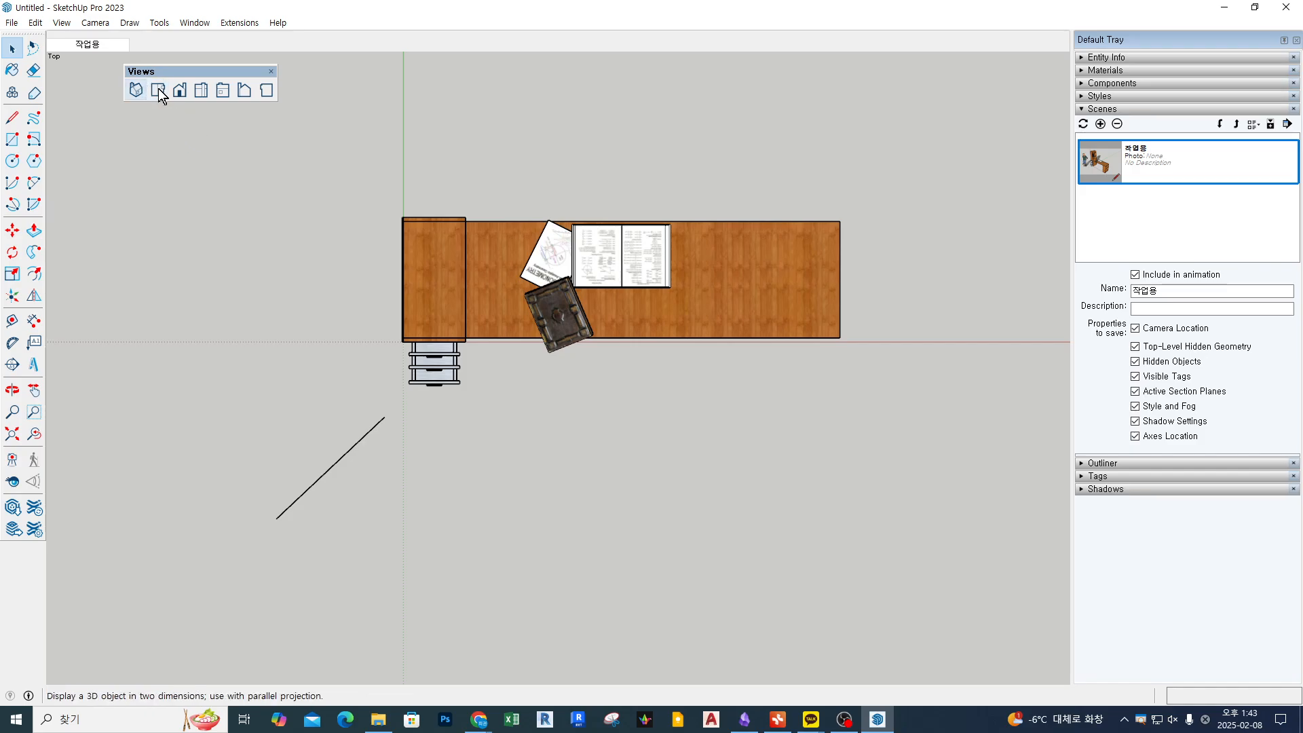
pyautogui.scroll(3, 793, 248)
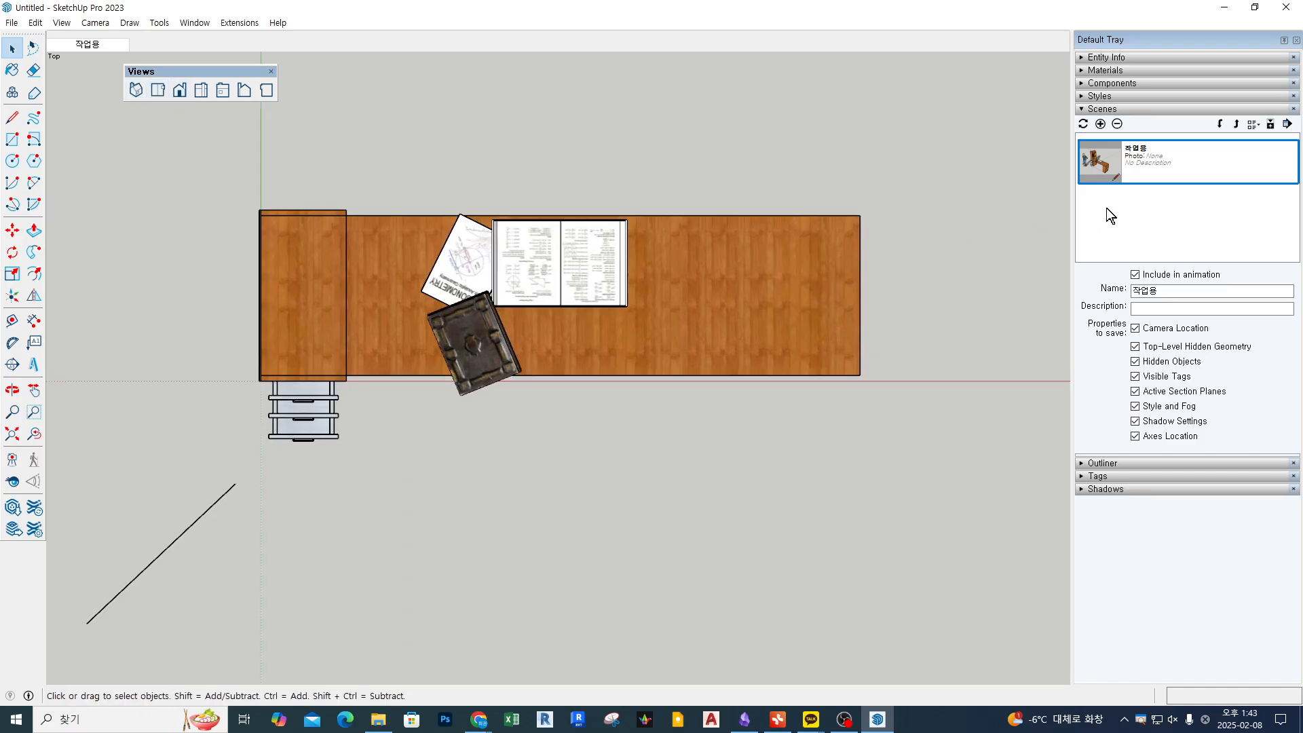
pyautogui.click(1101, 124)
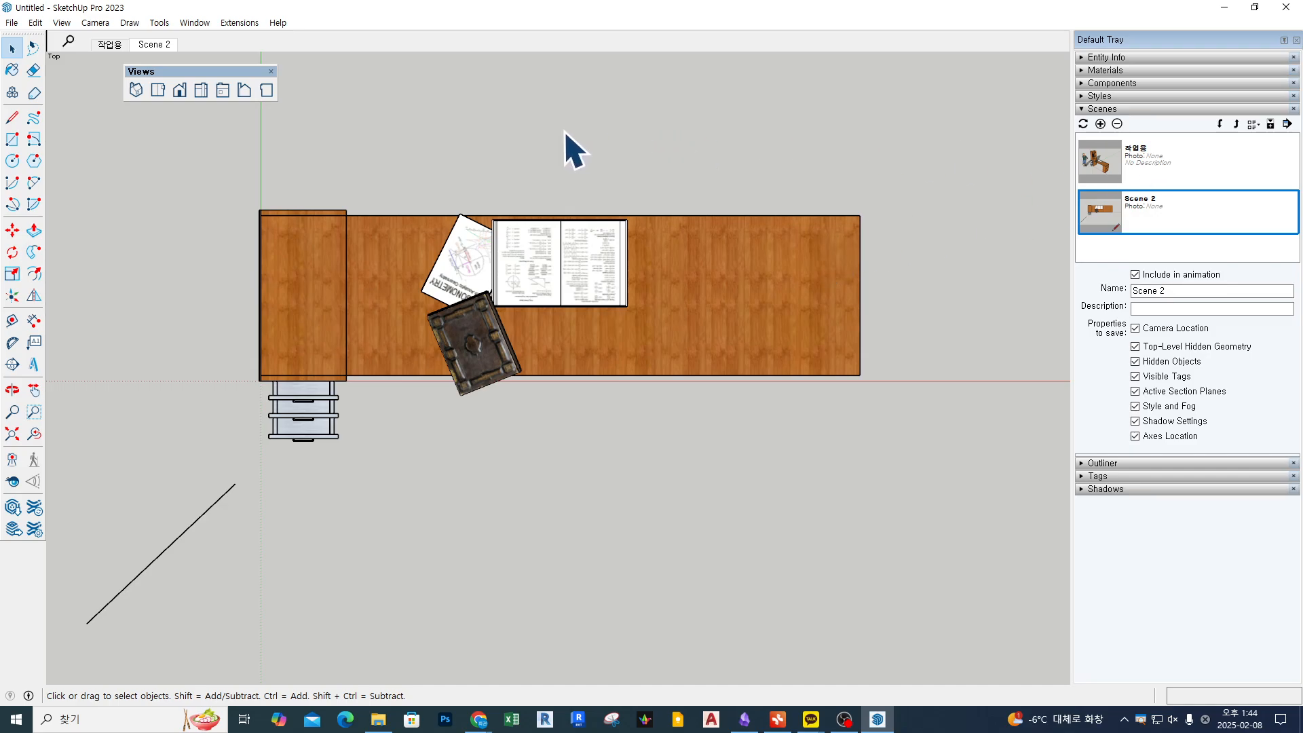
pyautogui.click(181, 91)
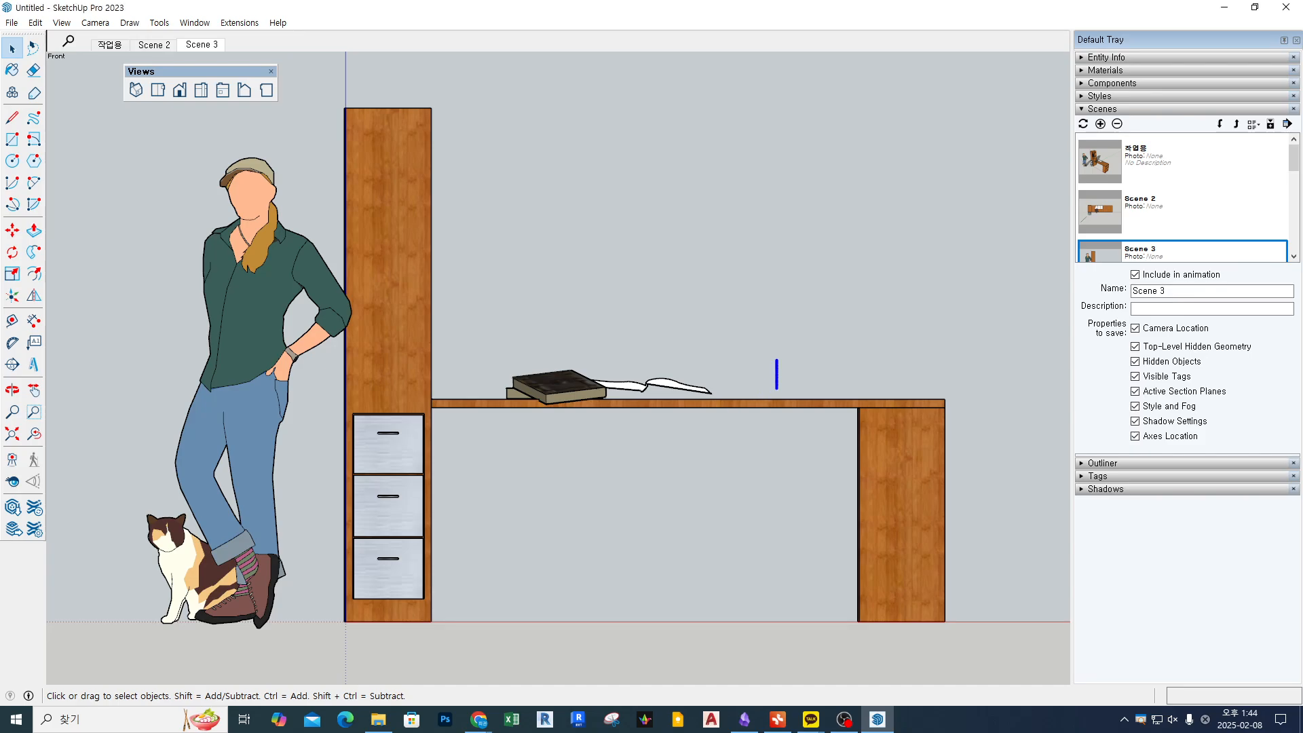
pyautogui.moveTo(777, 389); pyautogui.dragTo(780, 473)
pyautogui.moveTo(768, 411)
pyautogui.mouseDown()
pyautogui.moveTo(834, 502)
pyautogui.moveTo(855, 618)
pyautogui.mouseUp()
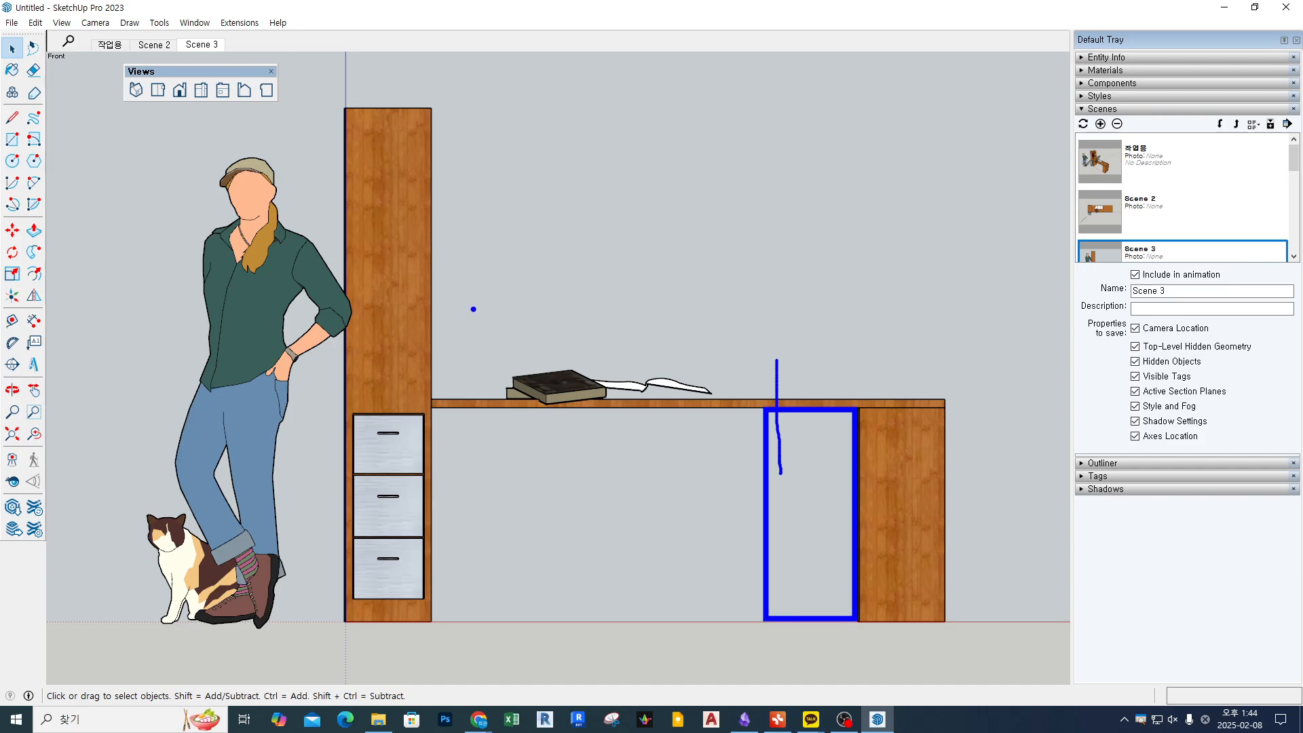
pyautogui.moveTo(349, 280); pyautogui.dragTo(434, 279)
pyautogui.moveTo(344, 109)
pyautogui.mouseDown()
pyautogui.moveTo(495, 422)
pyautogui.moveTo(446, 619)
pyautogui.mouseUp()
pyautogui.press('Escape')
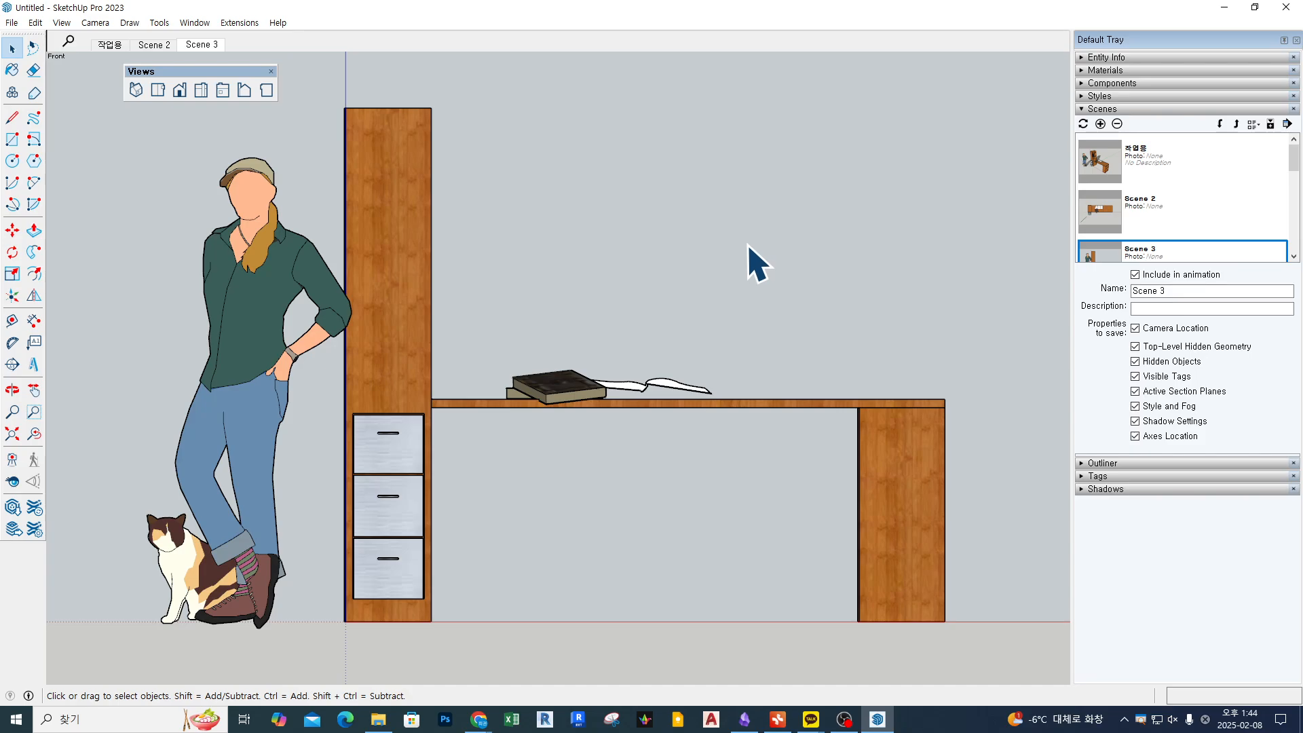
# Step: Rename the top-view scene, Scene 2, as 평면뷰
pyautogui.click(1159, 206)
pyautogui.moveTo(1197, 292); pyautogui.dragTo(1132, 291)
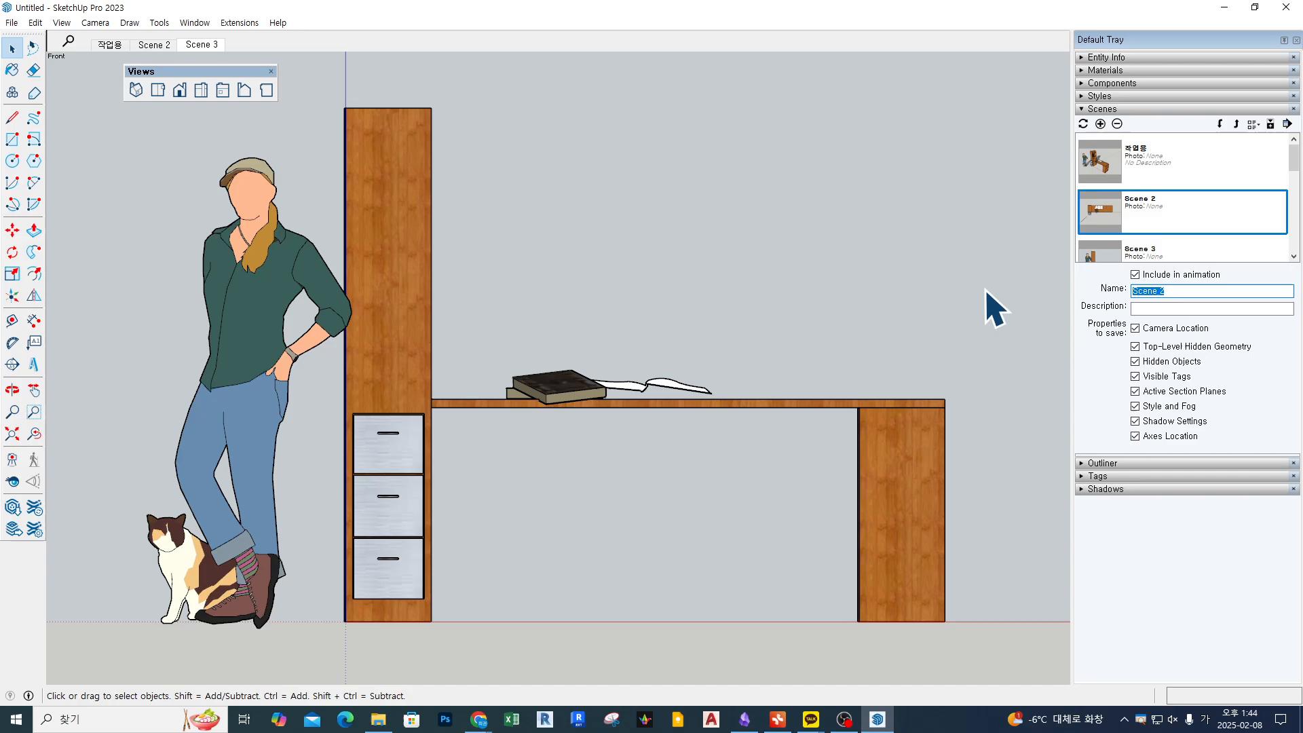
pyautogui.write('vudau')
pyautogui.hotkey('ctrl', 'a')
pyautogui.press('Hangul')
pyautogui.write('평면ㄷㅂ')
pyautogui.press('Return')
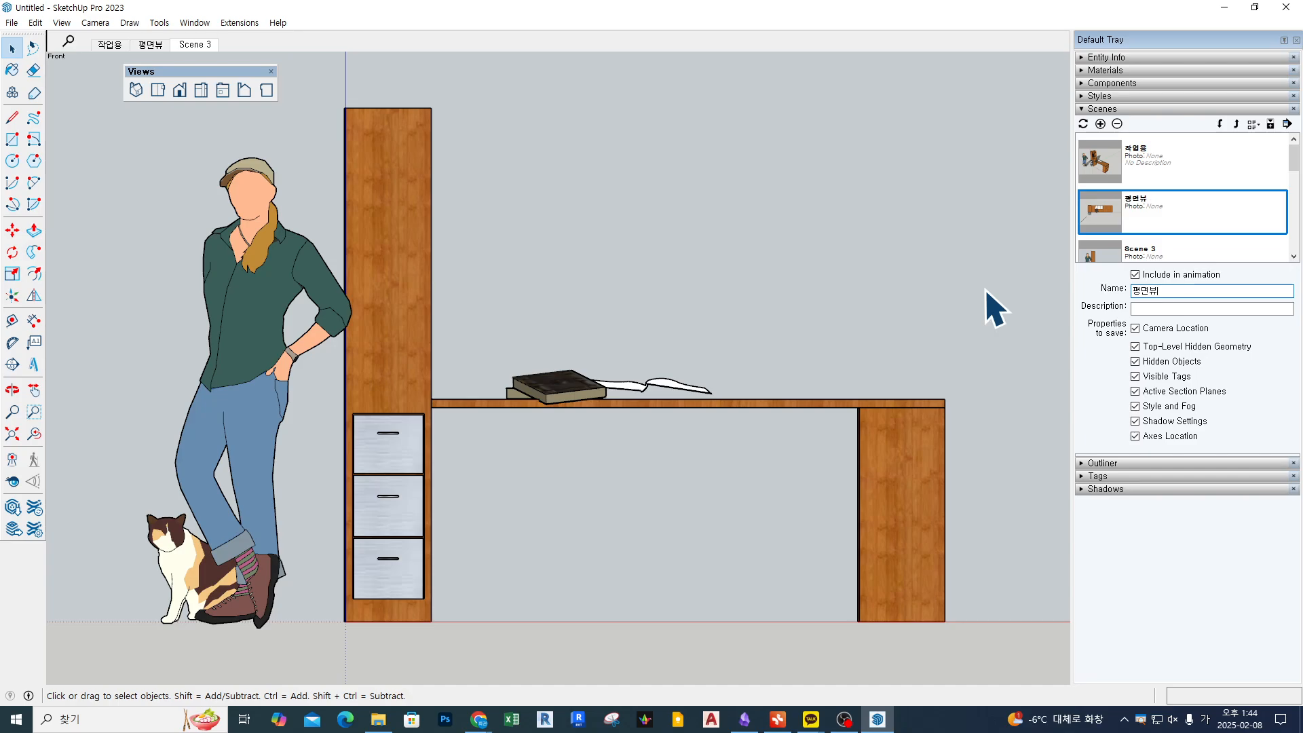
# Step: Rename the front-view scene, Scene 3, as 정면뷰
pyautogui.click(1178, 248)
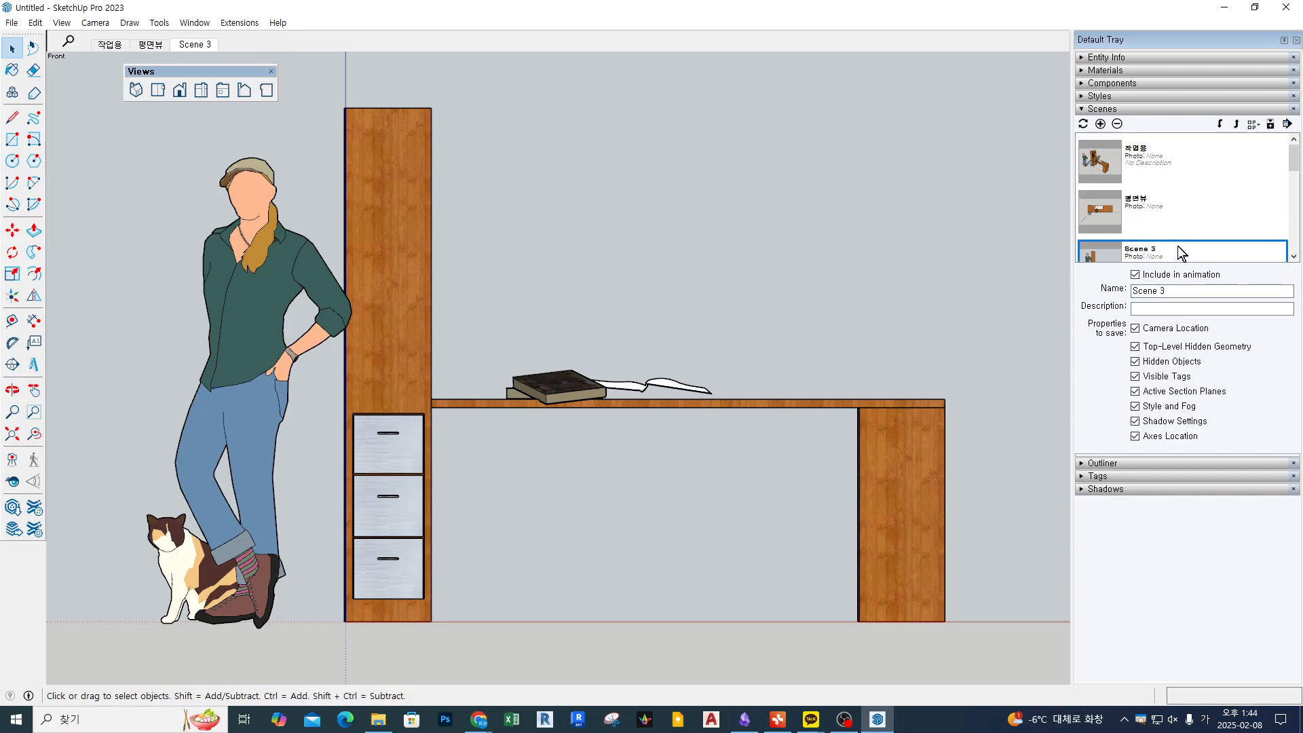
pyautogui.tripleClick(1189, 291)
pyautogui.write('정면뷰')
pyautogui.press('Return')
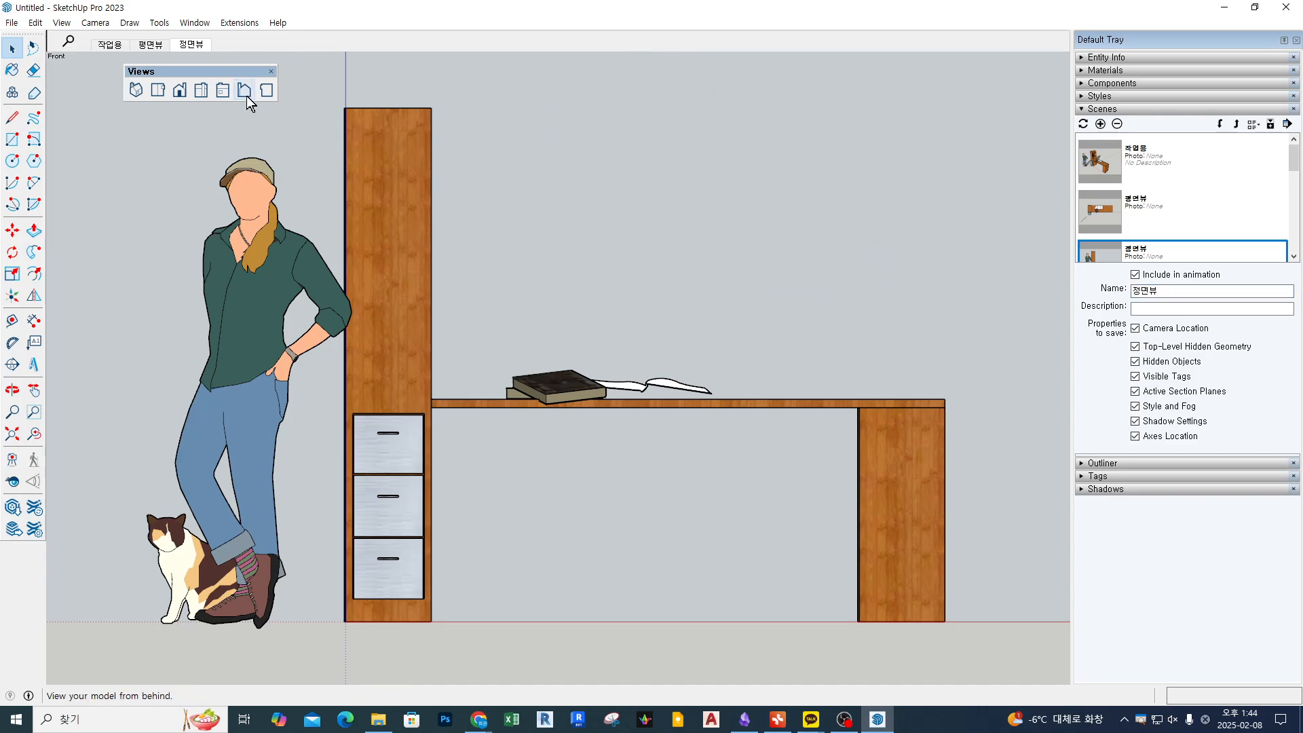
# Step: Add a scene that saves the model's right view and name it 우측면
pyautogui.click(201, 90)
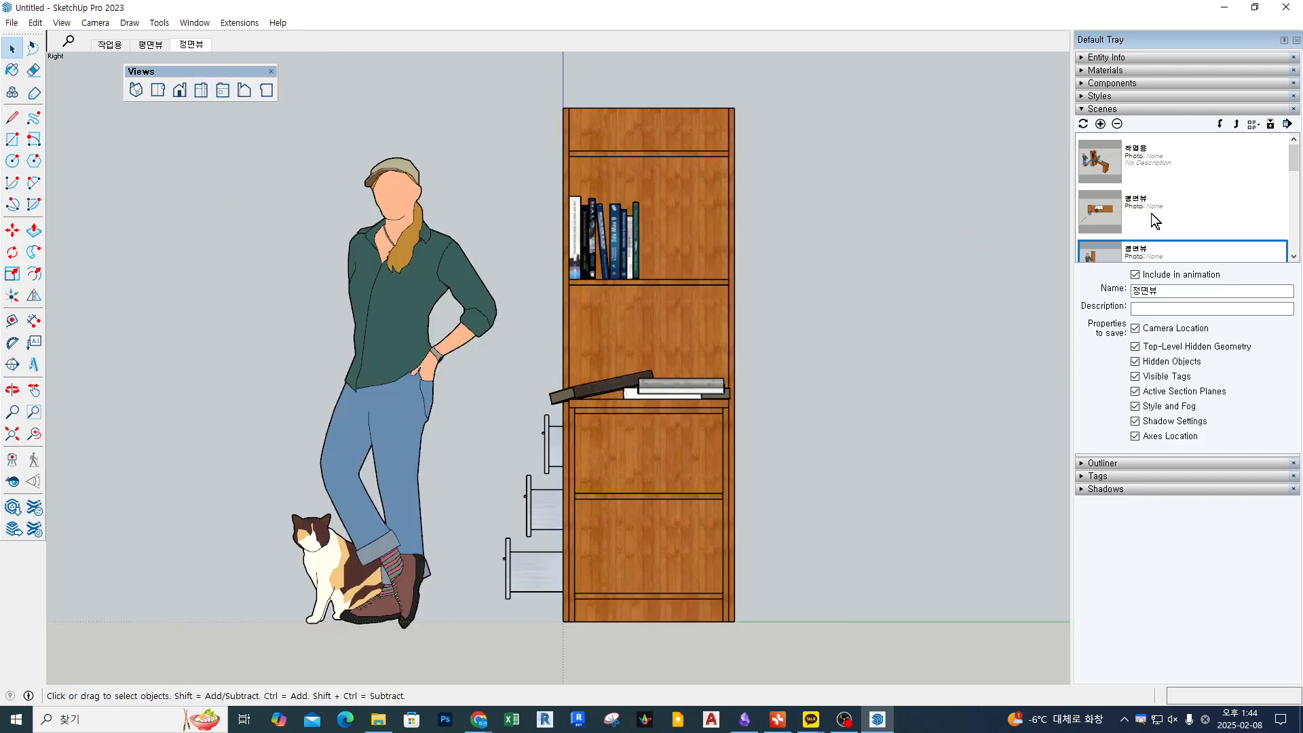
pyautogui.click(1100, 123)
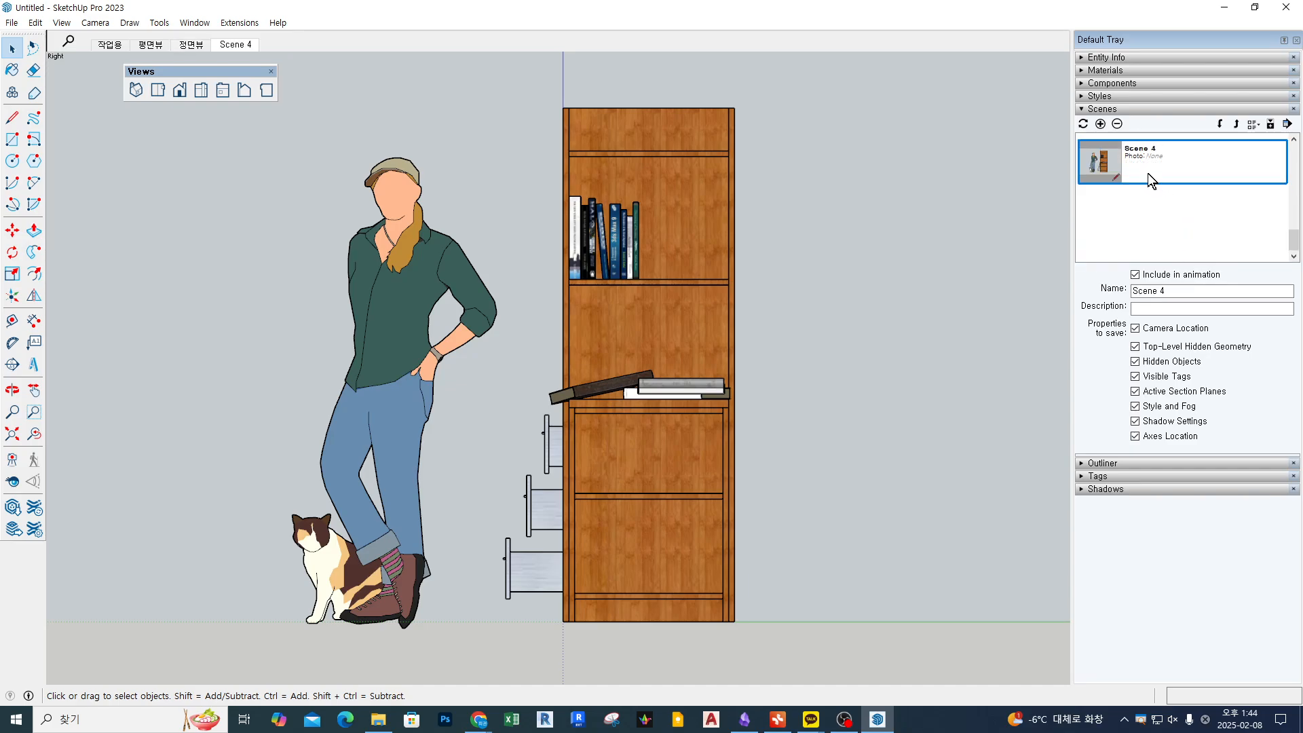
pyautogui.moveTo(1184, 288); pyautogui.dragTo(1043, 287)
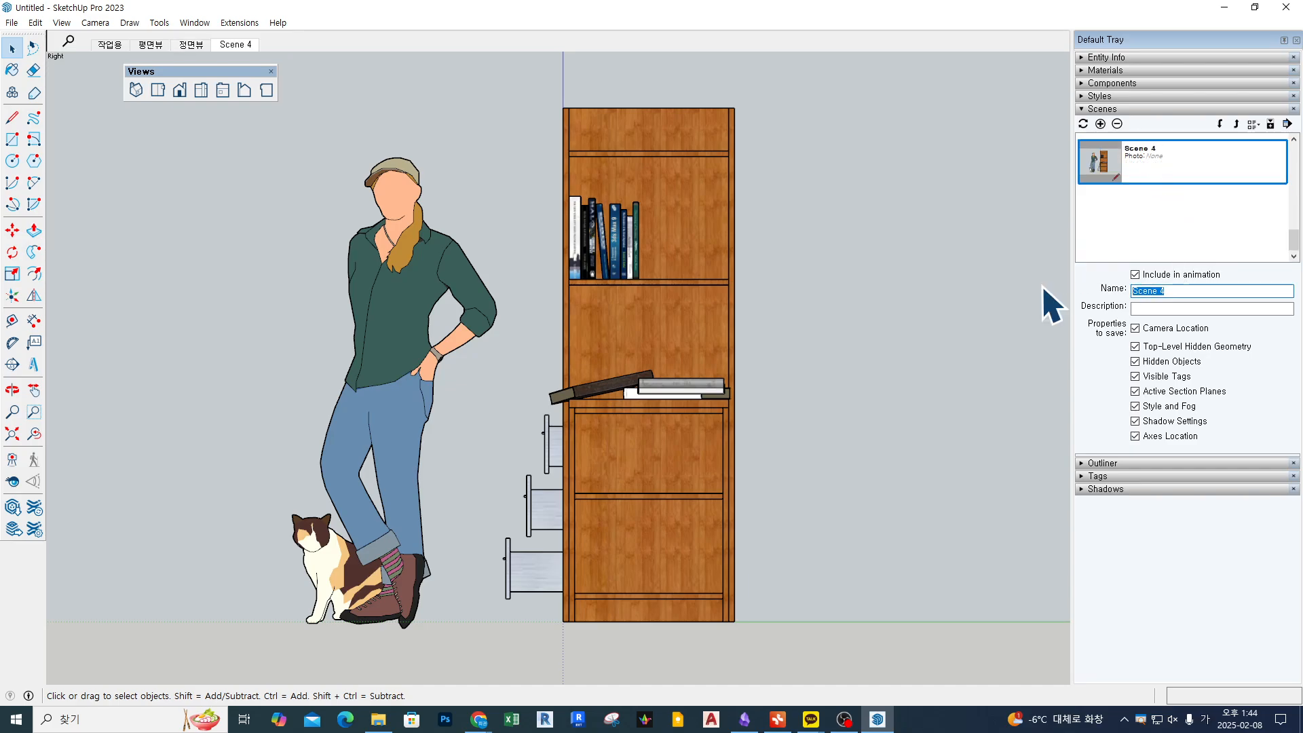
pyautogui.write('우측면')
pyautogui.press('Return')
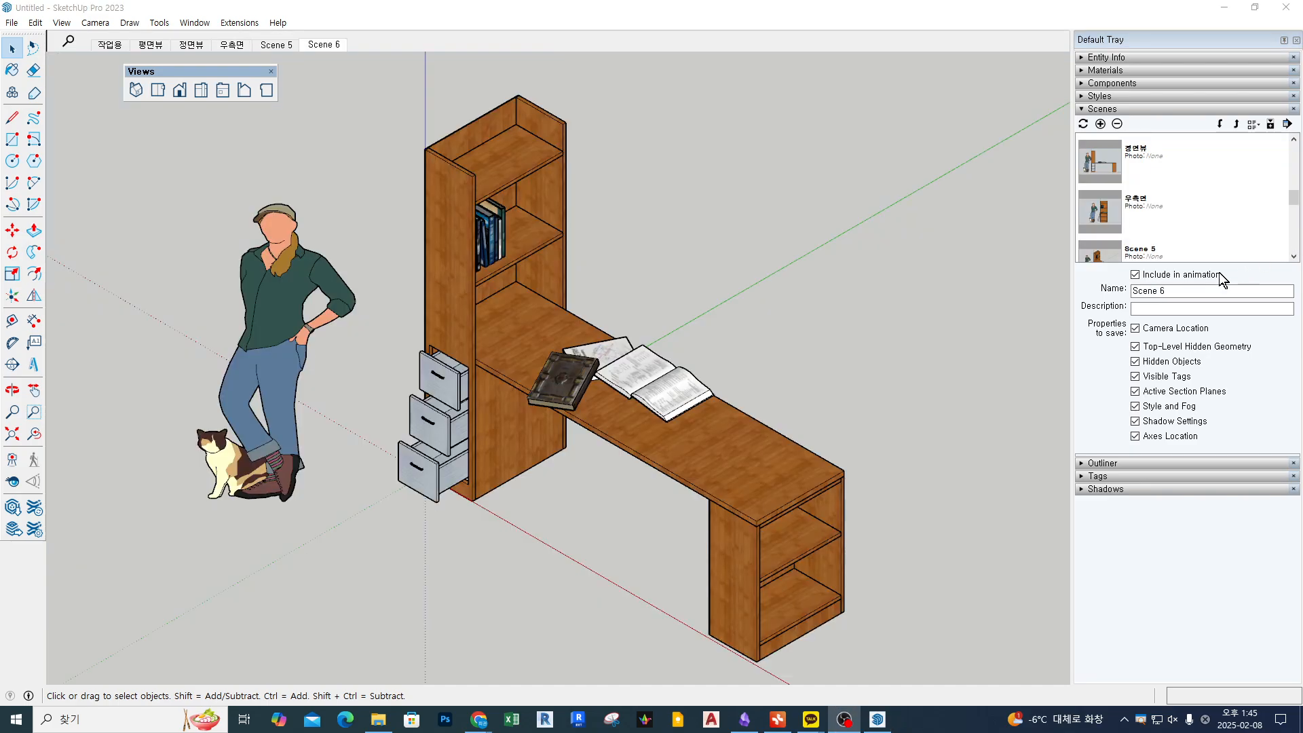
# Step: Rename the isometric scene, Scene 6, as 아이소
pyautogui.click(1212, 290)
pyautogui.hotkey('ctrl', 'a')
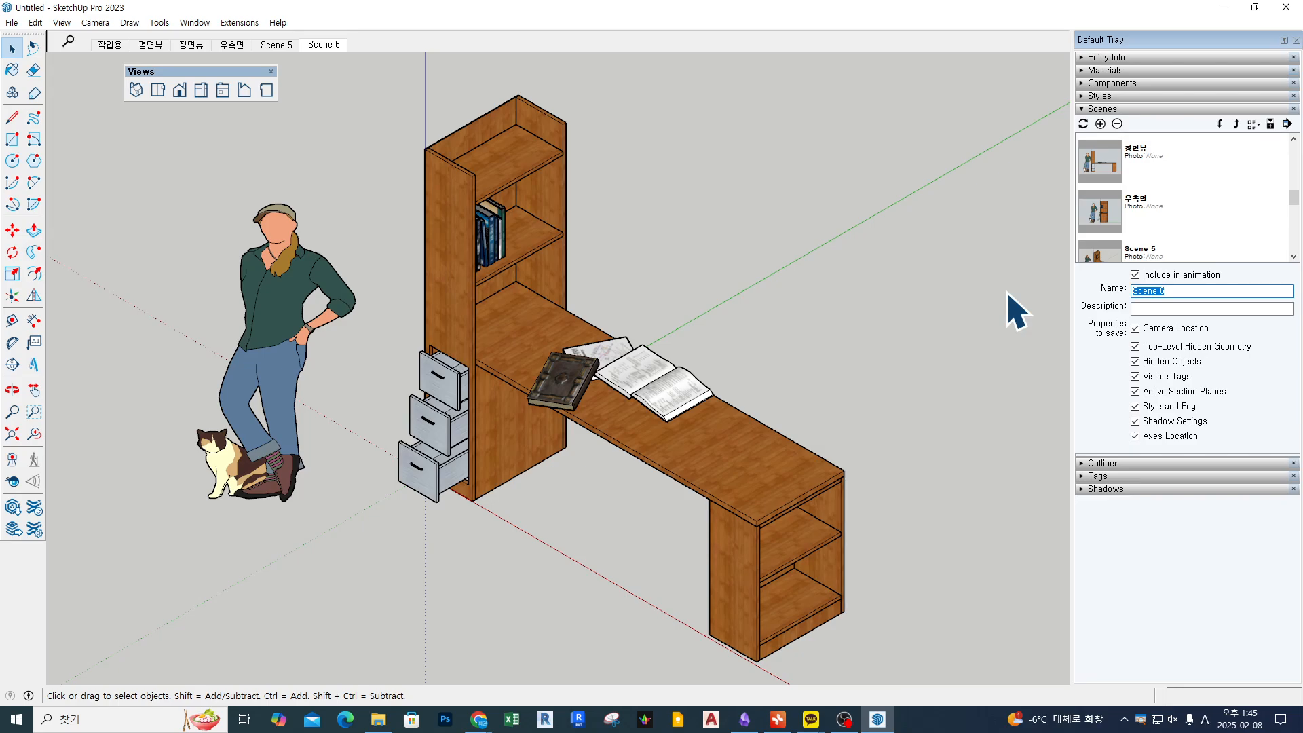
pyautogui.write('dkdlt')
# Step: Delete the duplicate isometric scene, Scene 5
pyautogui.click(1166, 250)
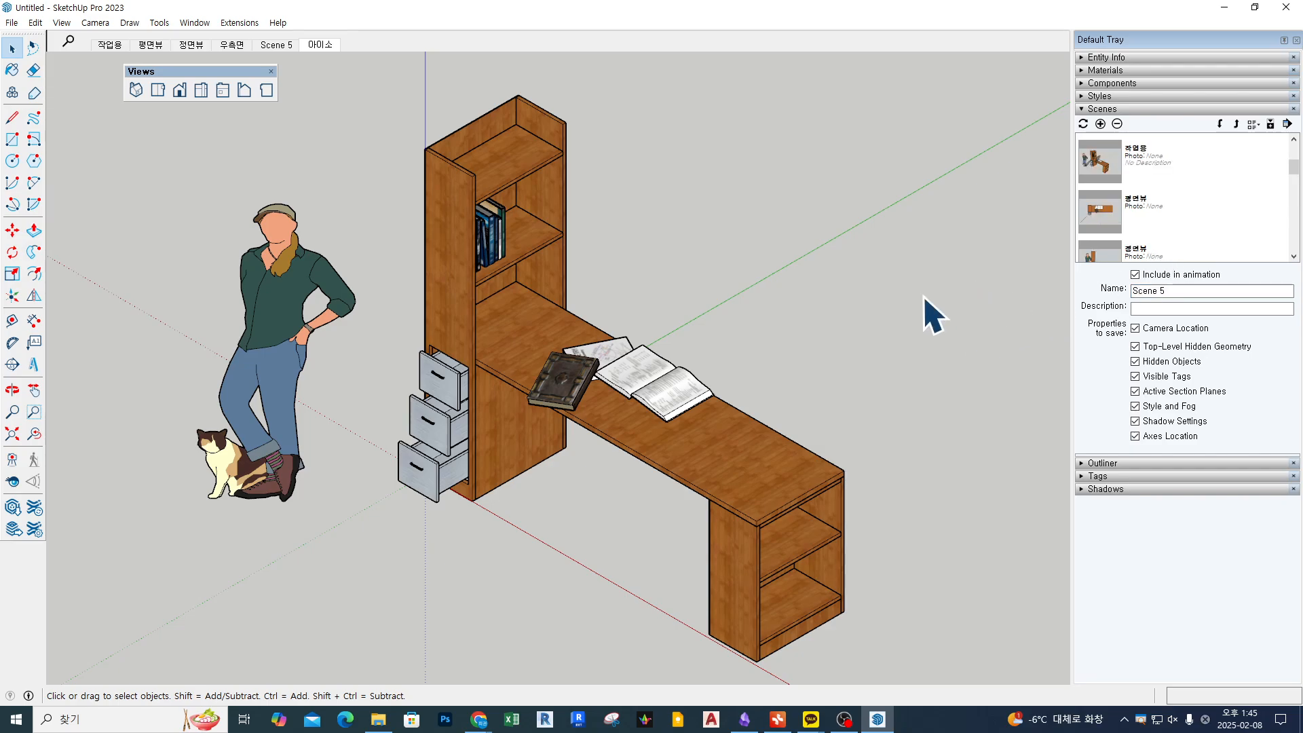
pyautogui.scroll(-3, 1187, 230)
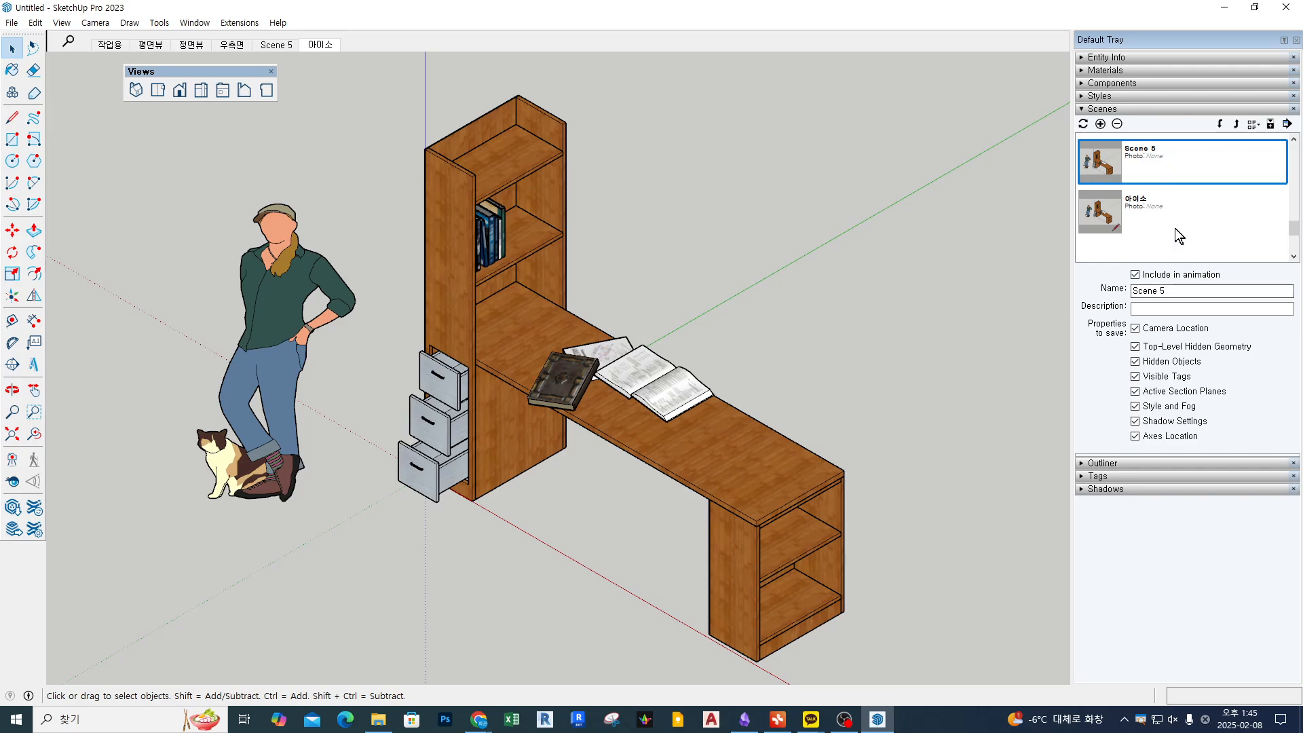
pyautogui.click(1118, 124)
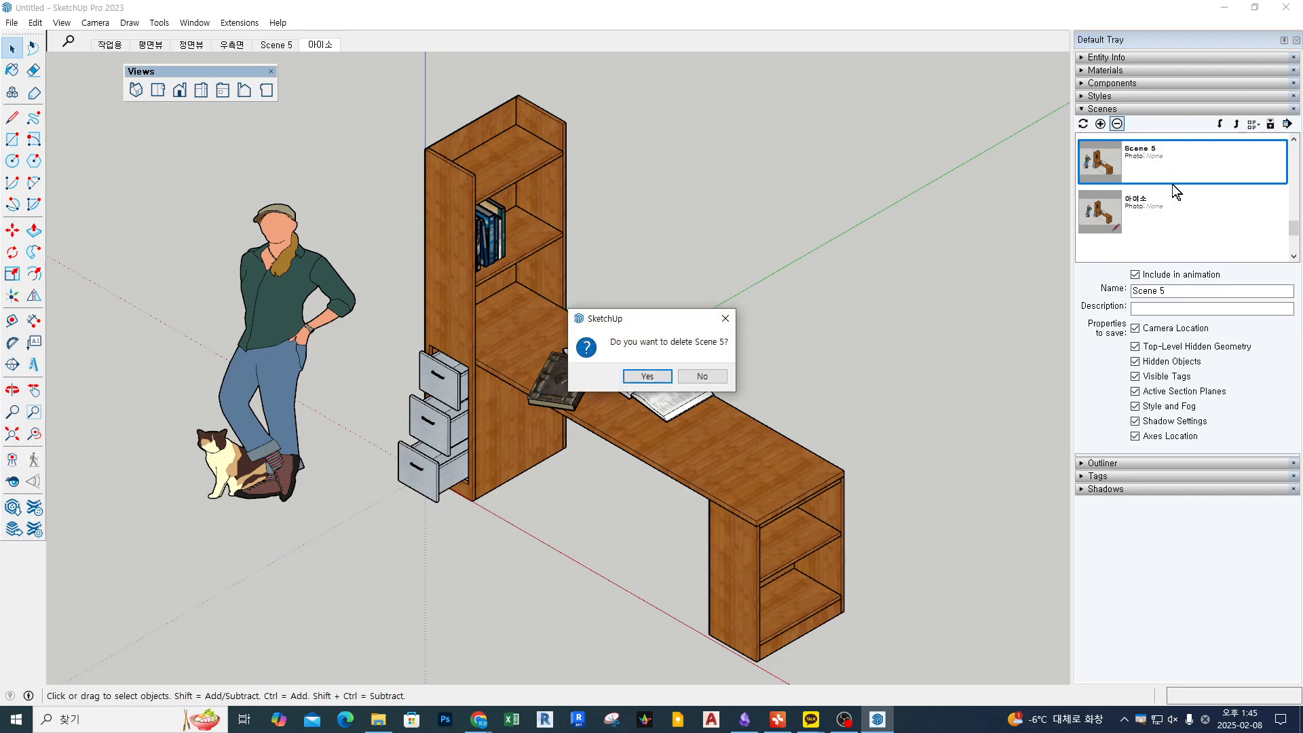
pyautogui.click(648, 376)
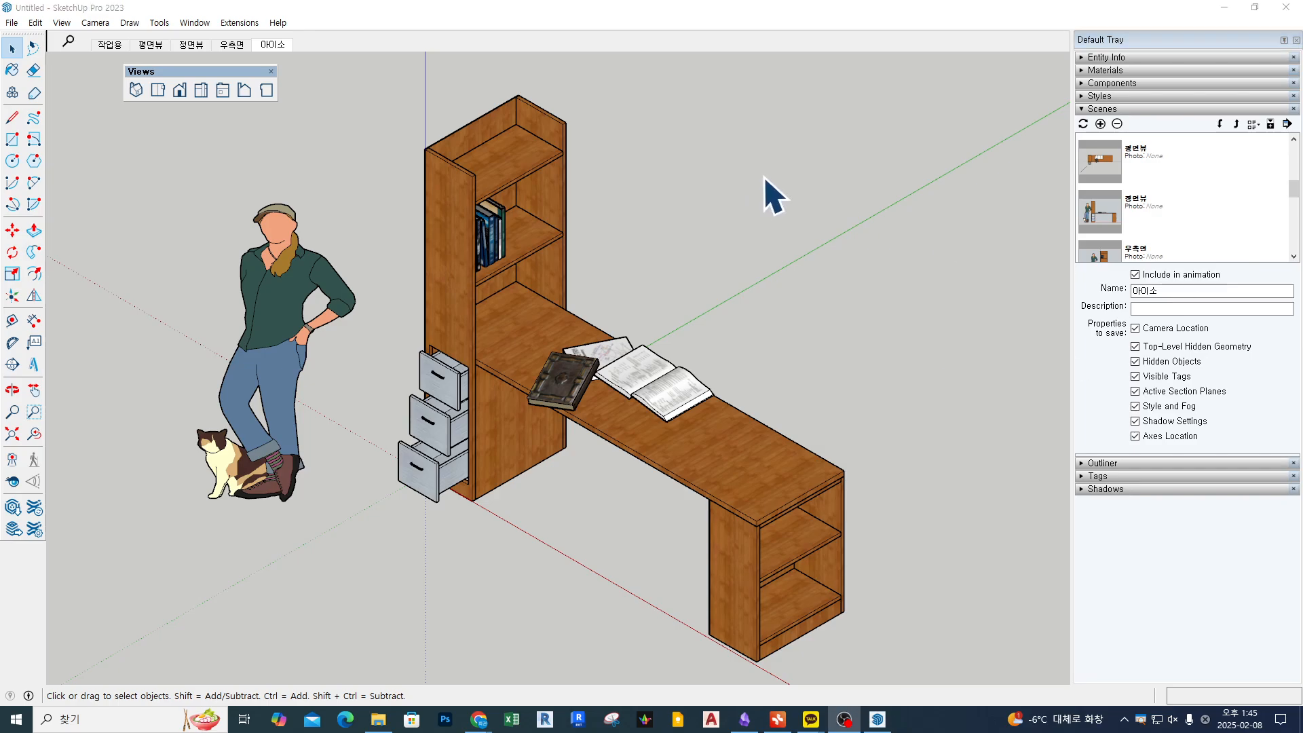
pyautogui.click(787, 204)
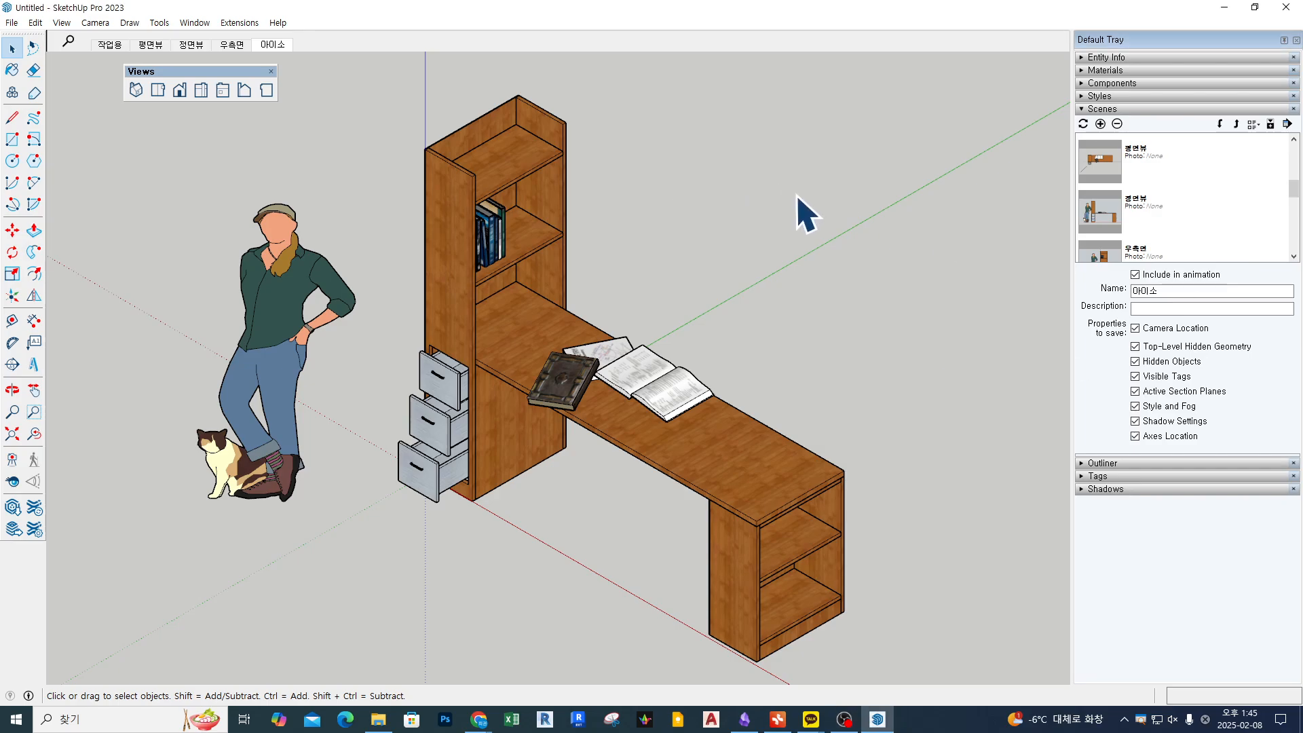
# Step: Go through the 작업용, 평면뷰, 정면뷰, 우측면 and 아이소 scenes to check their saved views, finishing on 아이소
pyautogui.click(108, 47)
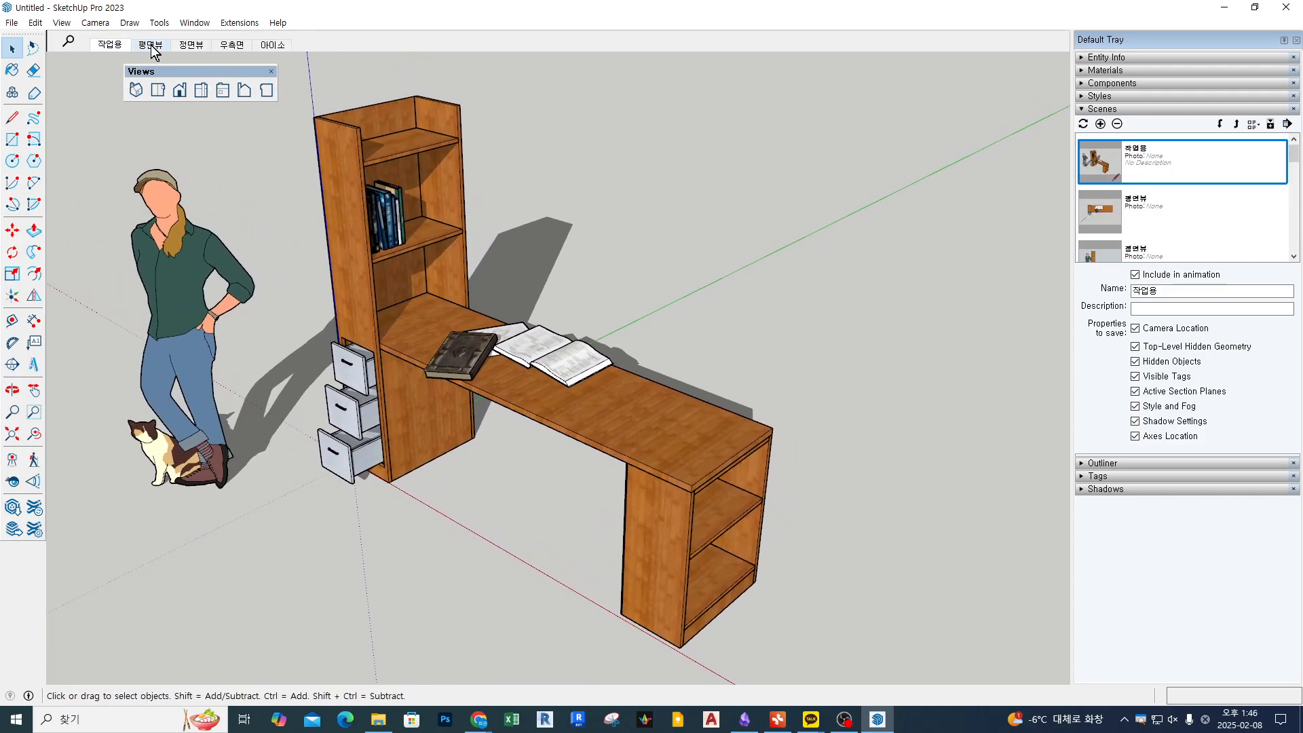
pyautogui.click(151, 45)
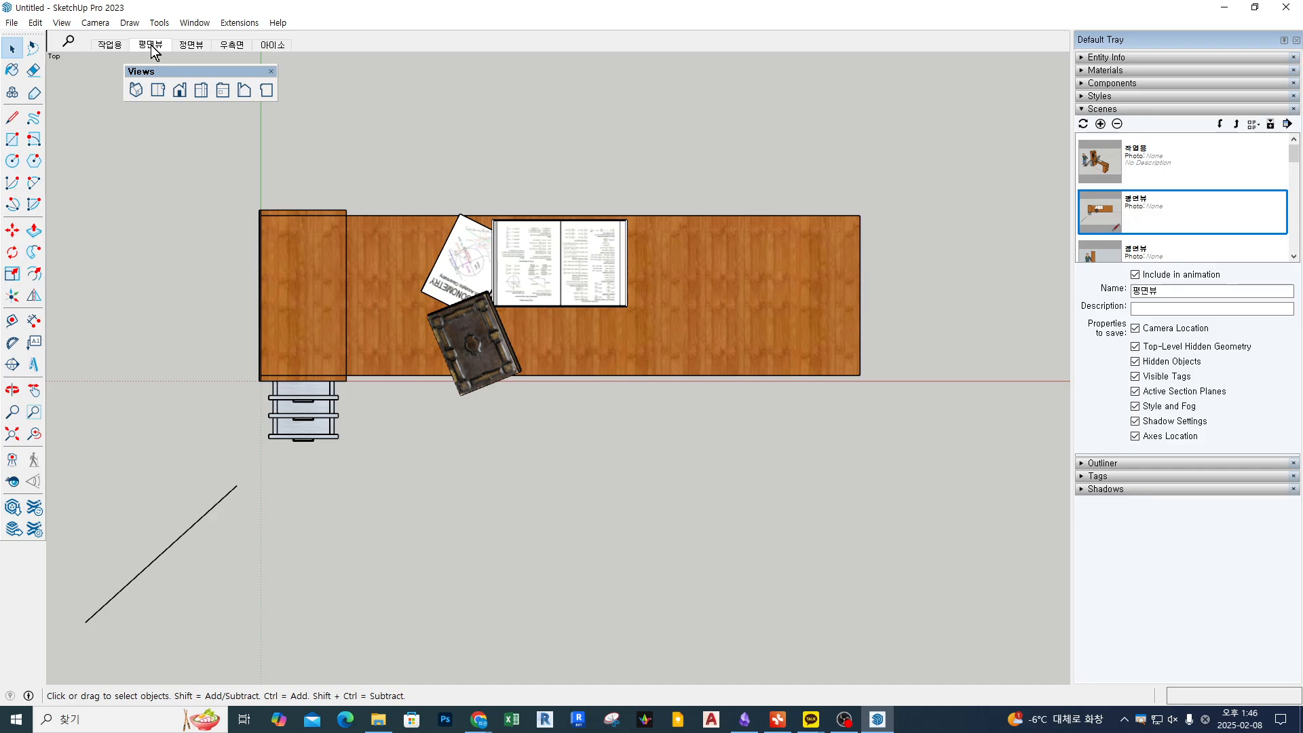
pyautogui.click(190, 48)
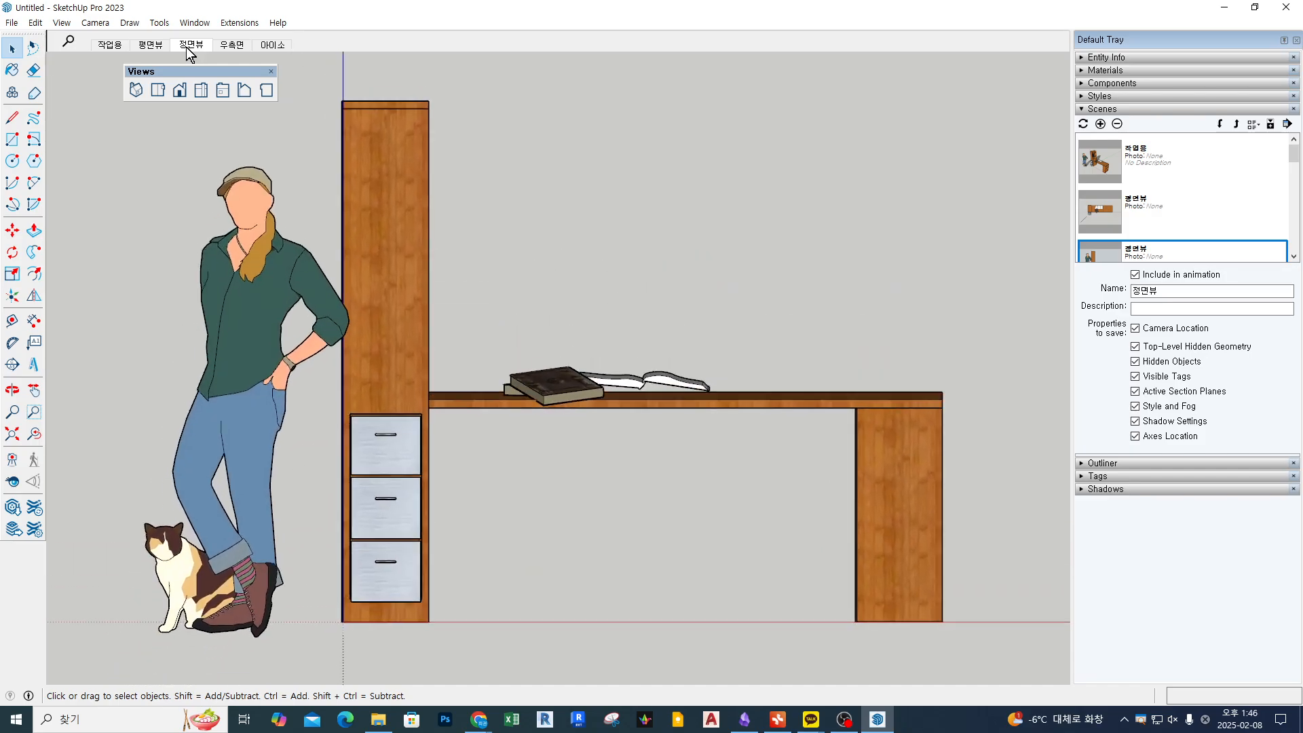
pyautogui.click(238, 49)
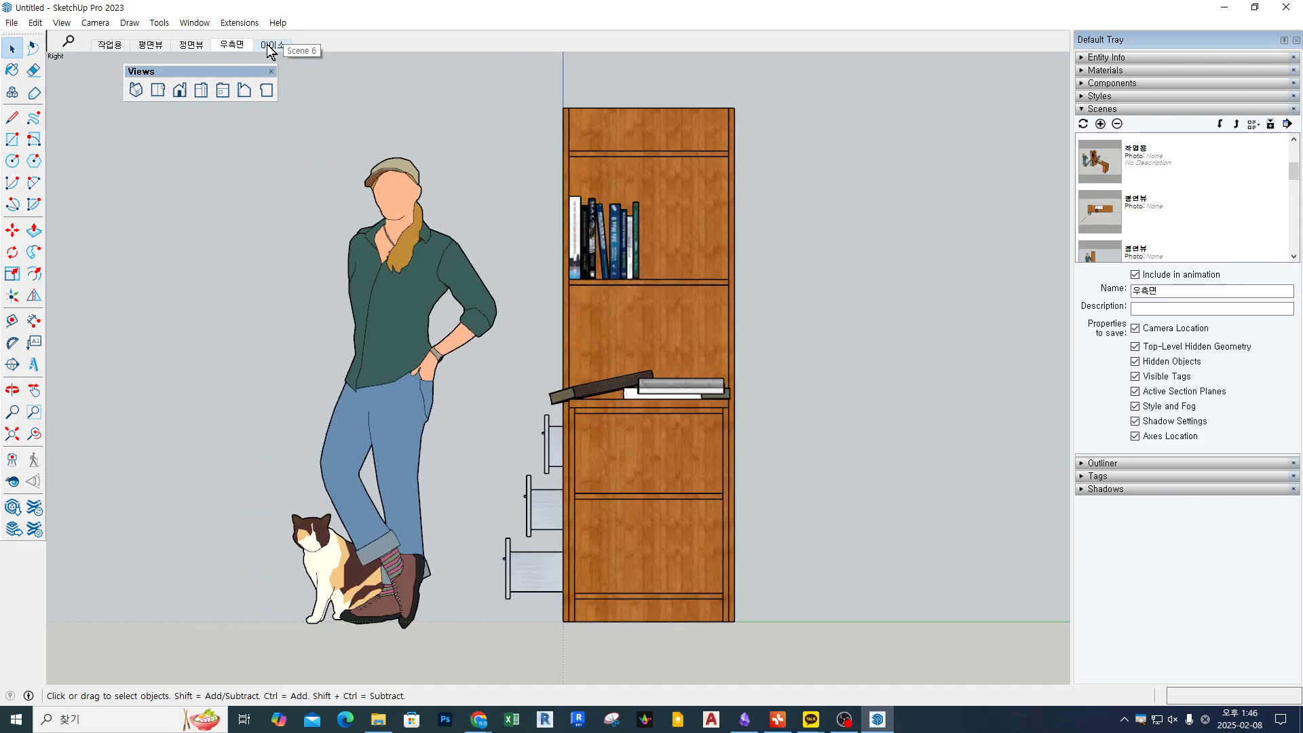
pyautogui.click(270, 46)
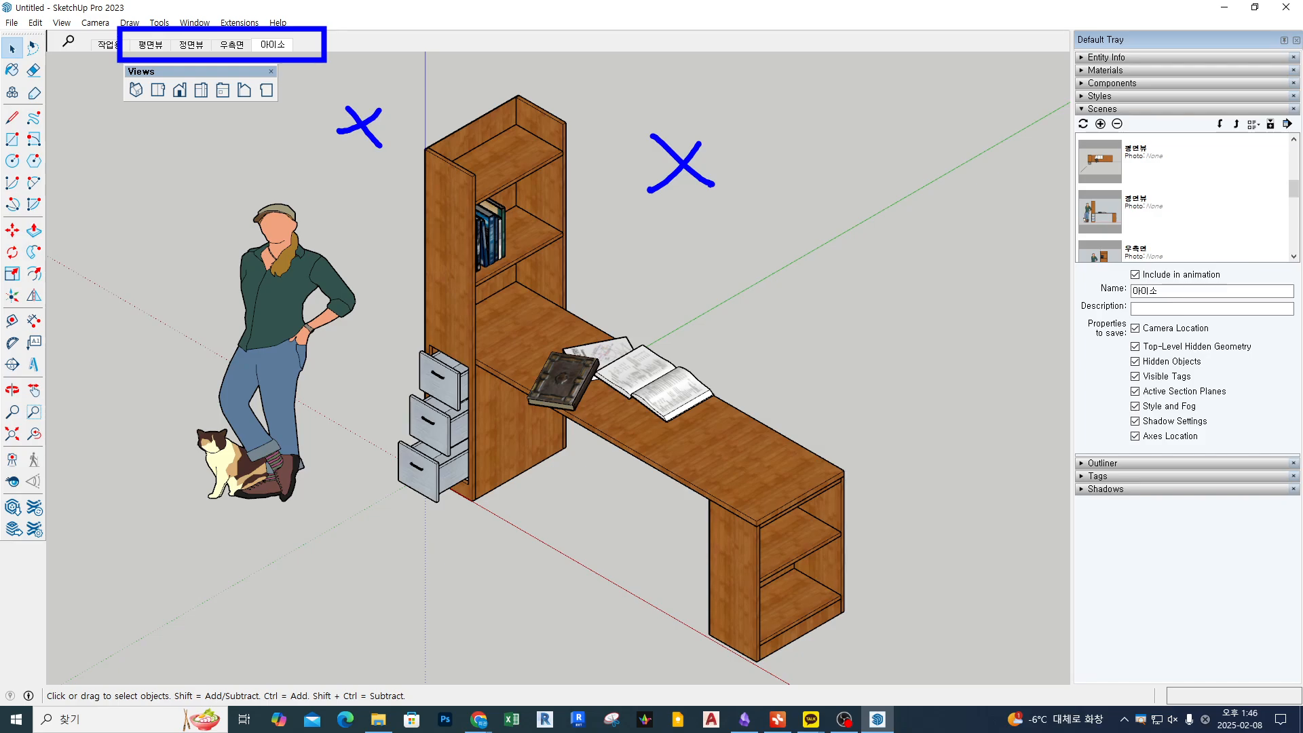
pyautogui.click(152, 46)
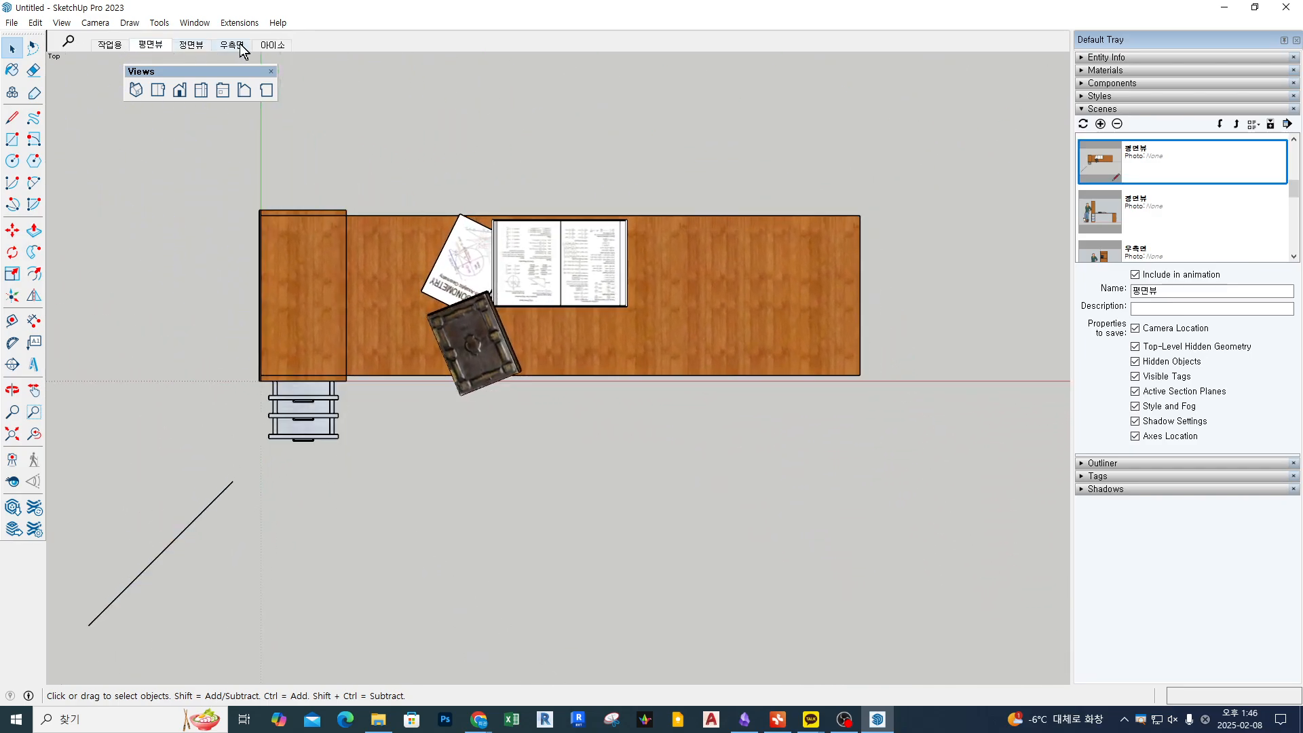
pyautogui.click(278, 46)
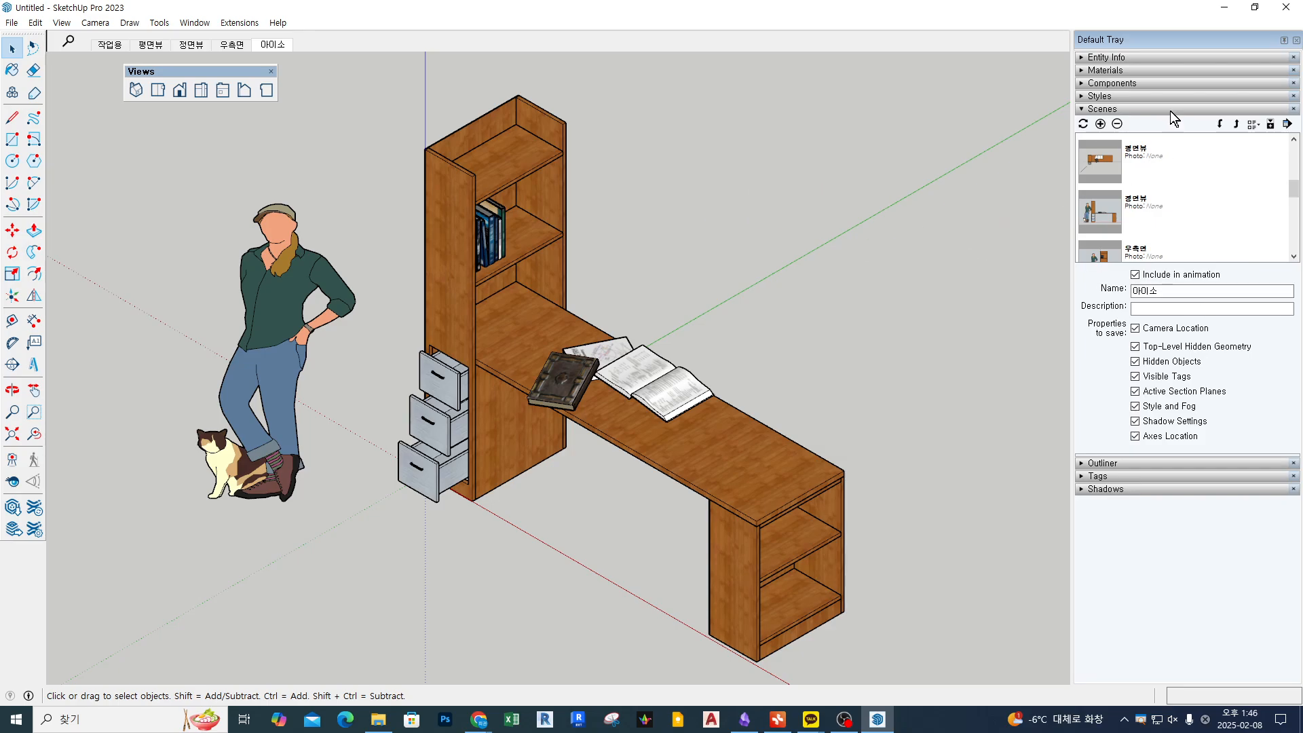
# Step: Turn on shadows in the isometric view and set them to 10:30 AM, date 09/01, light 73 and dark 60
pyautogui.click(1152, 491)
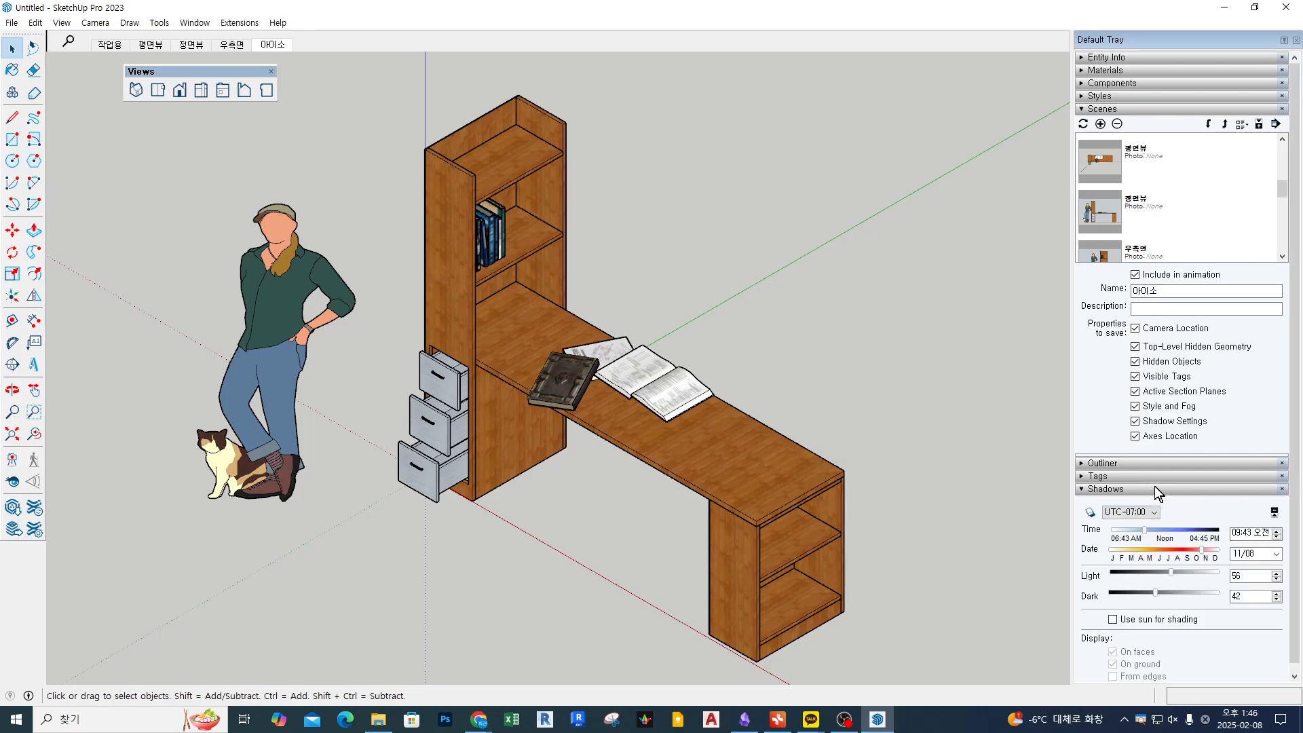
pyautogui.click(1143, 110)
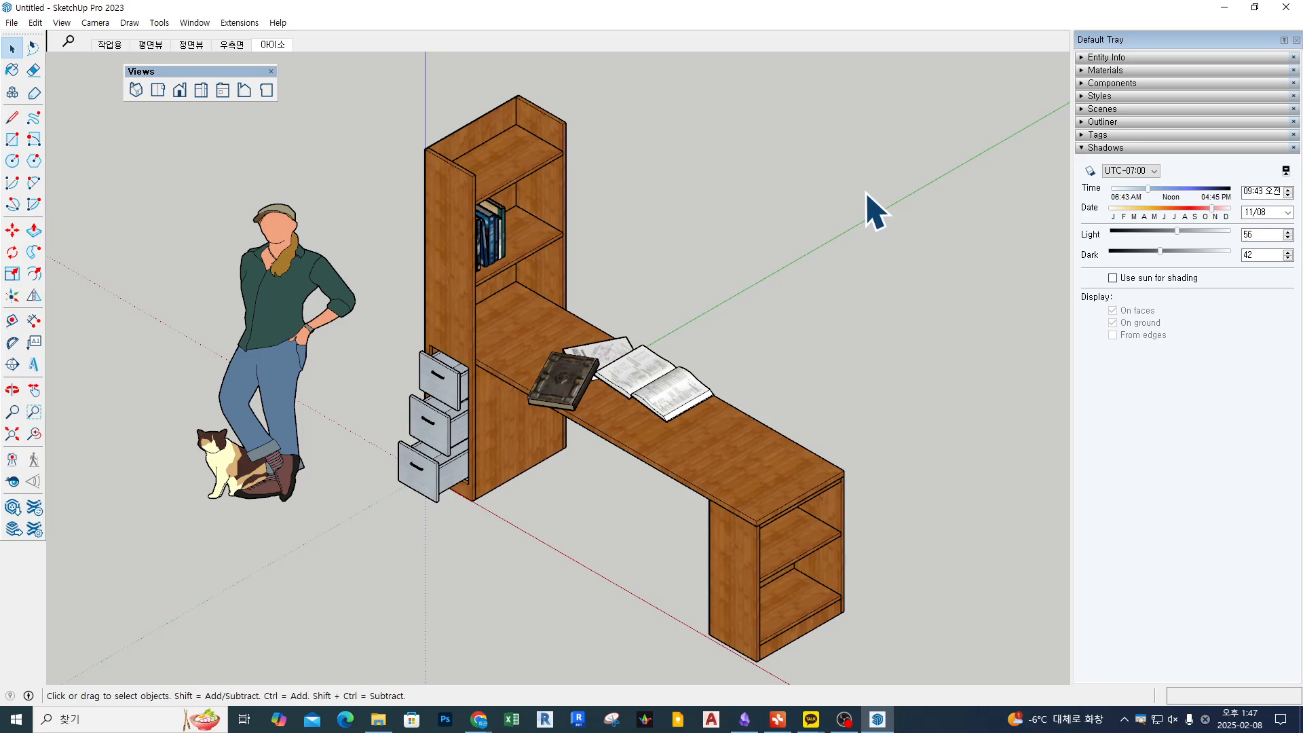
pyautogui.click(1090, 171)
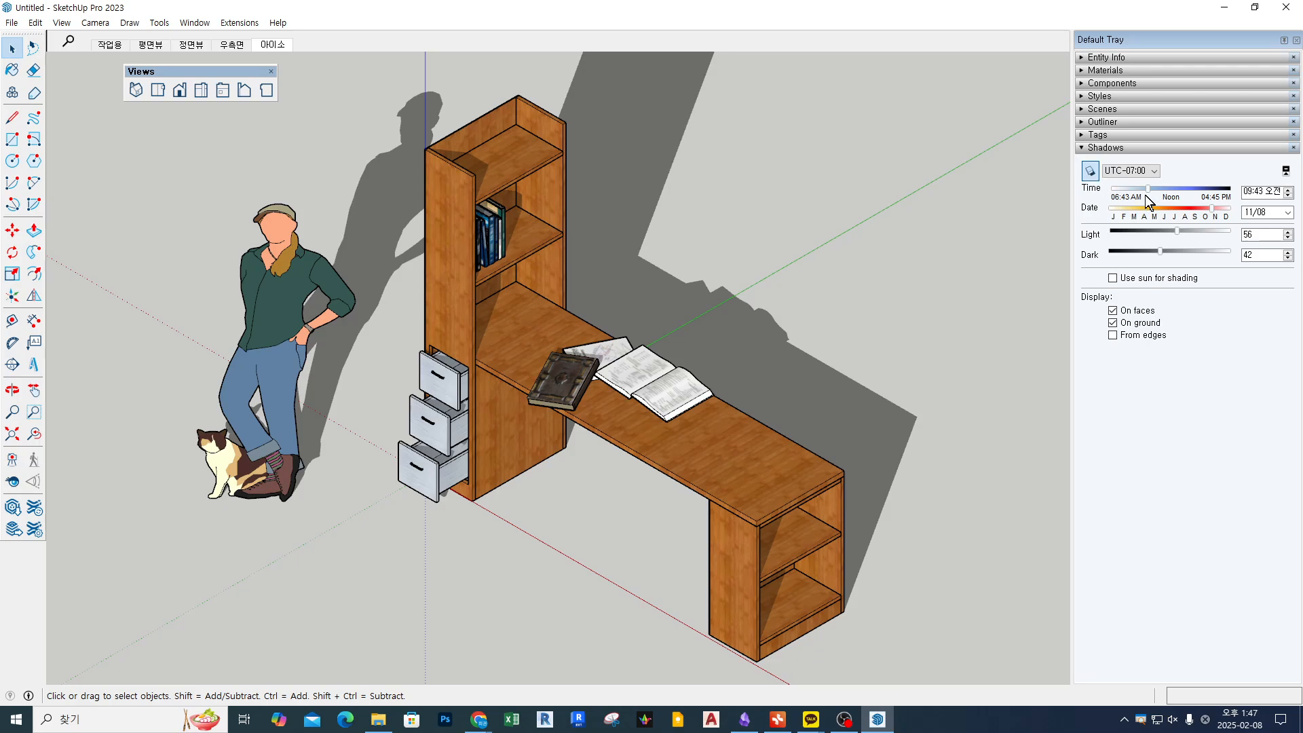
pyautogui.moveTo(1151, 189); pyautogui.dragTo(1184, 248)
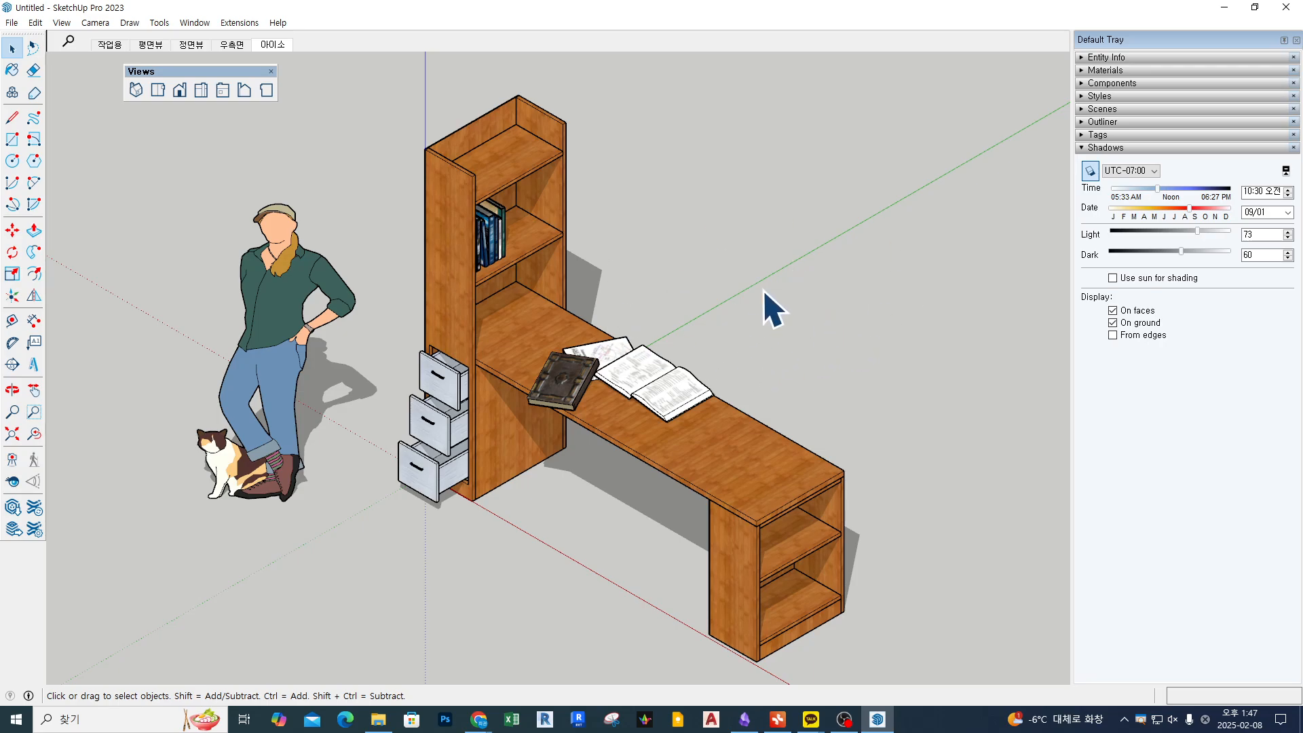
# Step: Update the 아이소 scene with the current shadow settings, keeping all properties included in the update
pyautogui.click(1141, 148)
pyautogui.click(1142, 149)
pyautogui.click(1118, 109)
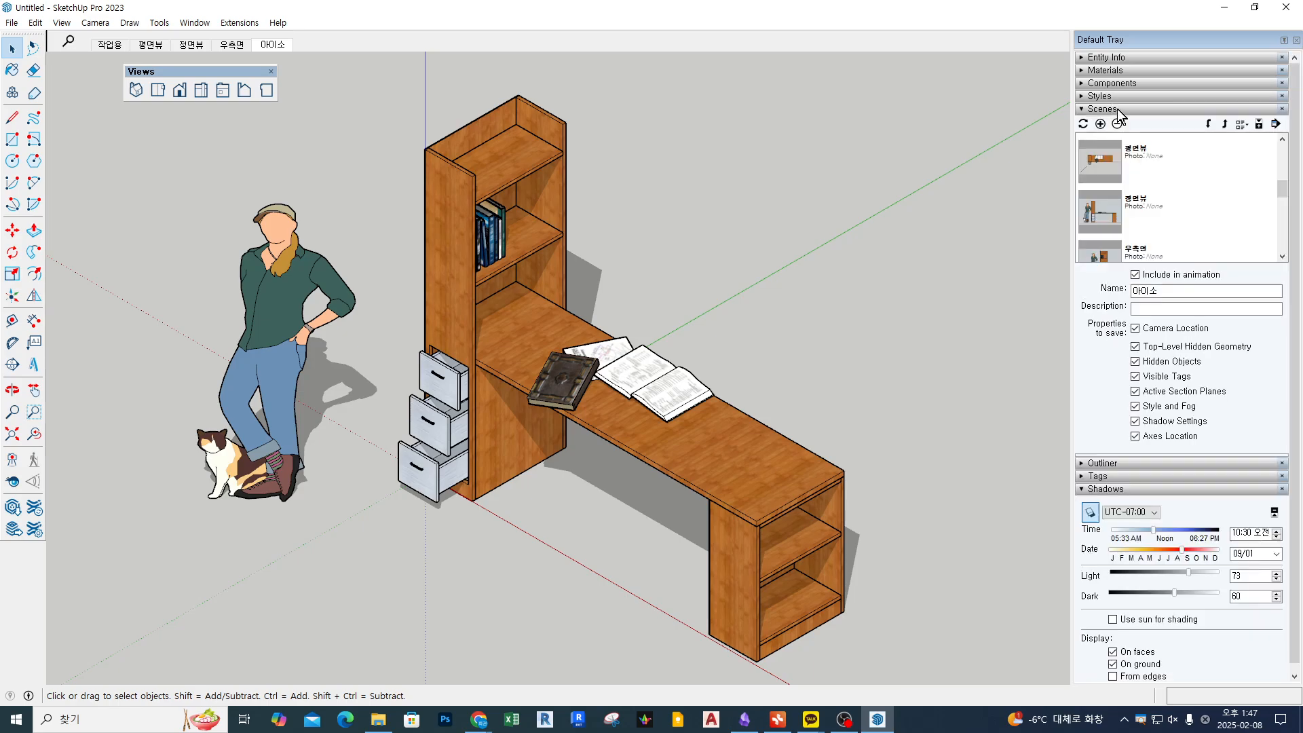
pyautogui.scroll(-3, 1216, 208)
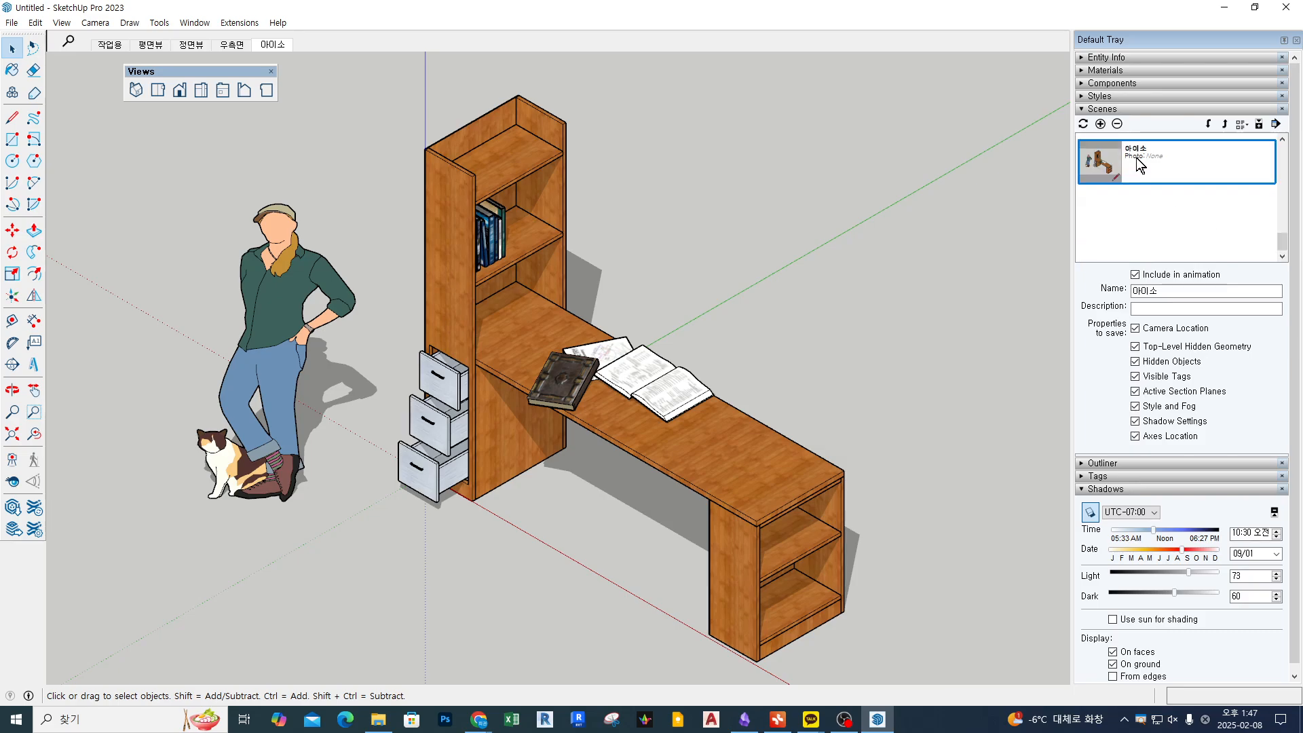
pyautogui.click(1083, 125)
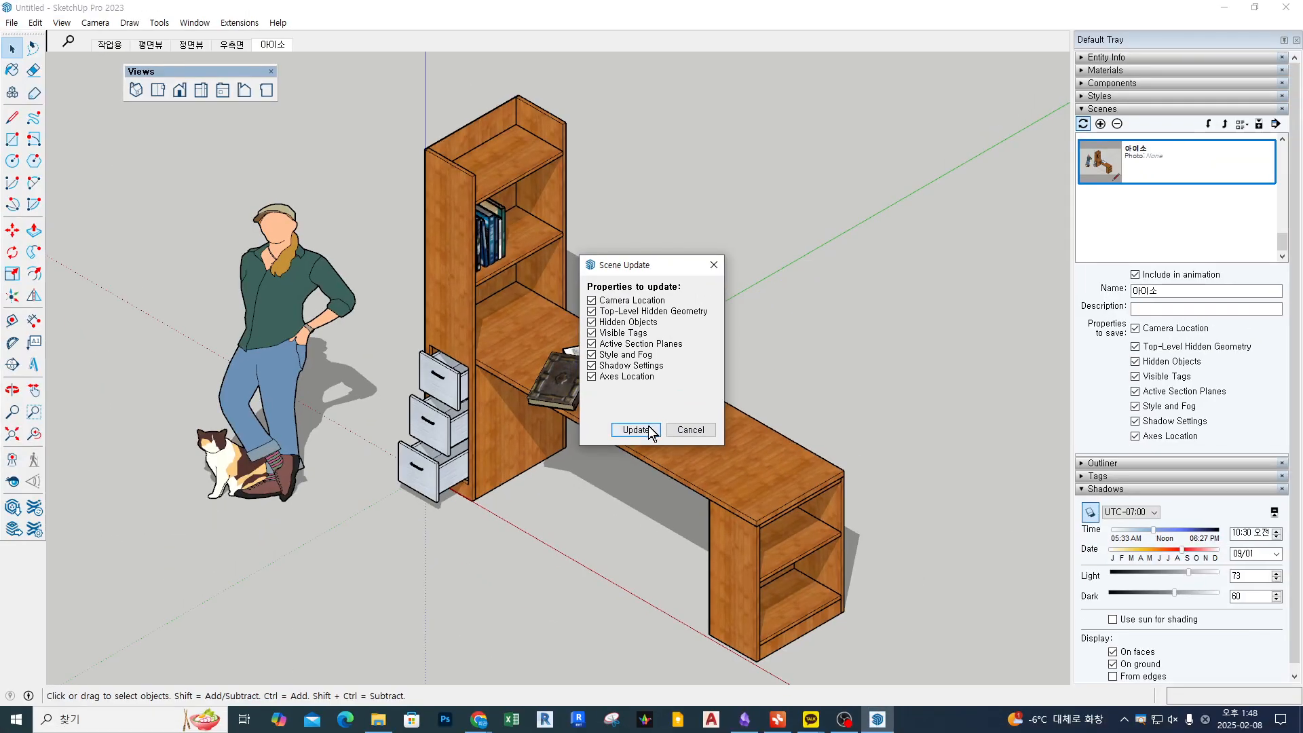
pyautogui.click(649, 428)
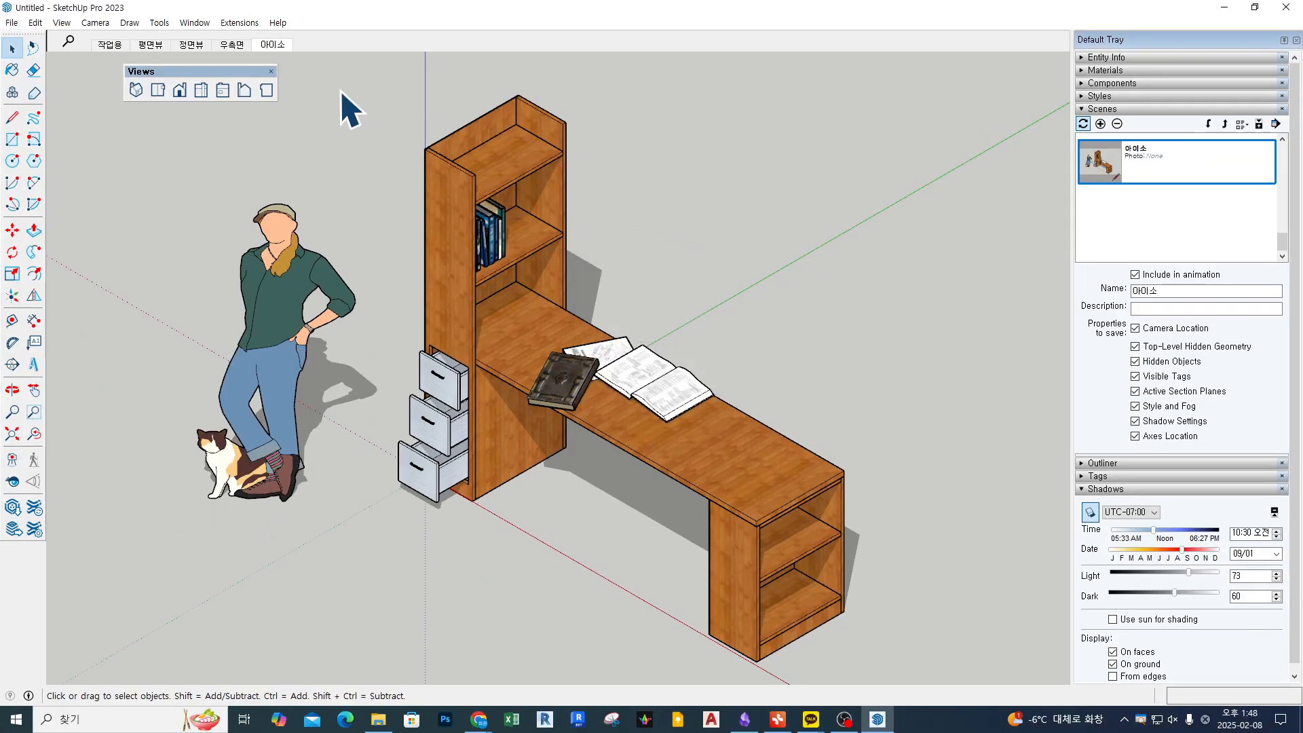
# Step: Compare the shadows saved in the 작업용, 평면뷰 and 아이소 scenes, and return to 평면뷰
pyautogui.click(109, 44)
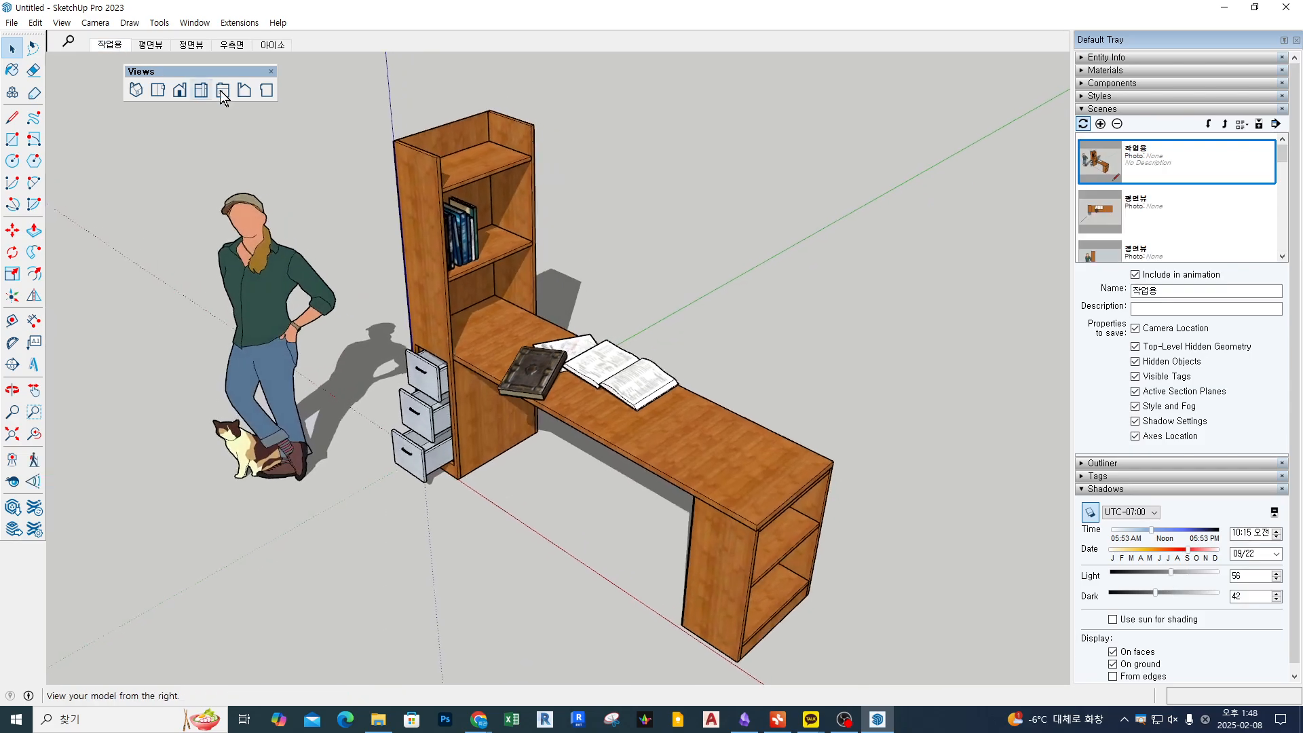
pyautogui.click(150, 45)
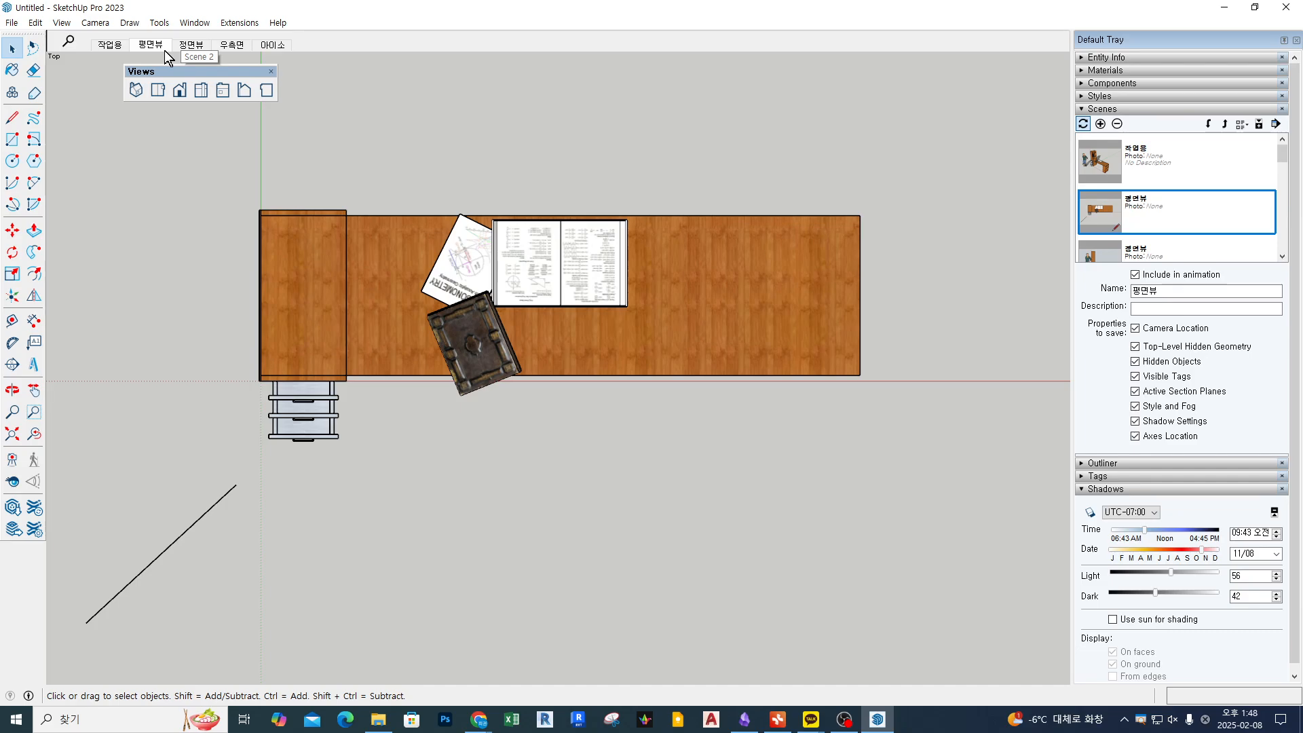
pyautogui.click(270, 44)
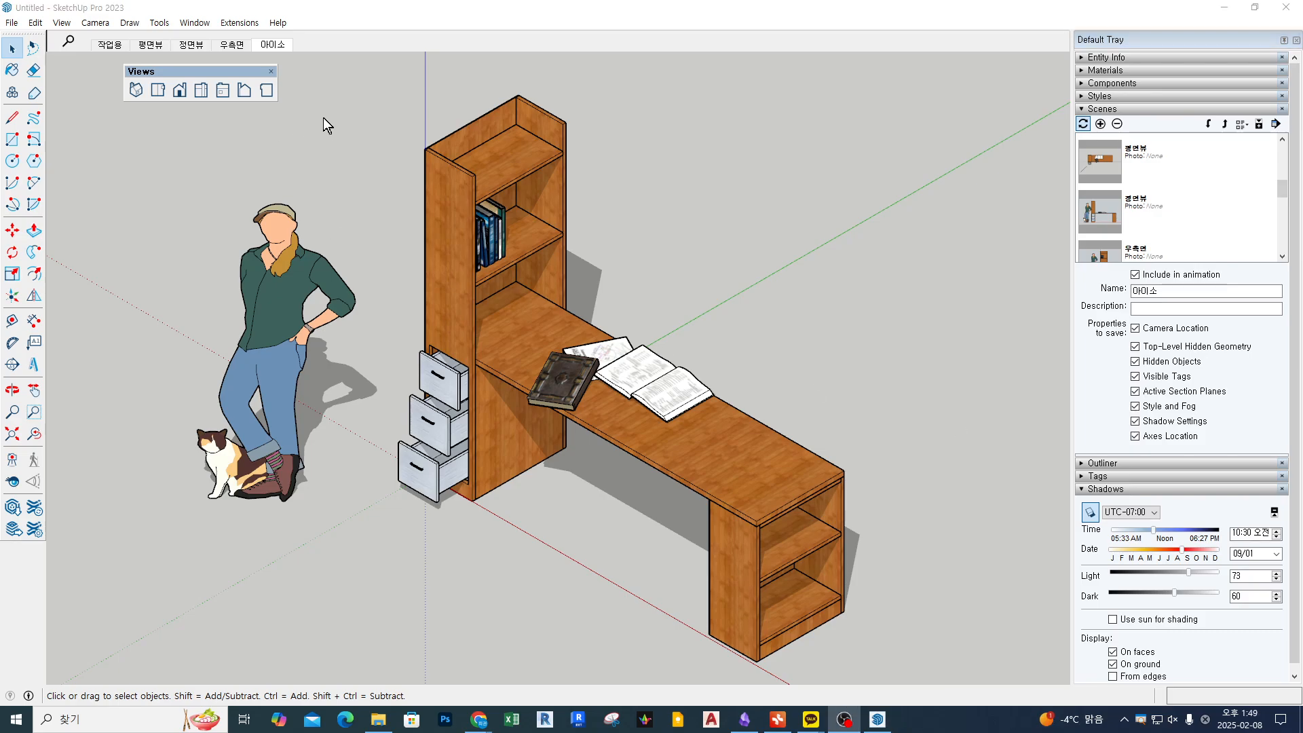
pyautogui.click(150, 45)
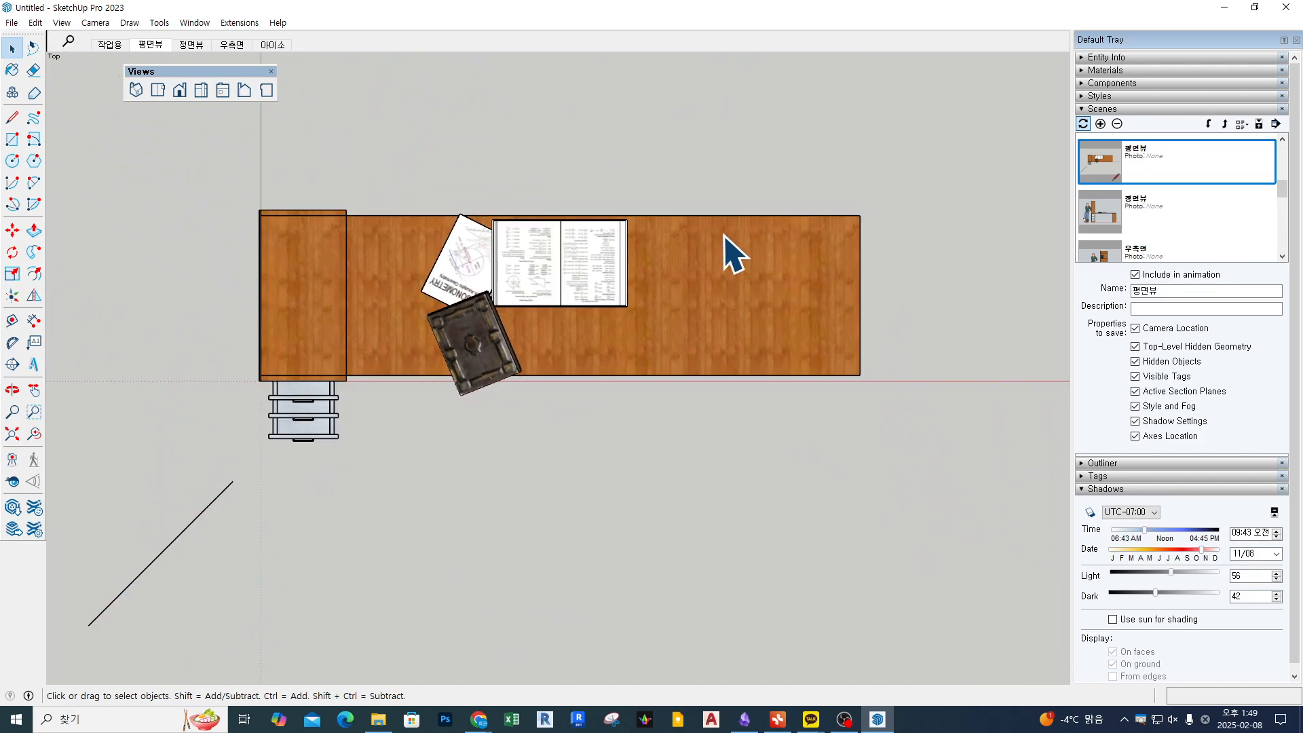
pyautogui.click(34, 320)
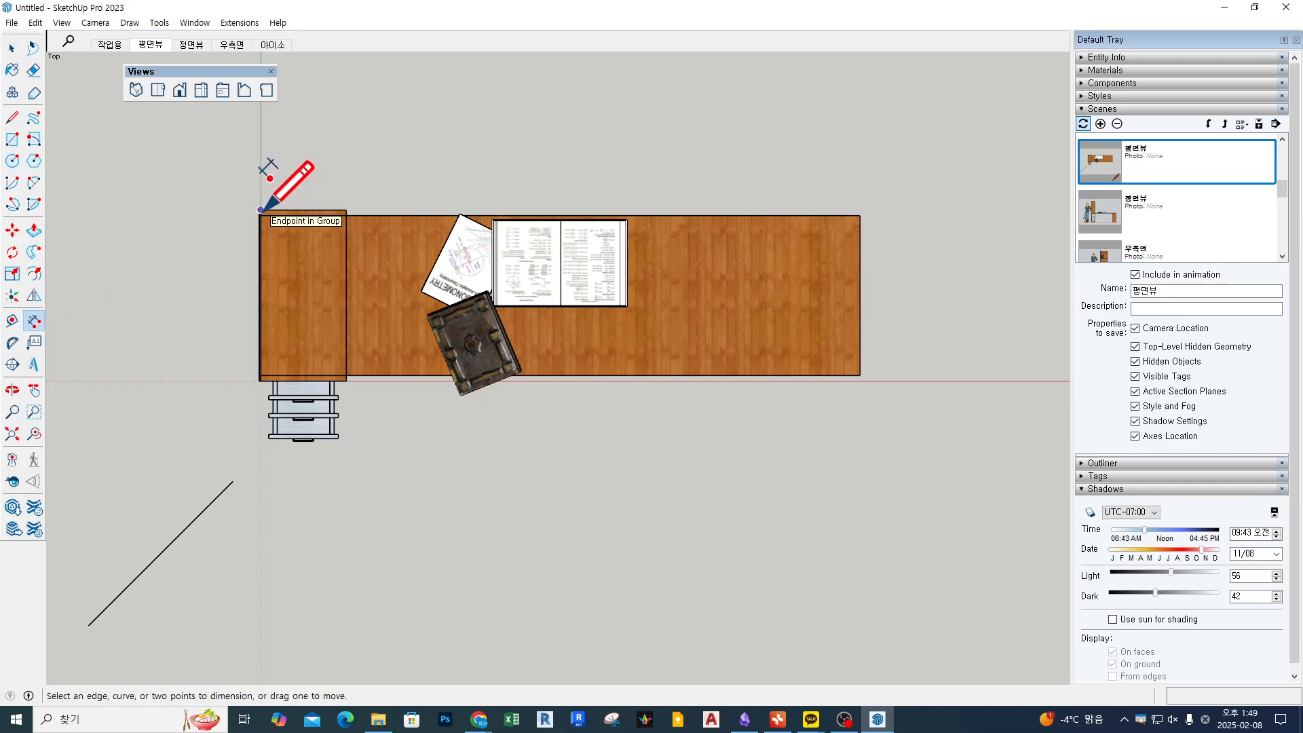
pyautogui.click(261, 210)
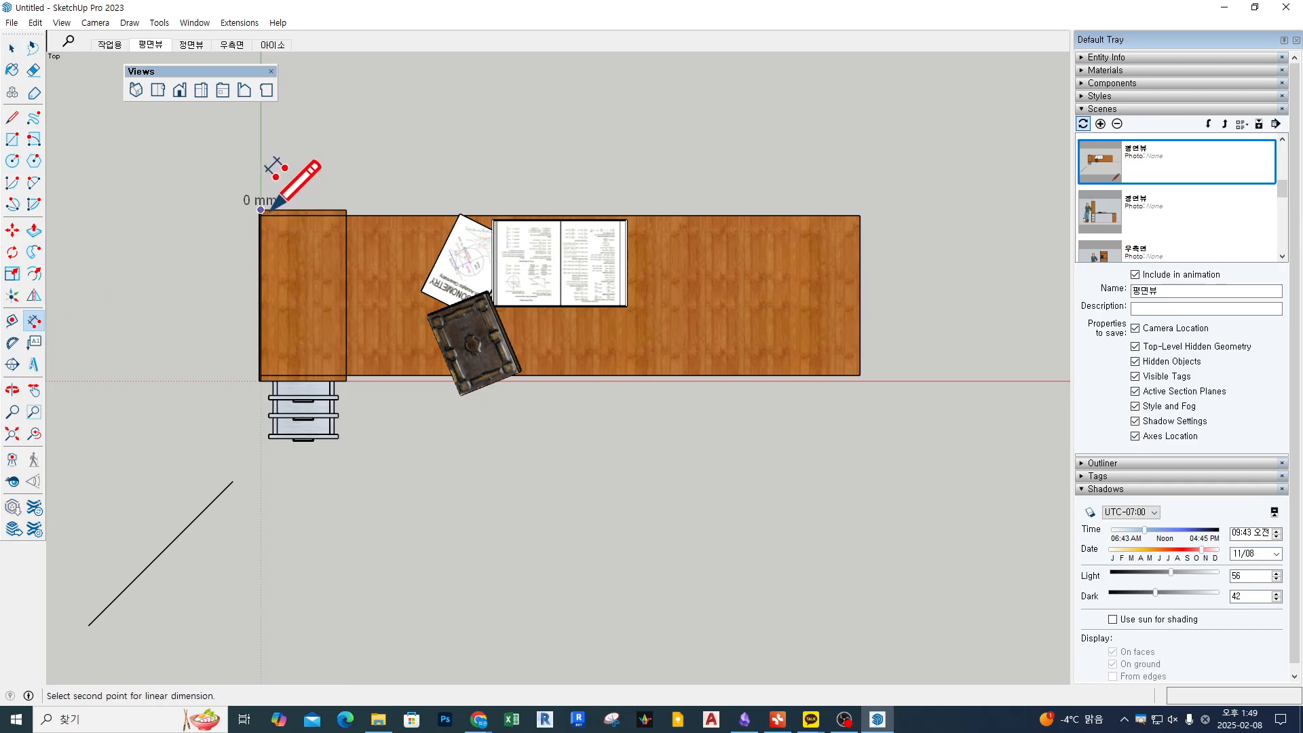
pyautogui.click(859, 214)
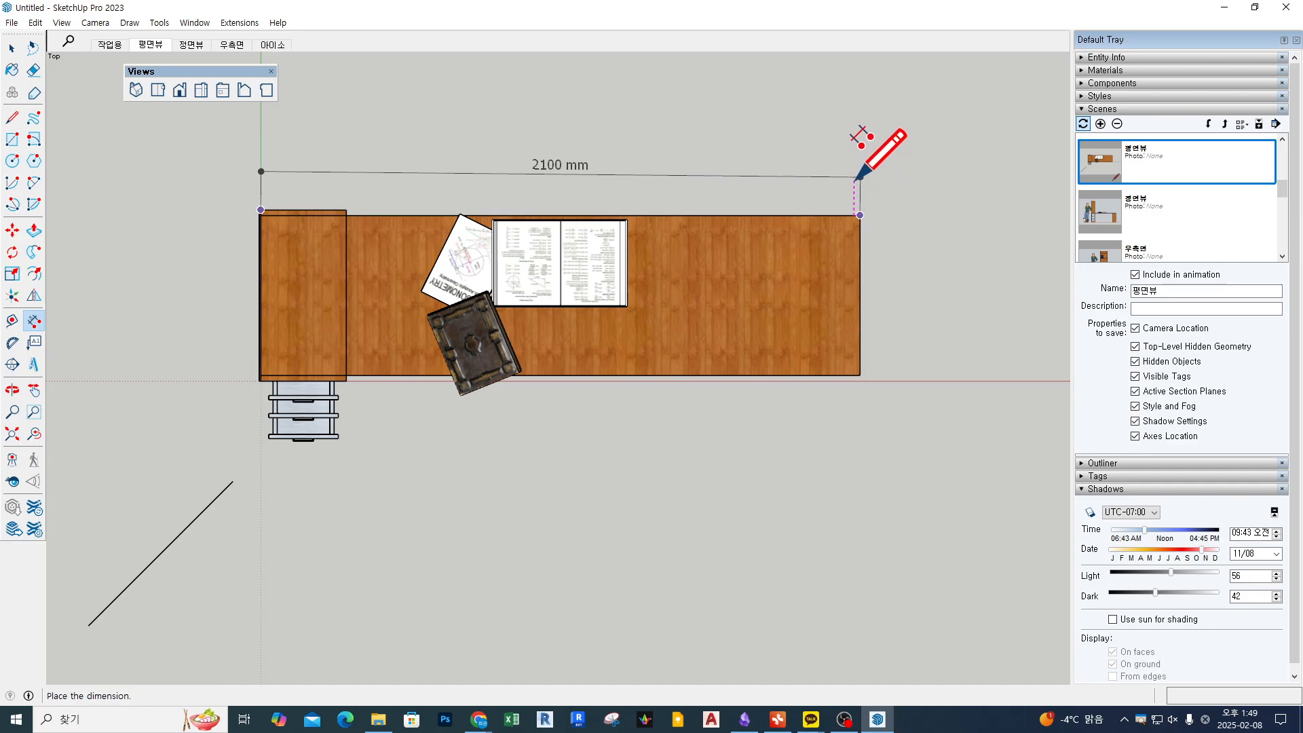
pyautogui.press('Escape')
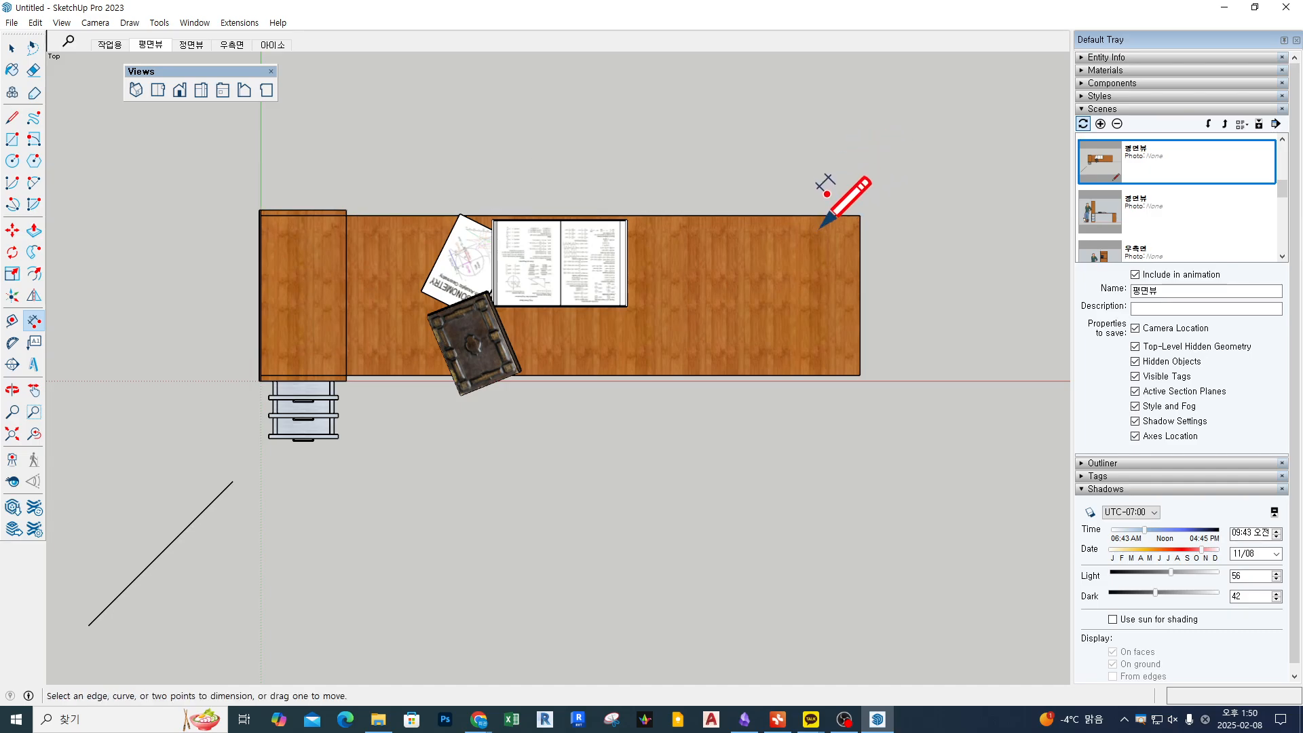
pyautogui.moveTo(689, 357); pyautogui.dragTo(524, 139, button='middle')
pyautogui.scroll(-2, 543, 262)
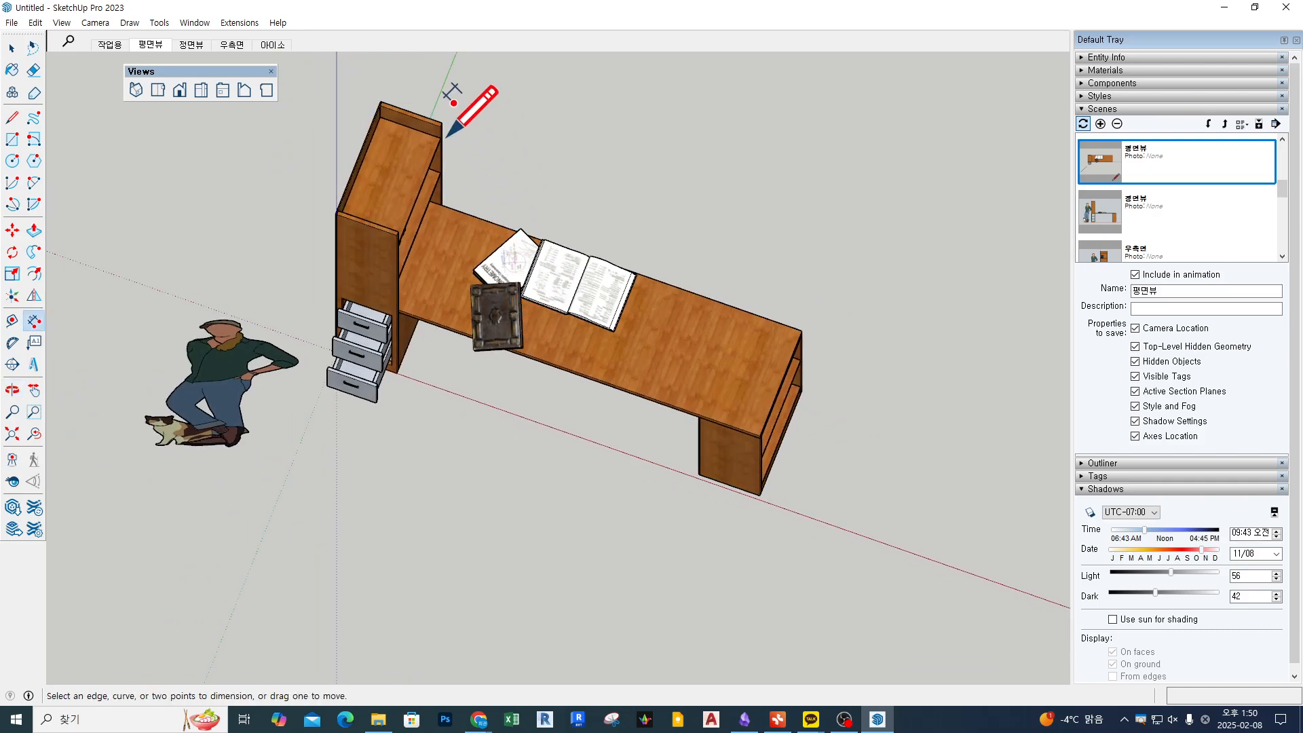
pyautogui.click(382, 101)
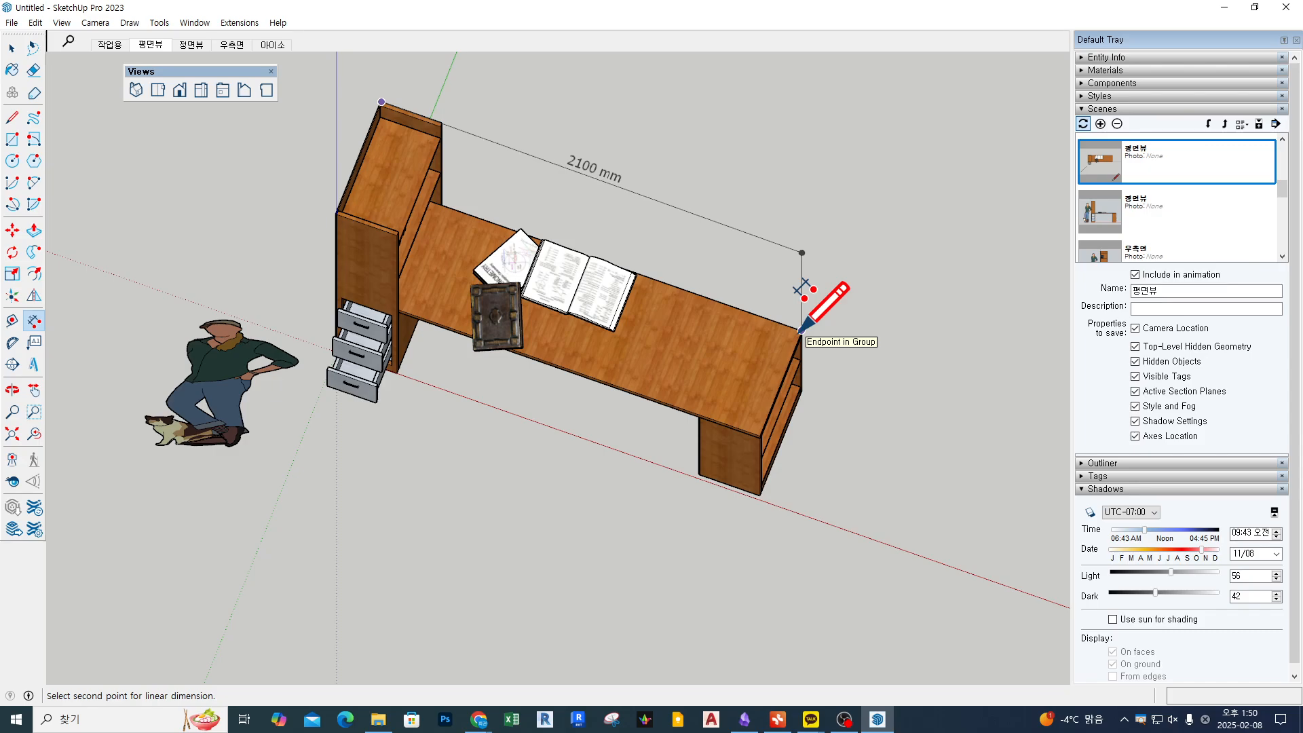
pyautogui.press('Escape')
pyautogui.click(152, 46)
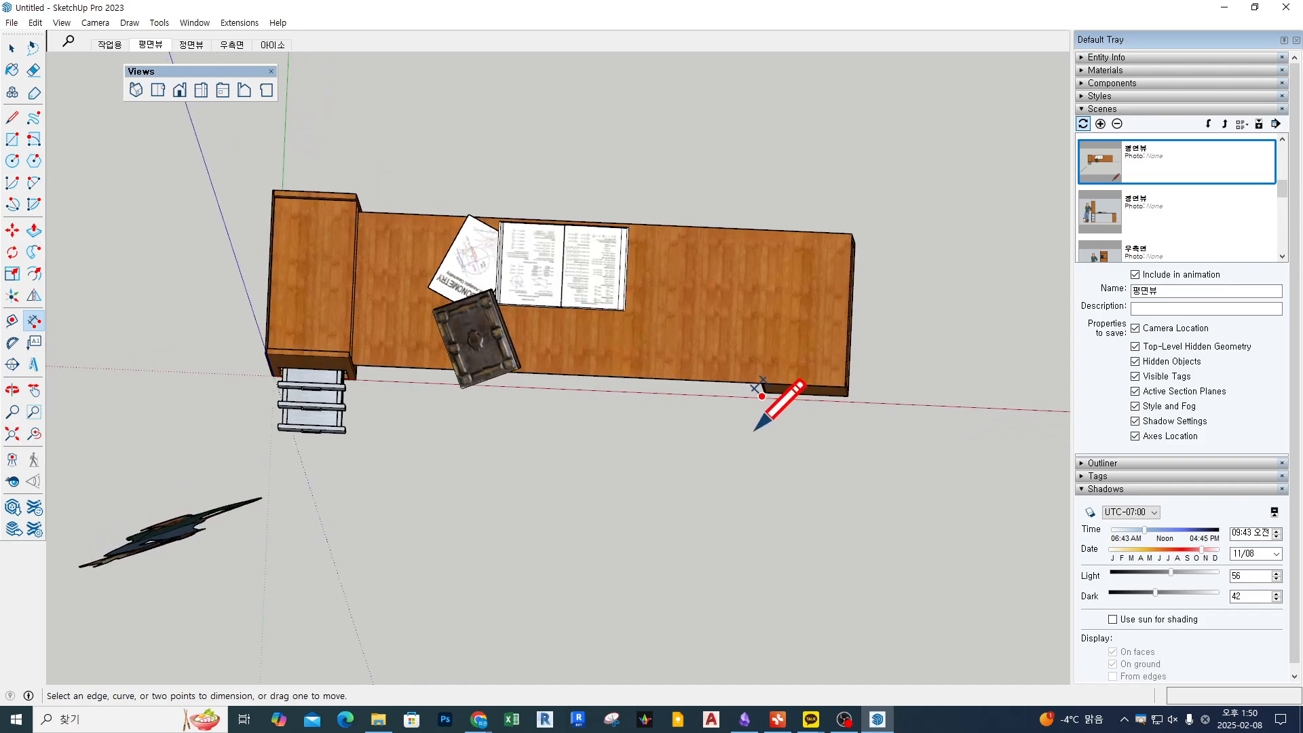
# Step: Dimension the overall back length at floor level, from the bookshelf's outer corner to the far corner of the open-shelf end
pyautogui.moveTo(795, 442); pyautogui.dragTo(484, 227, button='middle')
pyautogui.scroll(-5, 762, 364)
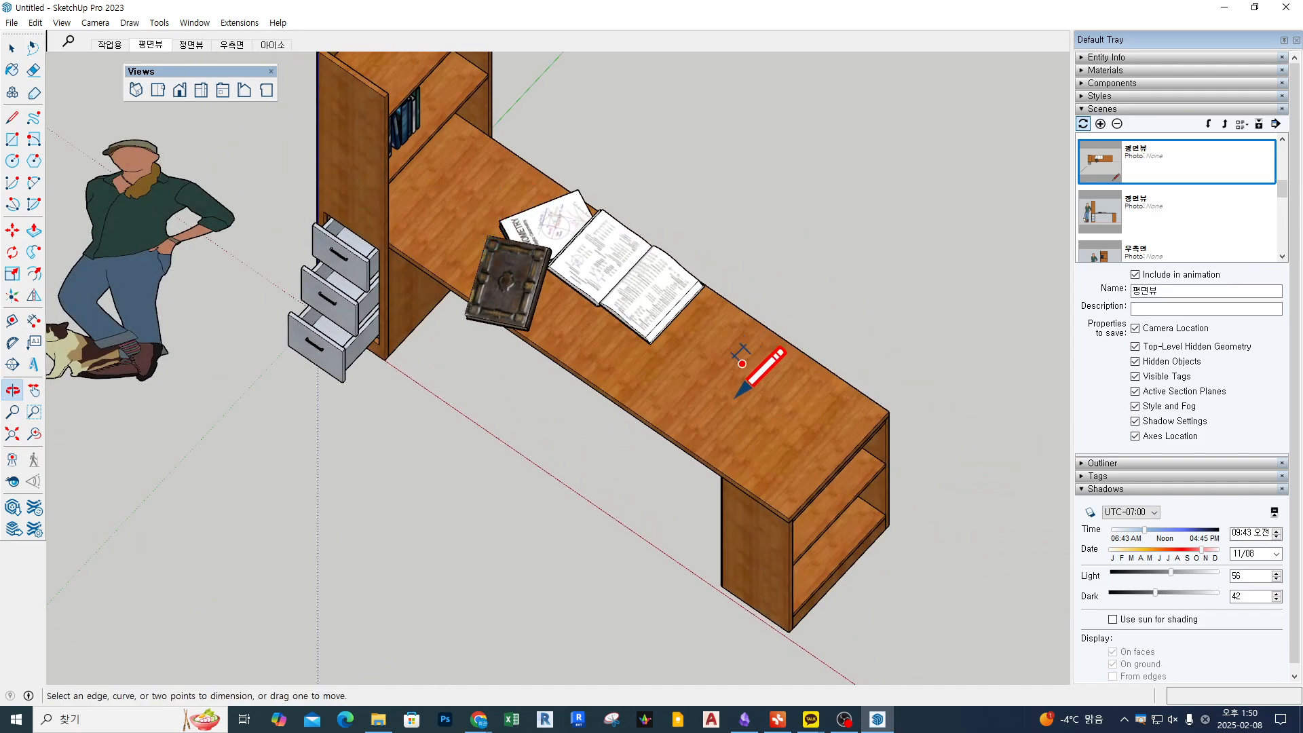
pyautogui.moveTo(803, 430); pyautogui.dragTo(722, 392, button='middle')
pyautogui.scroll(10, 740, 328)
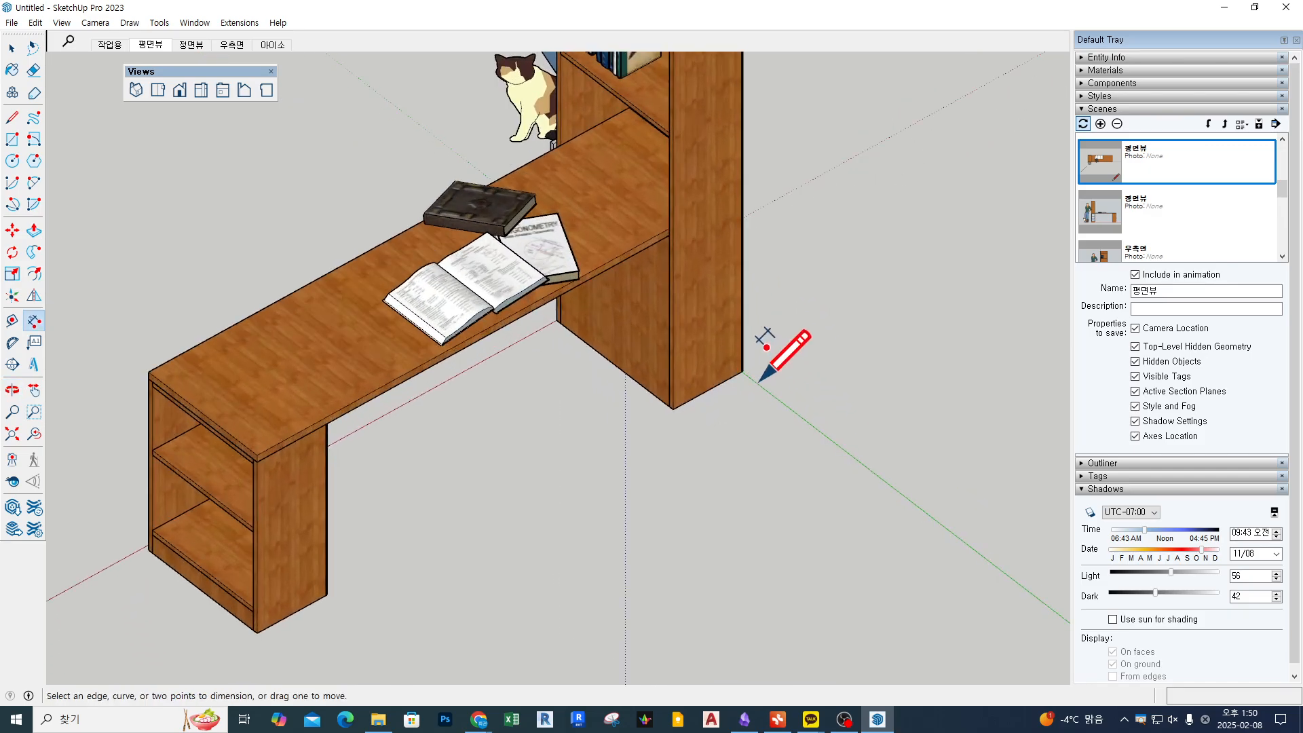
pyautogui.scroll(2, 735, 373)
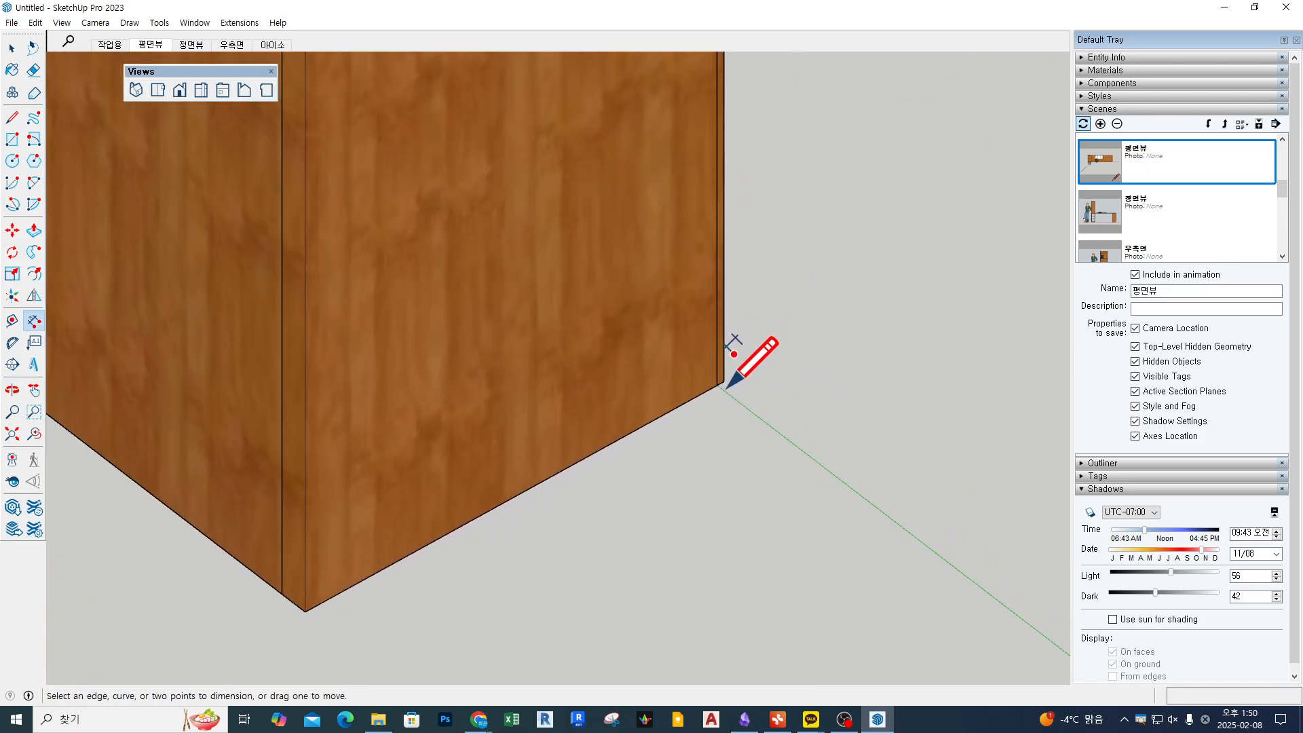
pyautogui.click(719, 383)
pyautogui.scroll(-6, 732, 377)
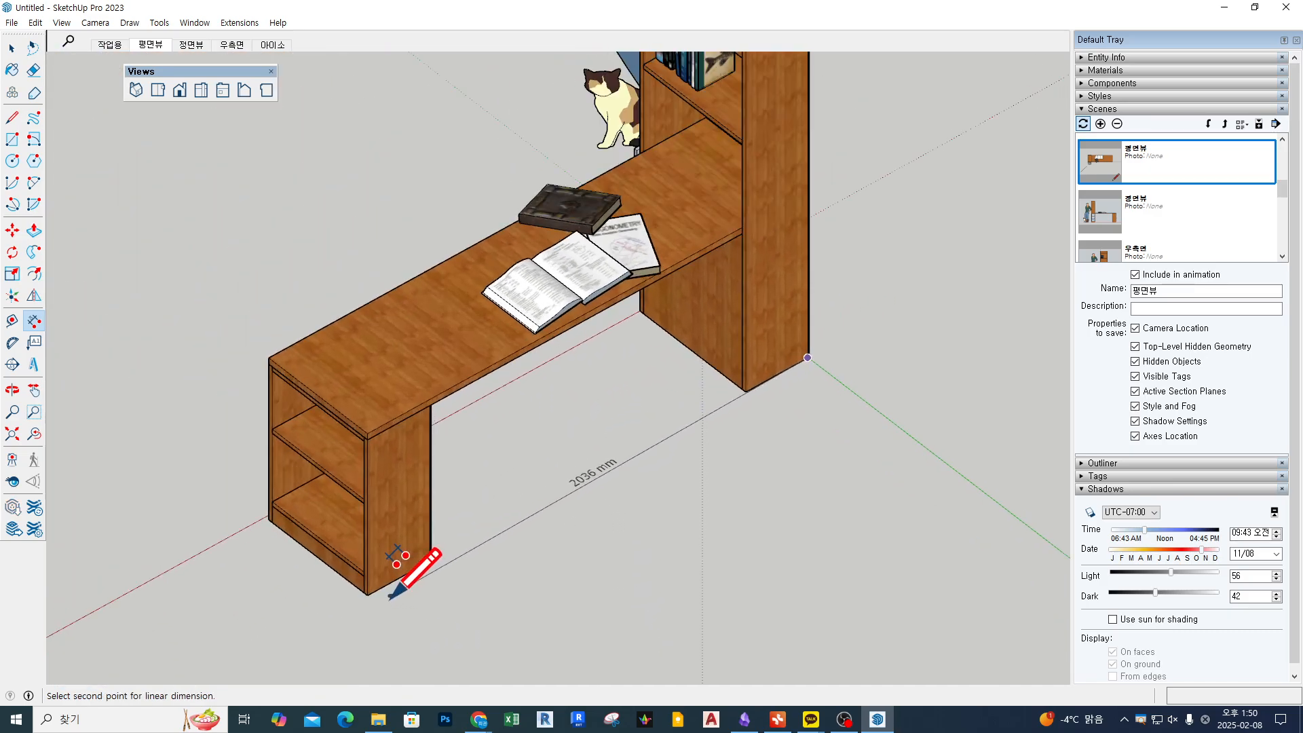
pyautogui.click(367, 595)
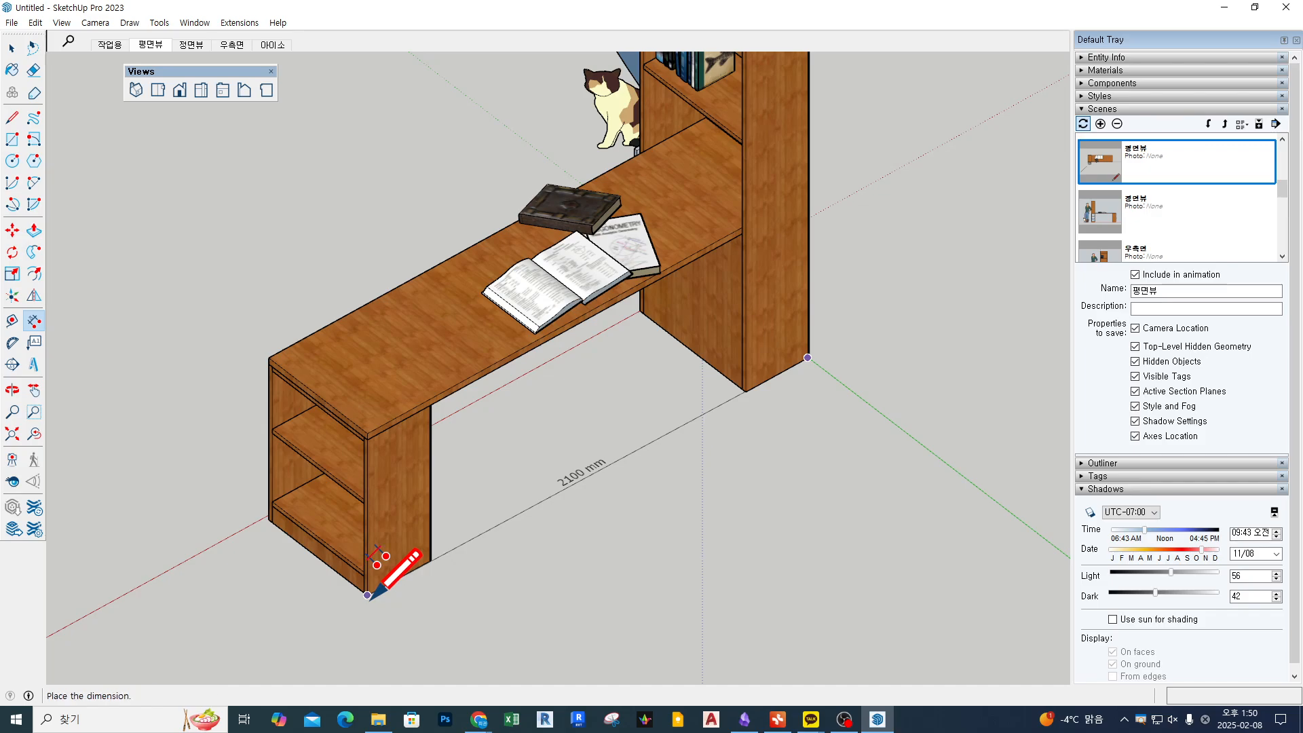
pyautogui.click(424, 606)
# Step: Dimension the depth of the open-shelf end at floor level, place it just outside that end, and return to the 평면뷰 scene
pyautogui.scroll(3, 275, 408)
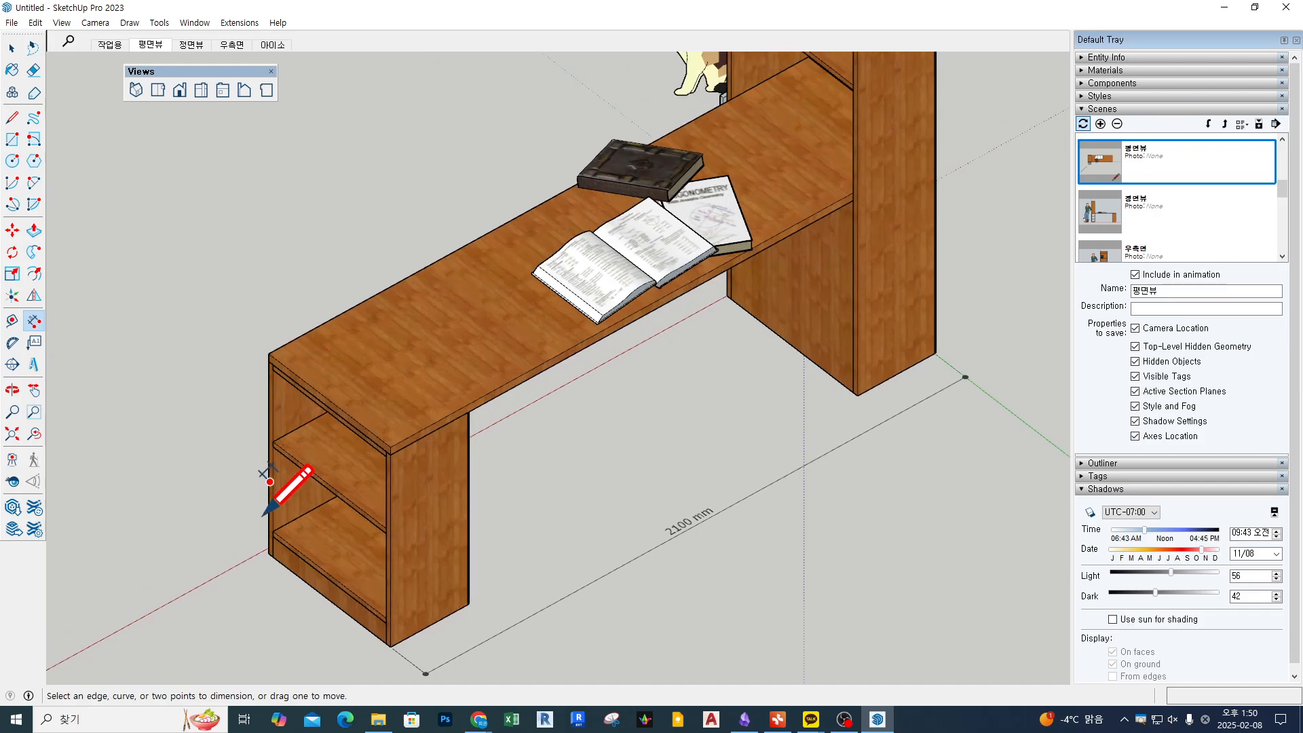
pyautogui.click(273, 556)
pyautogui.scroll(-3, 434, 642)
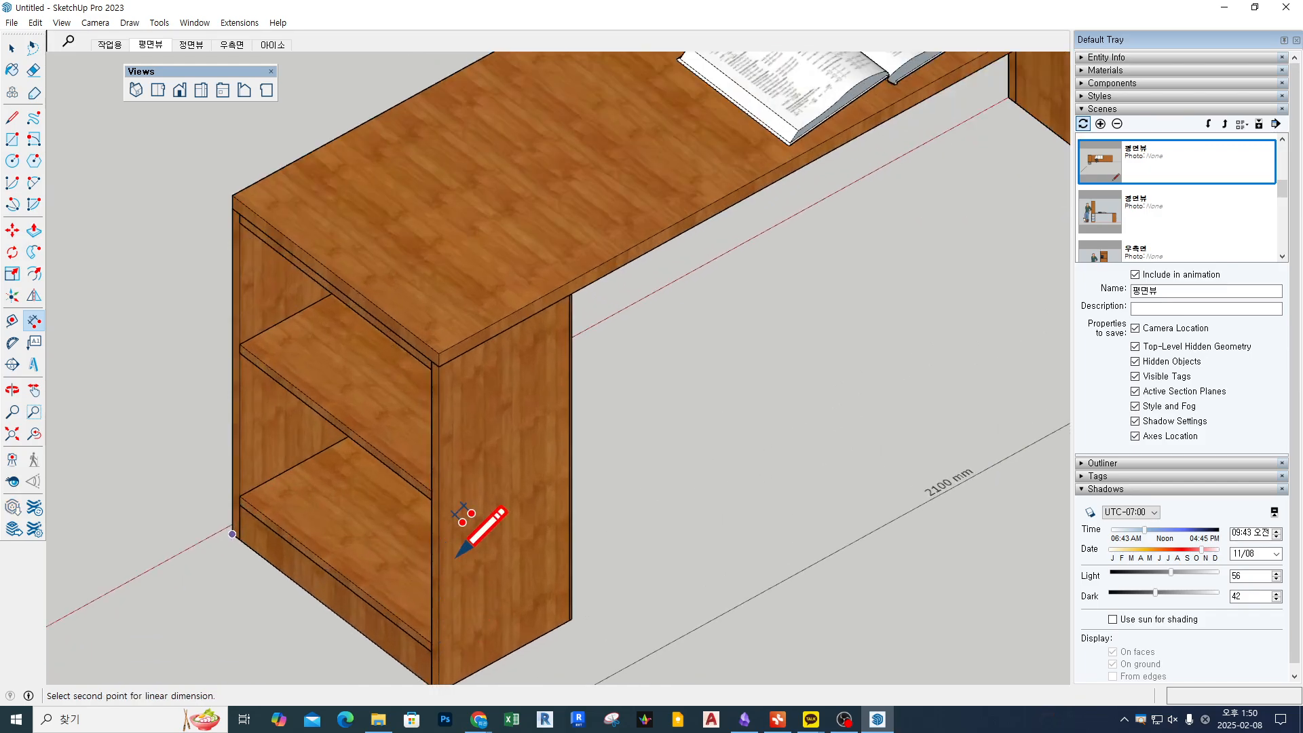
pyautogui.click(459, 616)
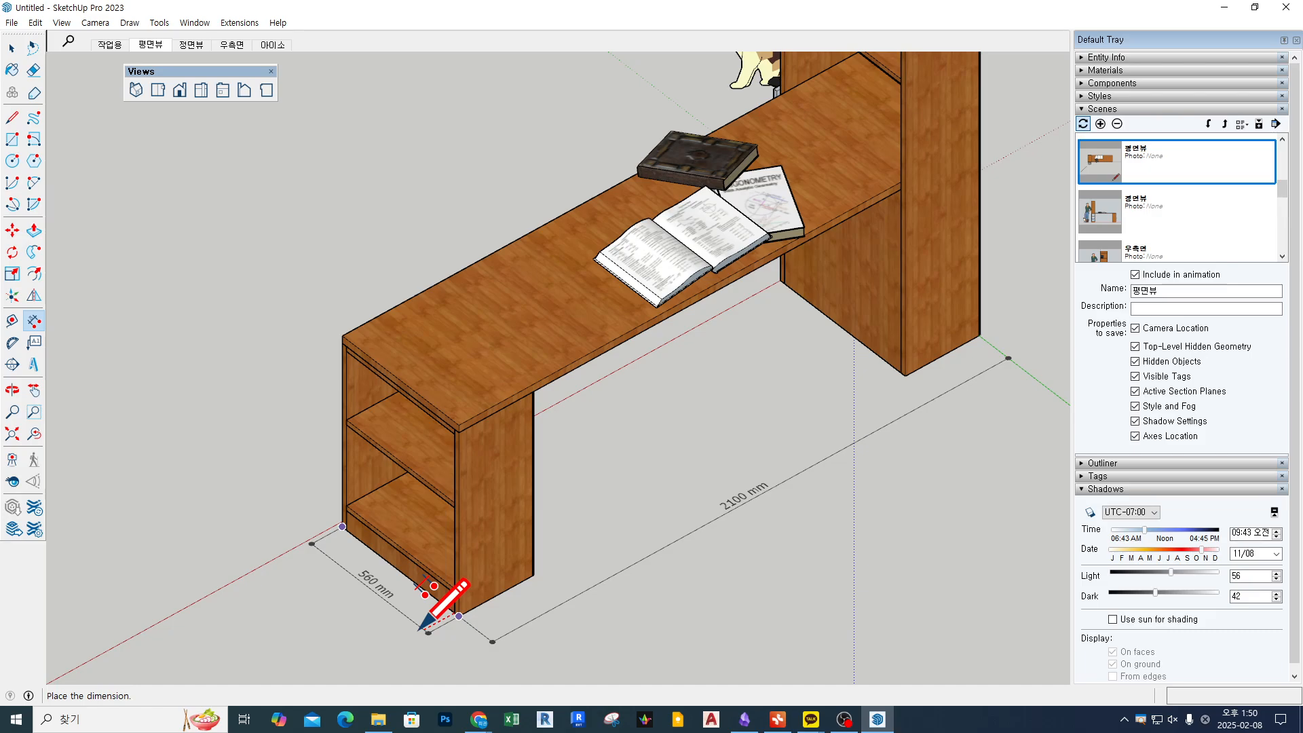
pyautogui.click(432, 624)
pyautogui.scroll(-2, 633, 451)
pyautogui.moveTo(575, 413); pyautogui.dragTo(686, 434, button='middle')
pyautogui.click(150, 45)
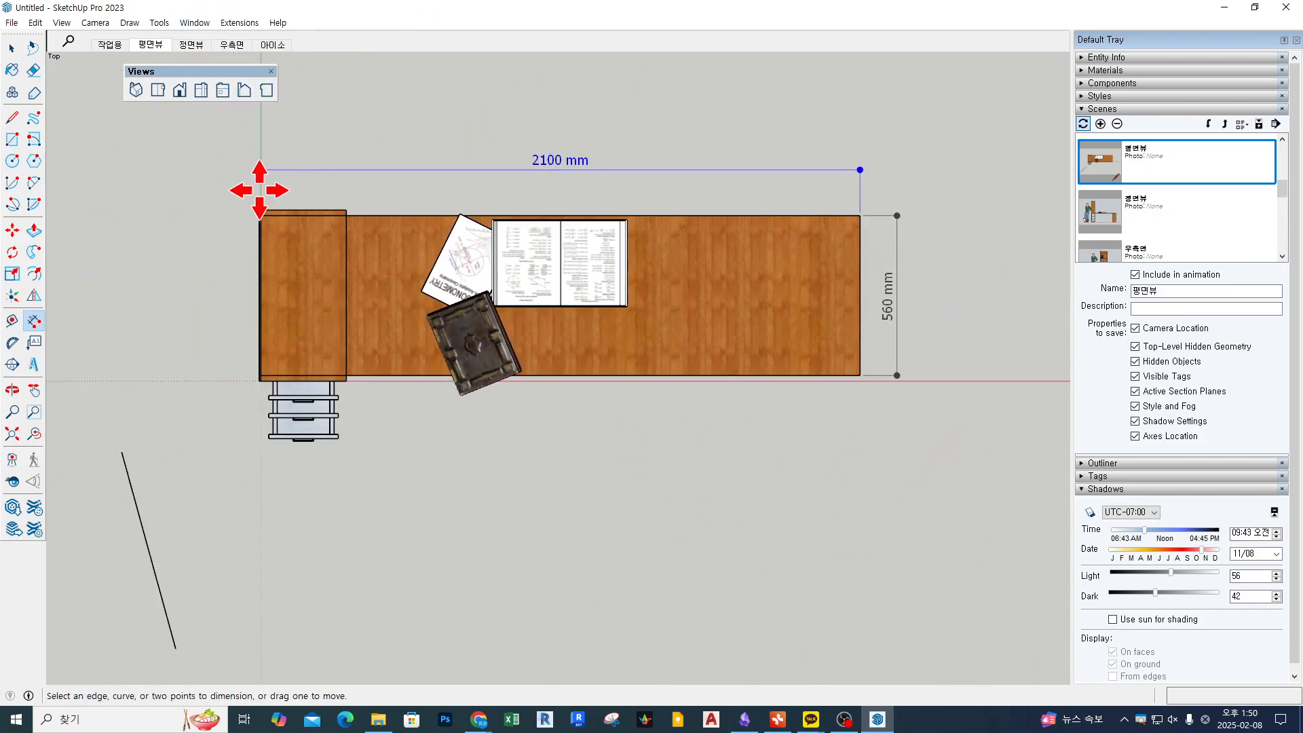
# Step: Dimension the bookshelf's width along its back bottom edge, placing it between the bookshelf and the overall length dimension
pyautogui.scroll(2, 259, 188)
pyautogui.moveTo(518, 165); pyautogui.dragTo(787, 489, button='middle')
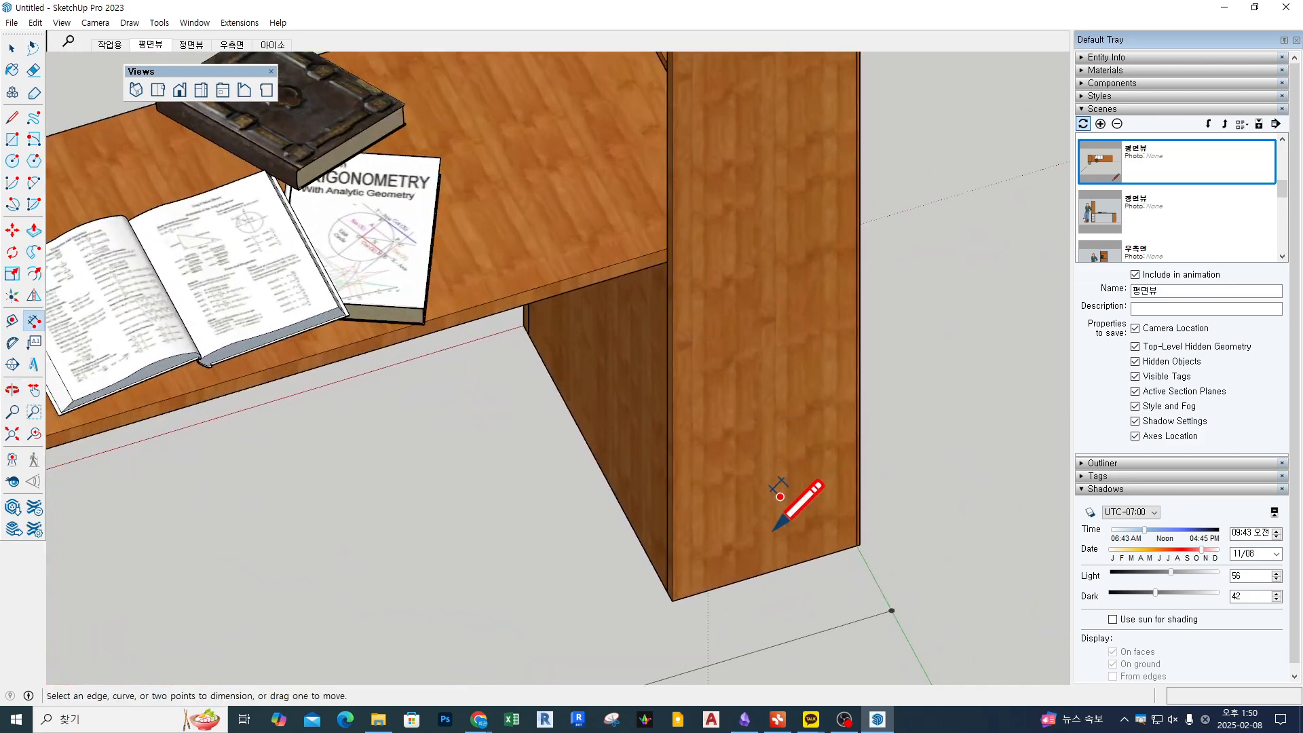
pyautogui.click(673, 600)
pyautogui.scroll(2, 841, 550)
pyautogui.click(858, 545)
pyautogui.scroll(-3, 867, 541)
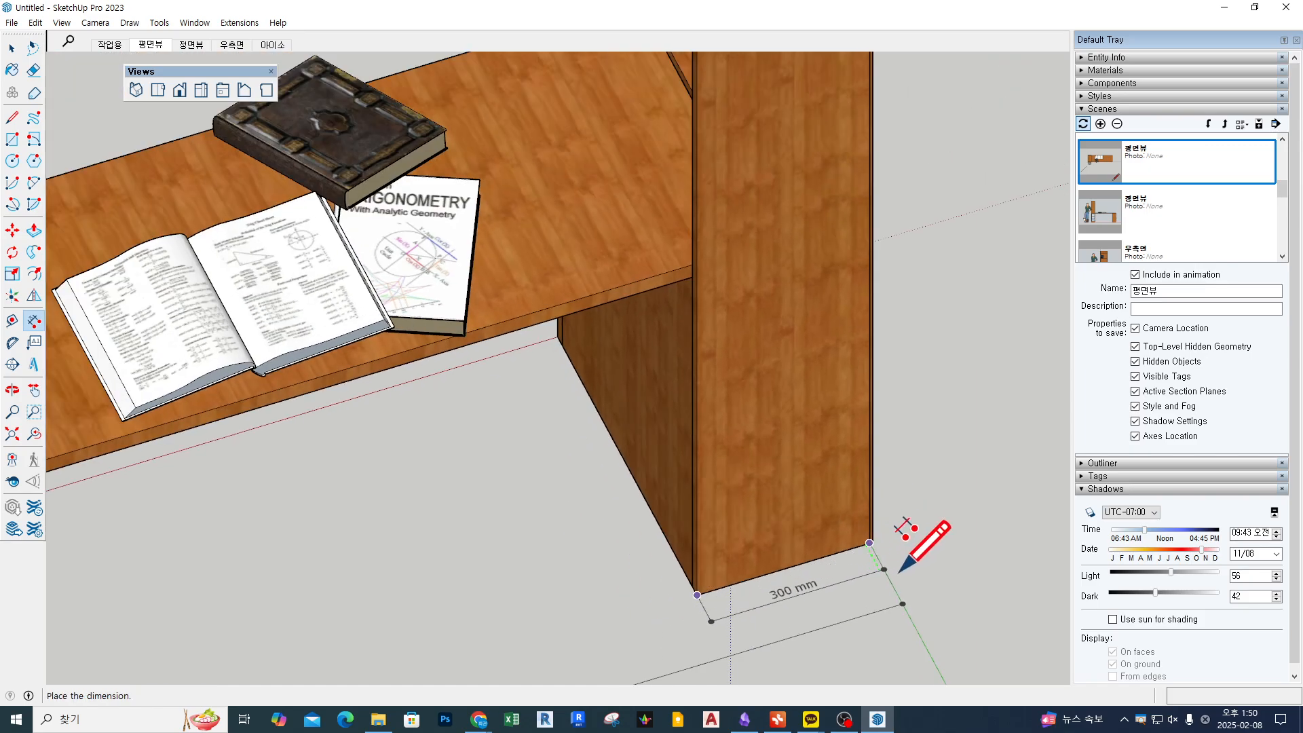
pyautogui.click(918, 543)
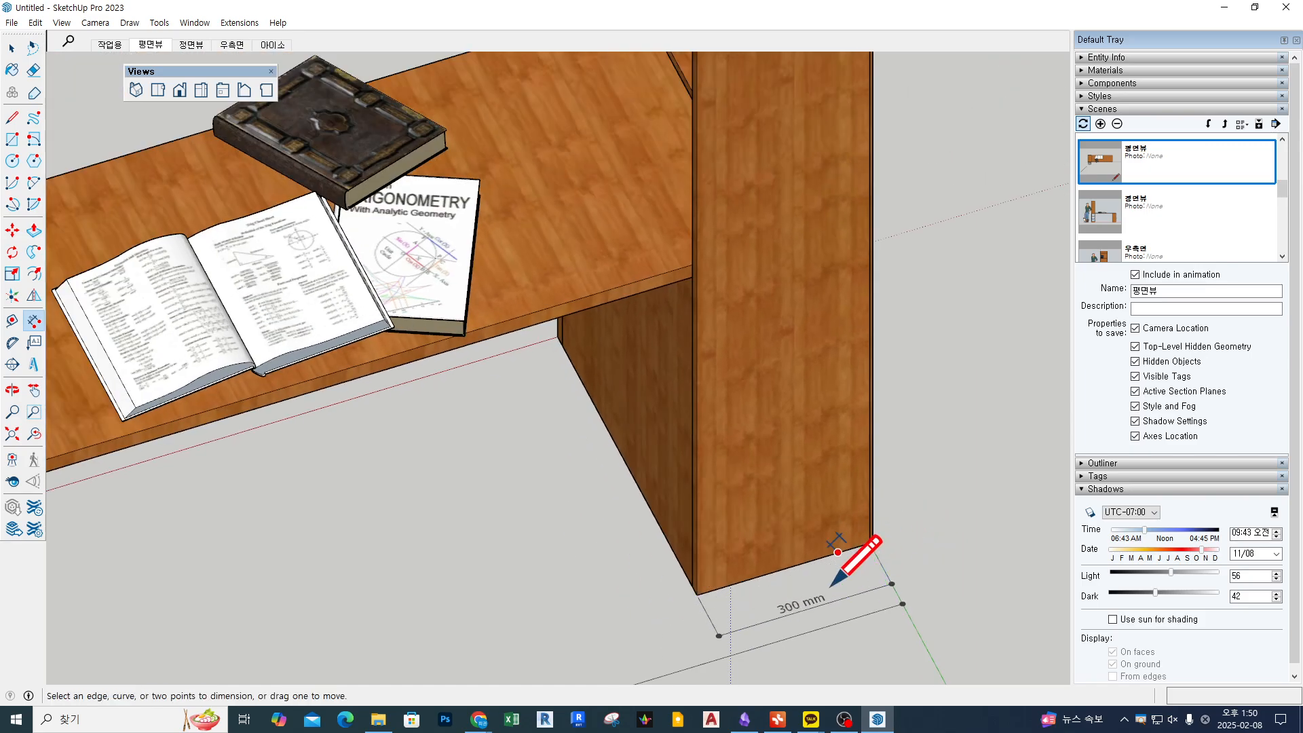
# Step: Dimension the back length from the bookshelf's inner corner to the desk's far corner, in line with the bookshelf width dimension
pyautogui.click(712, 564)
pyautogui.scroll(-4, 910, 387)
pyautogui.scroll(4, 488, 560)
pyautogui.scroll(1, 486, 561)
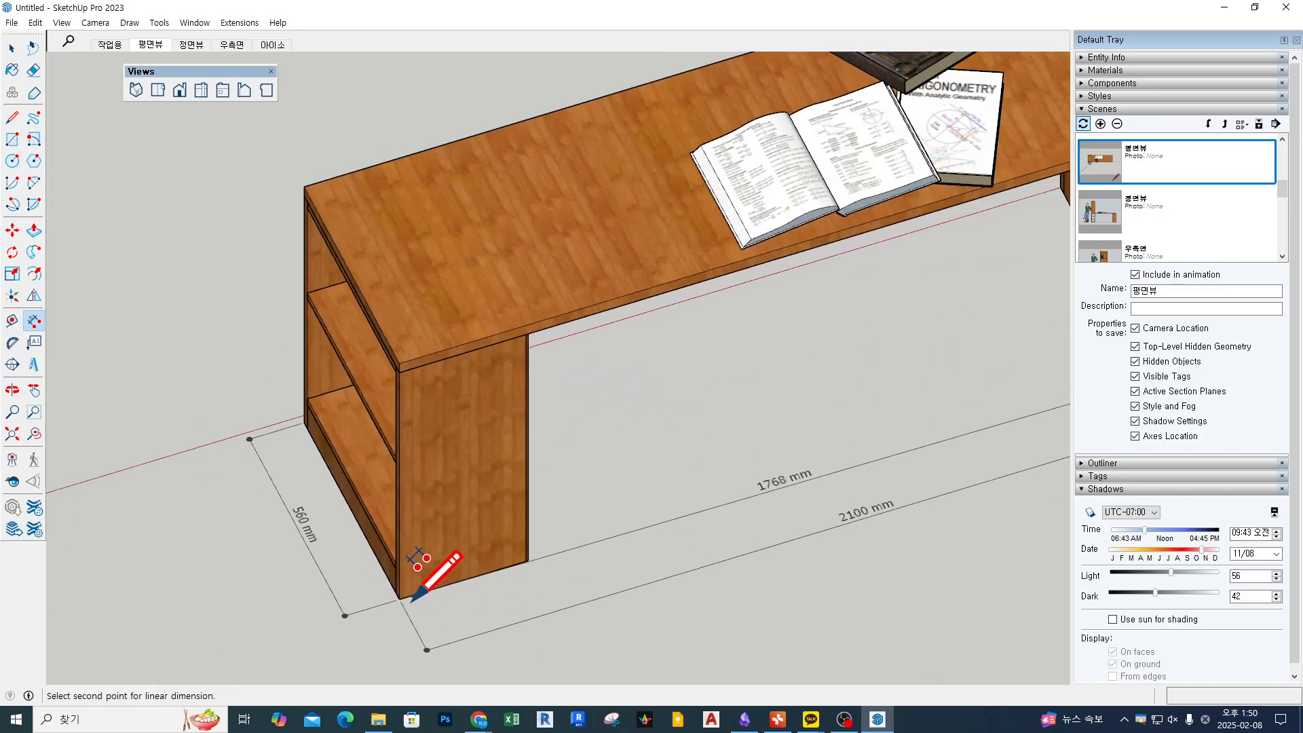
pyautogui.click(449, 578)
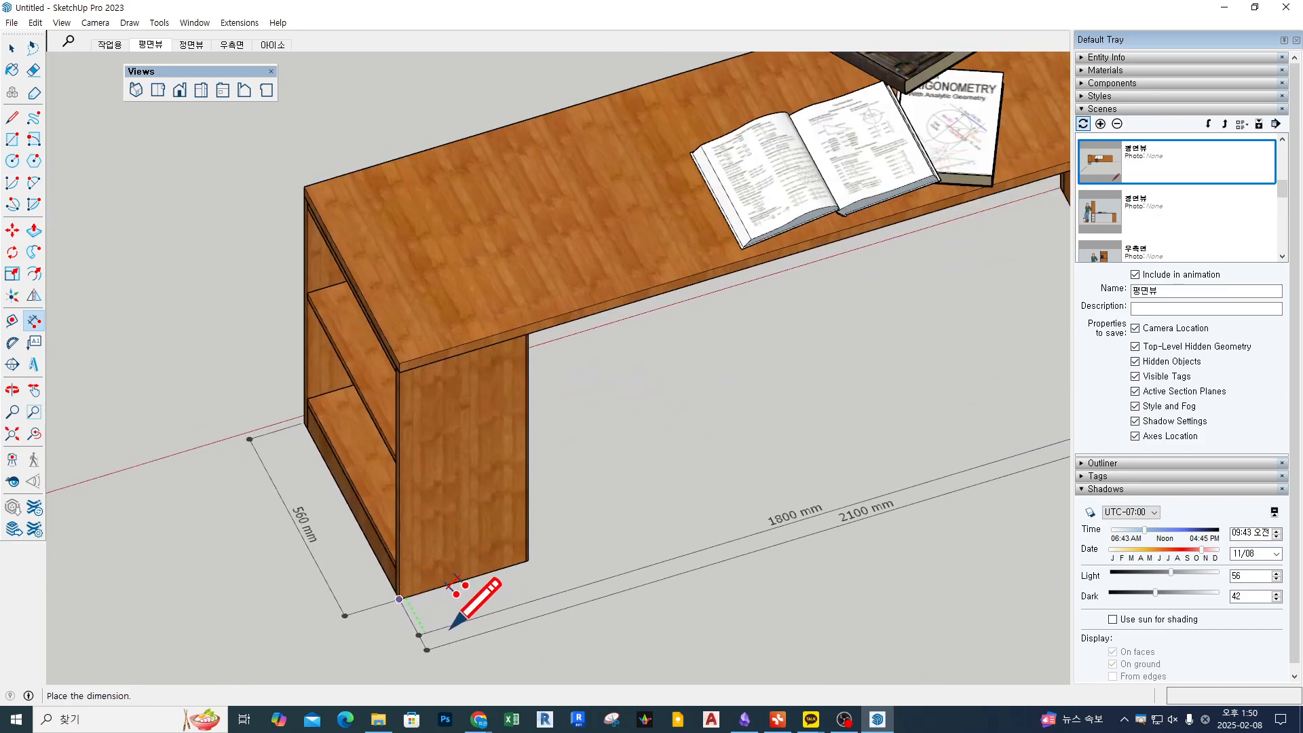
pyautogui.scroll(-2, 451, 624)
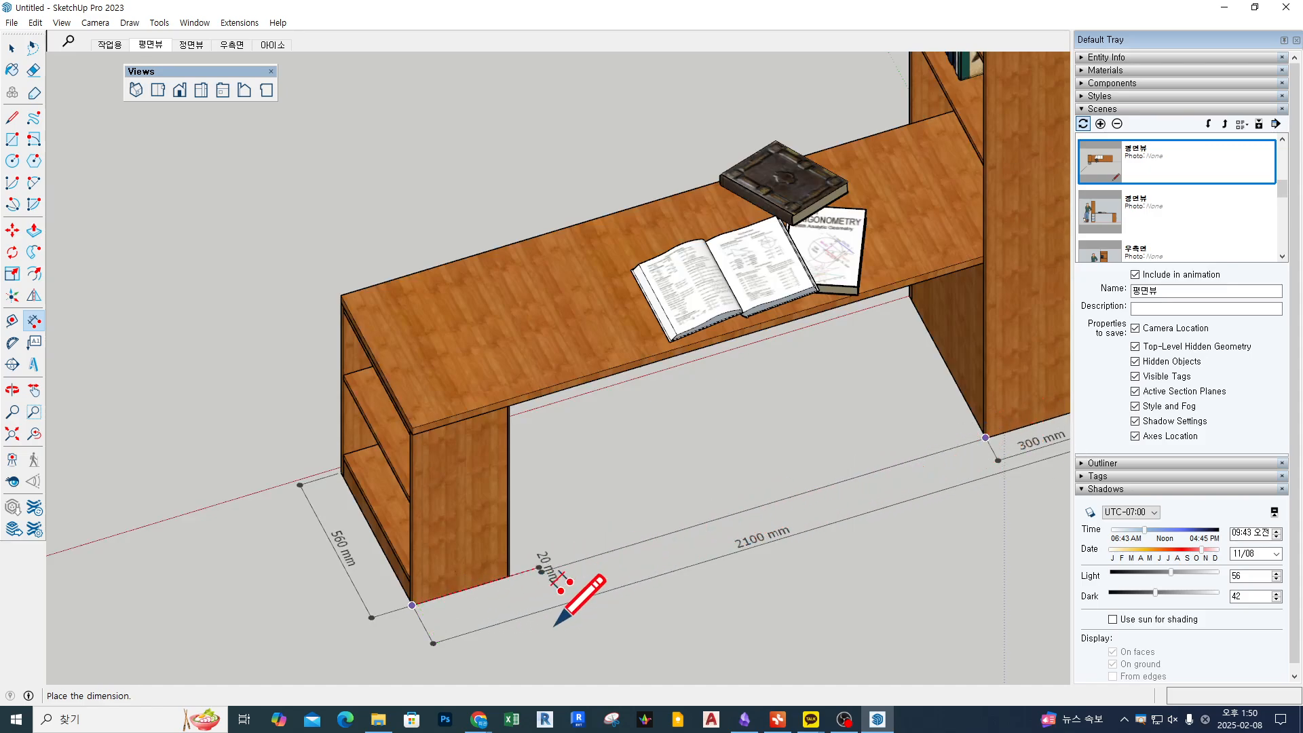
pyautogui.click(438, 630)
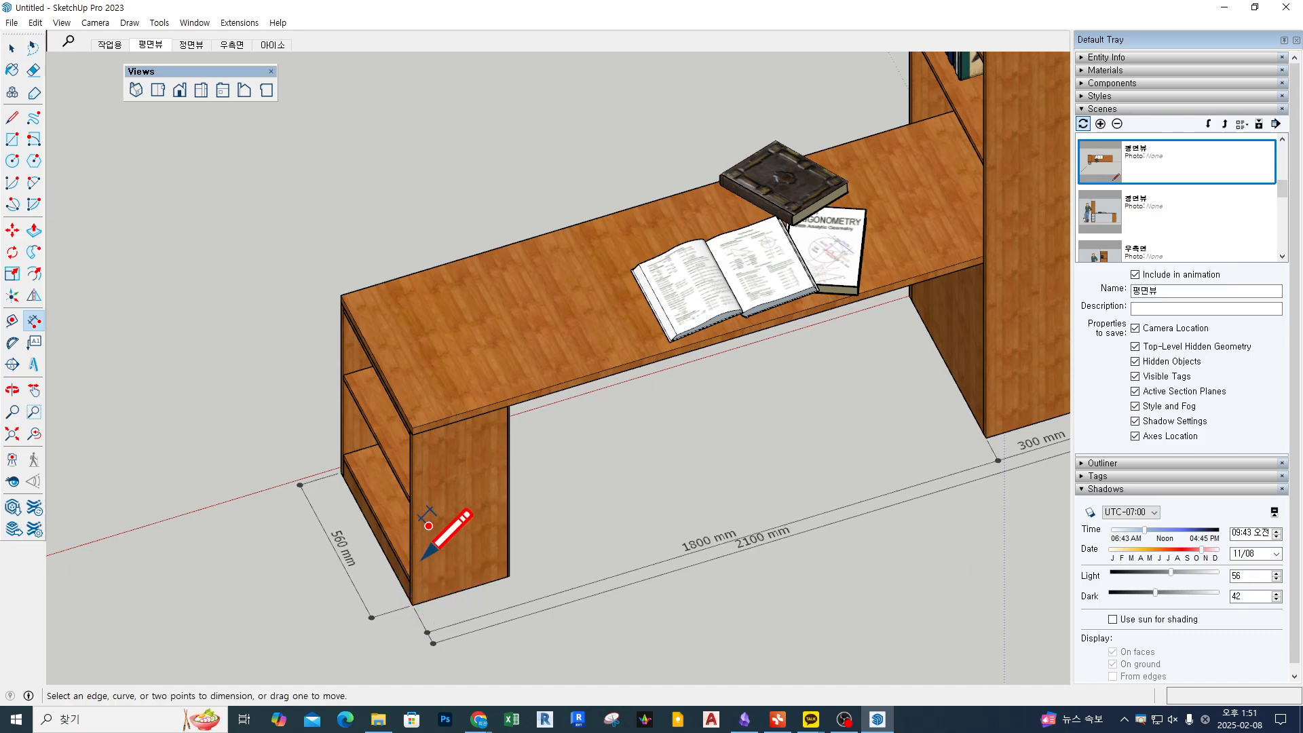
# Step: Move the overall length dimension about 94 mm farther out from the desk to separate it from the partial length dimensions
pyautogui.moveTo(434, 537); pyautogui.dragTo(808, 495, button='middle')
pyautogui.press('space')
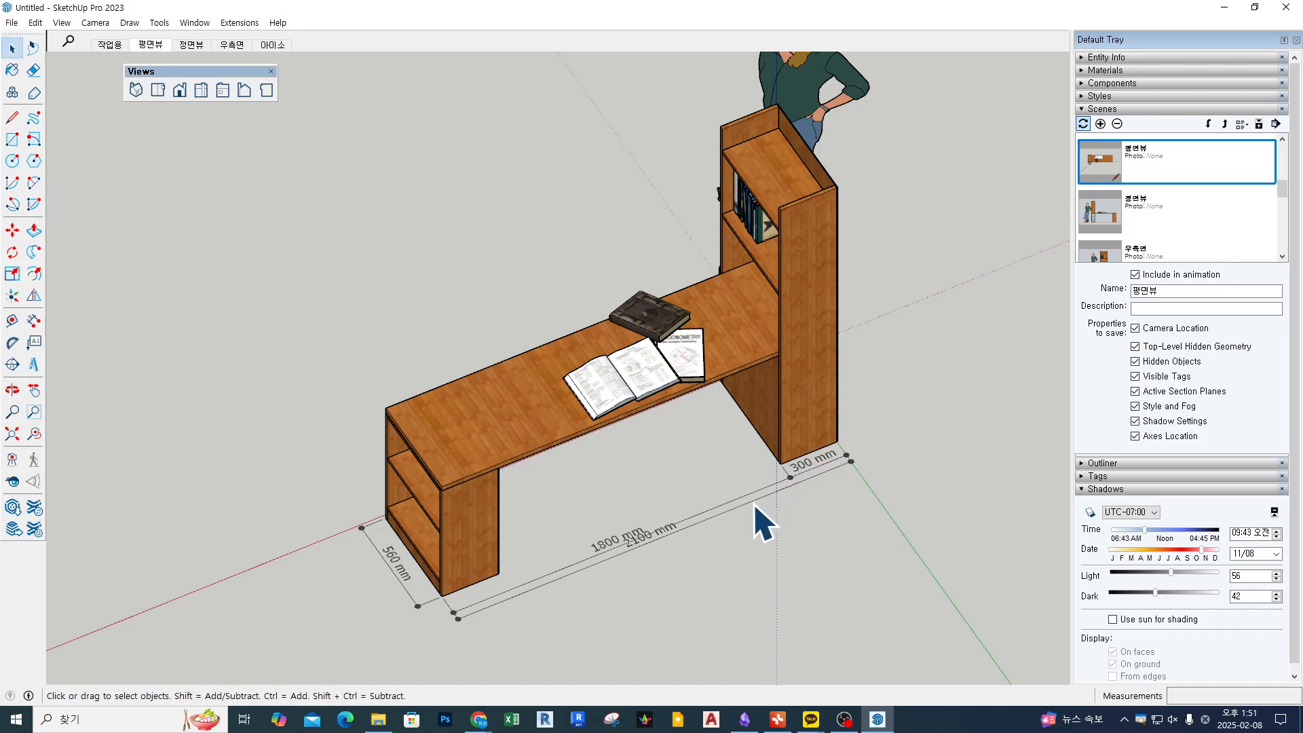
pyautogui.press('m')
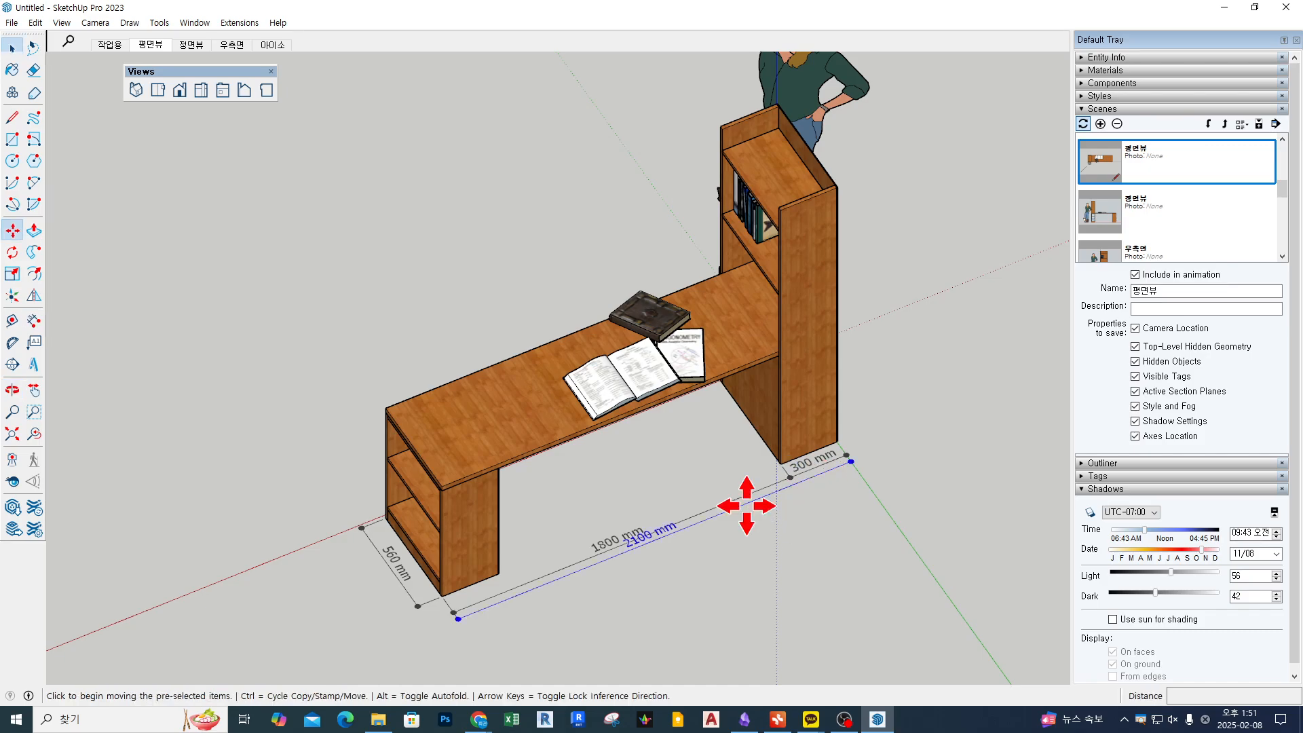
pyautogui.click(746, 505)
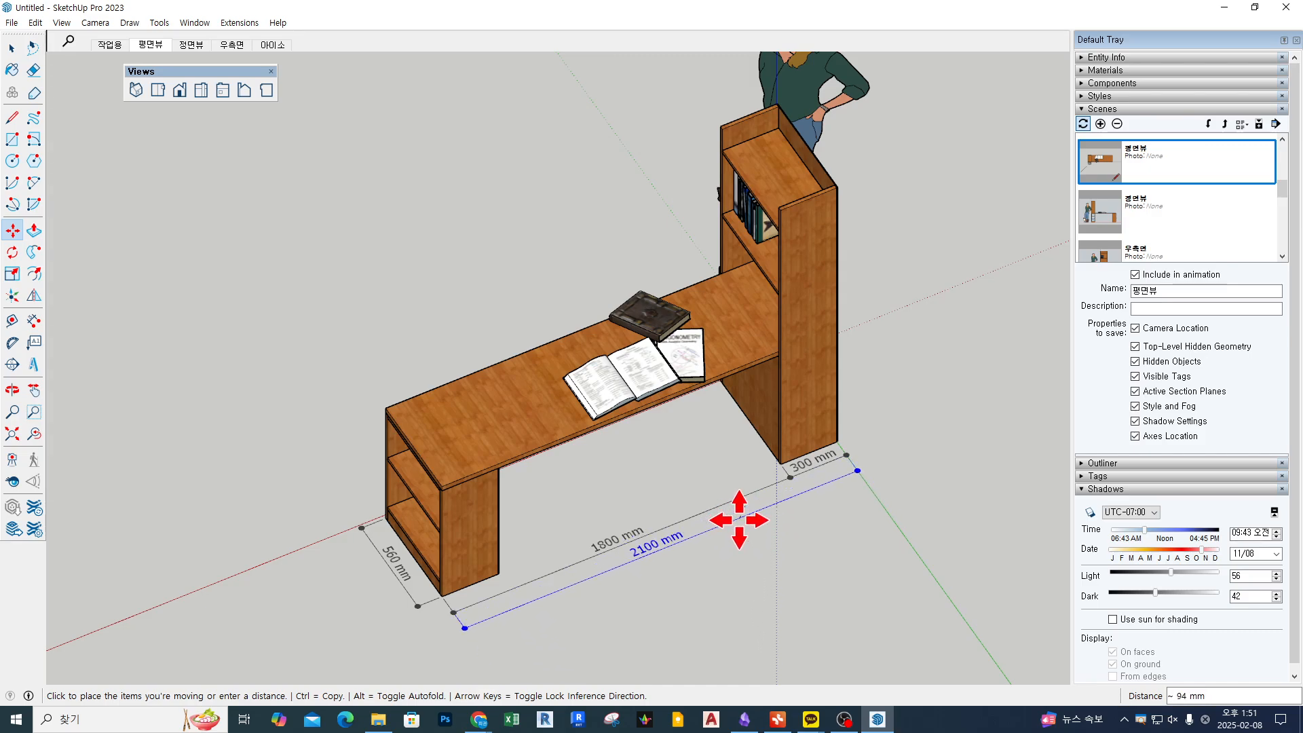
pyautogui.scroll(1, 739, 523)
pyautogui.click(739, 520)
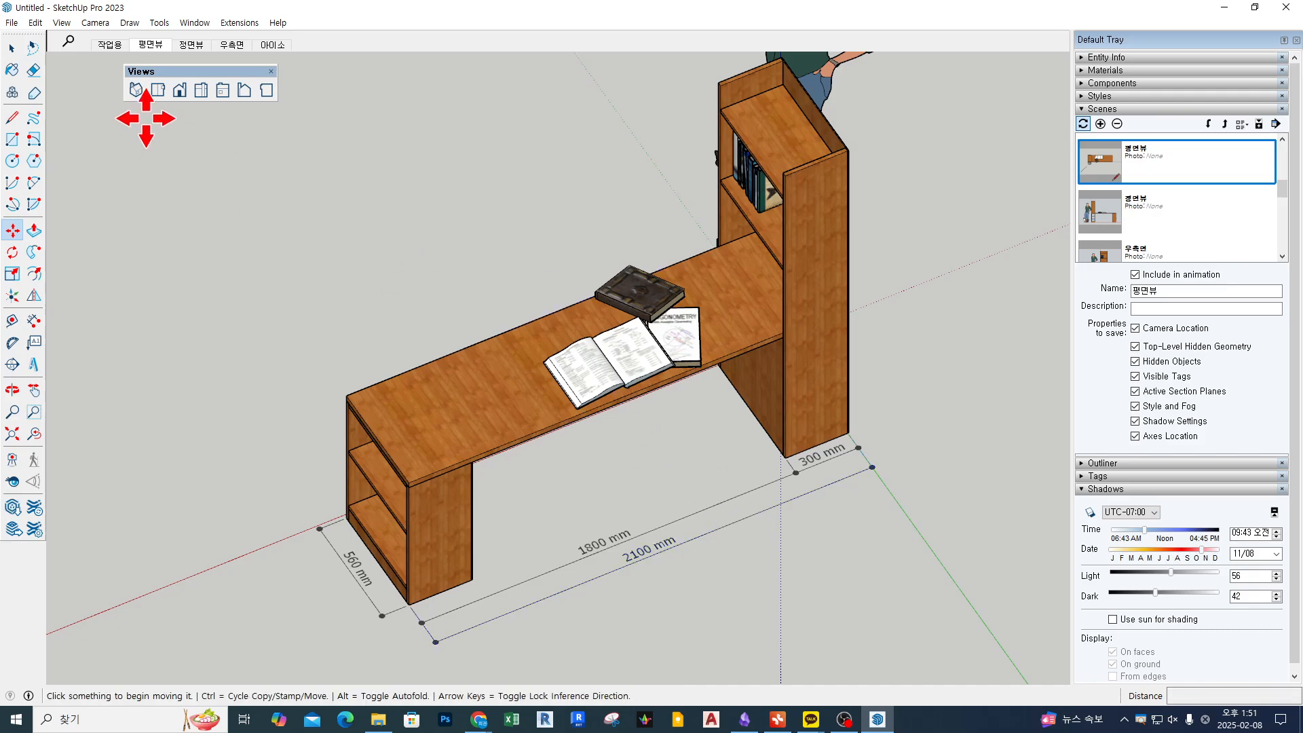
# Step: Return to the 평면뷰 scene and update it with all properties included
pyautogui.click(143, 47)
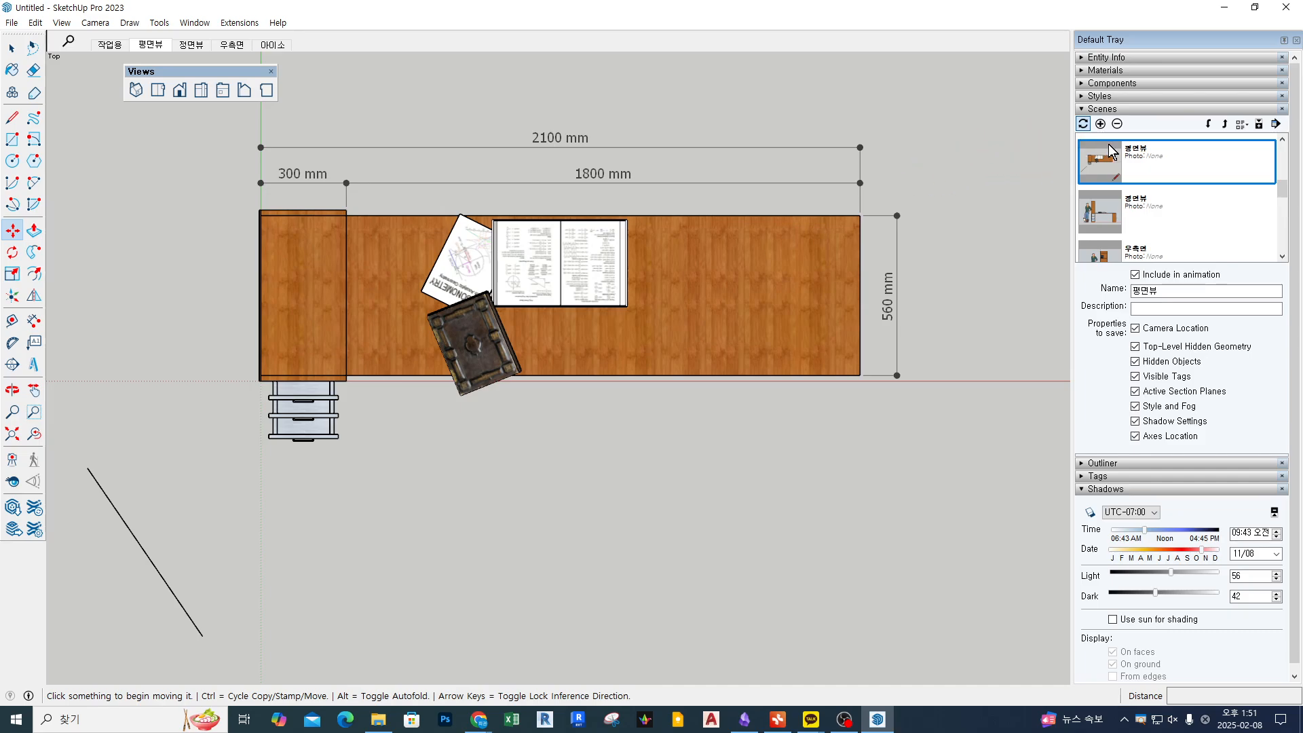
pyautogui.click(1084, 124)
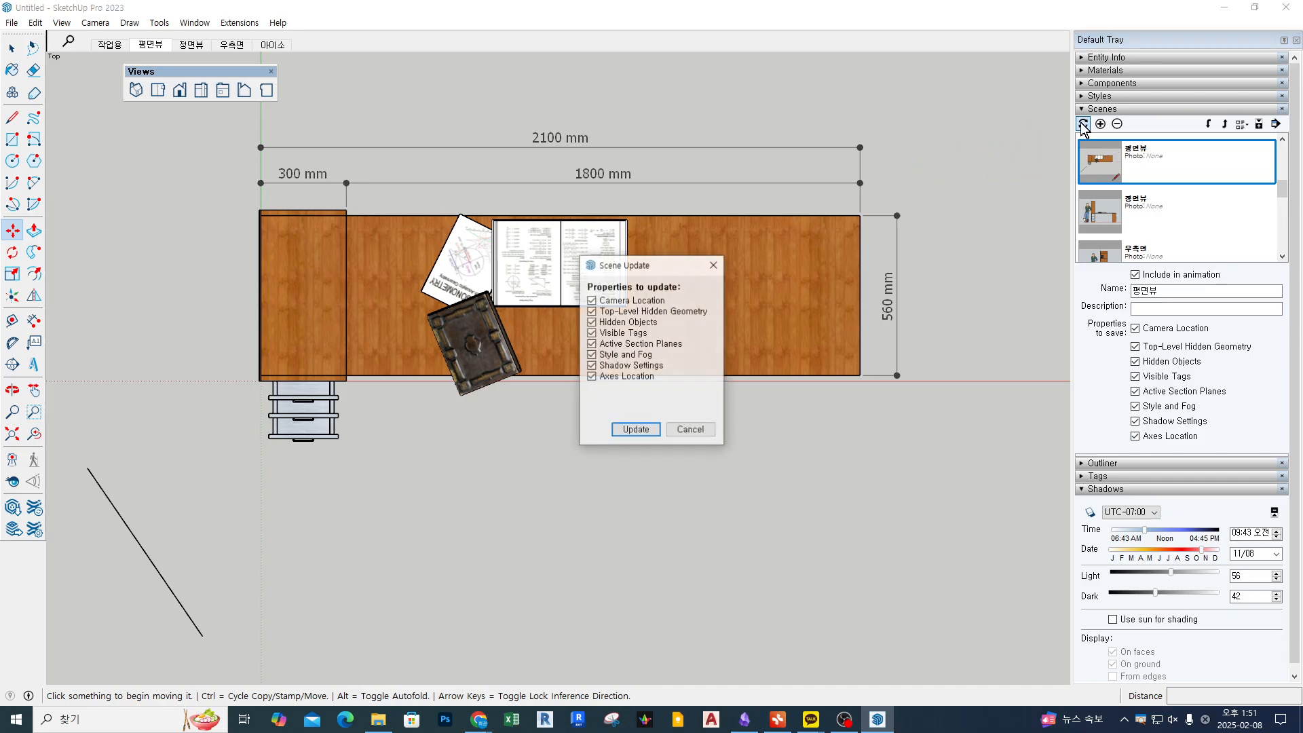
pyautogui.click(639, 430)
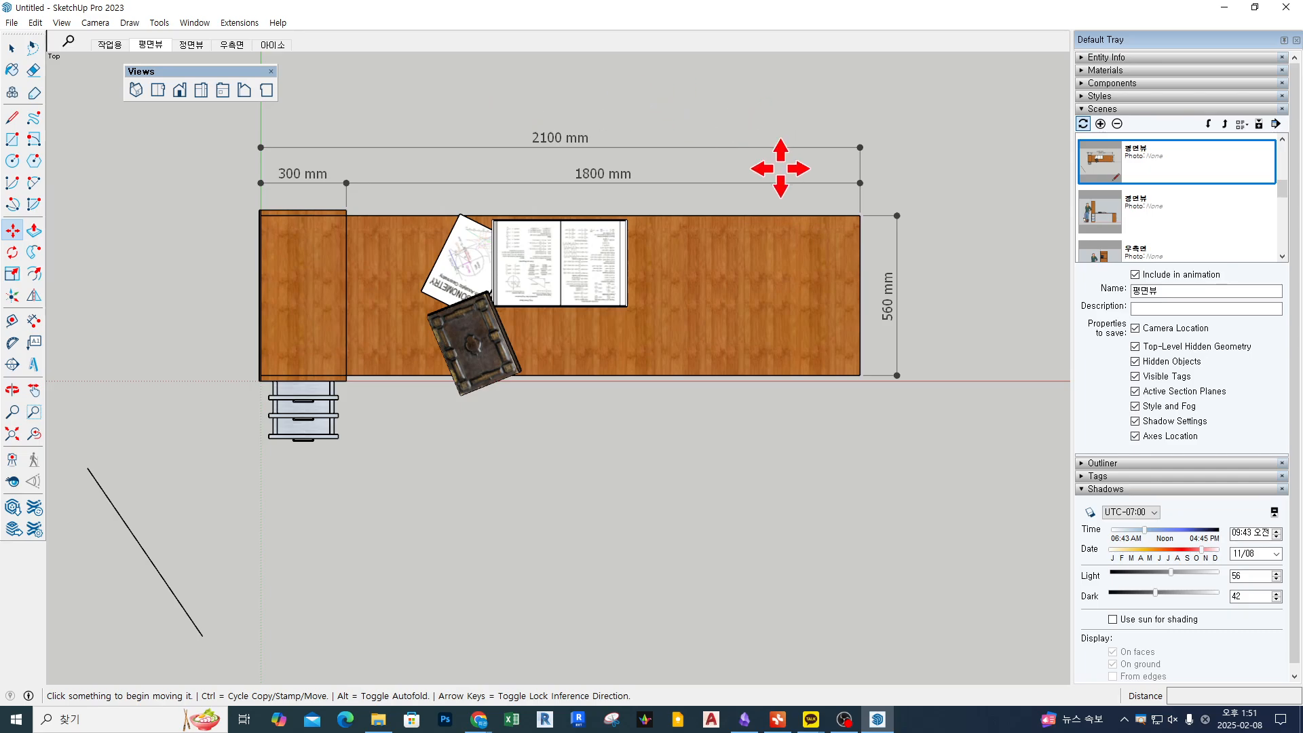
# Step: Check how the new dimensions appear in the 정면뷰 and 작업용 scenes, and return to 평면뷰
pyautogui.press('space')
pyautogui.click(191, 44)
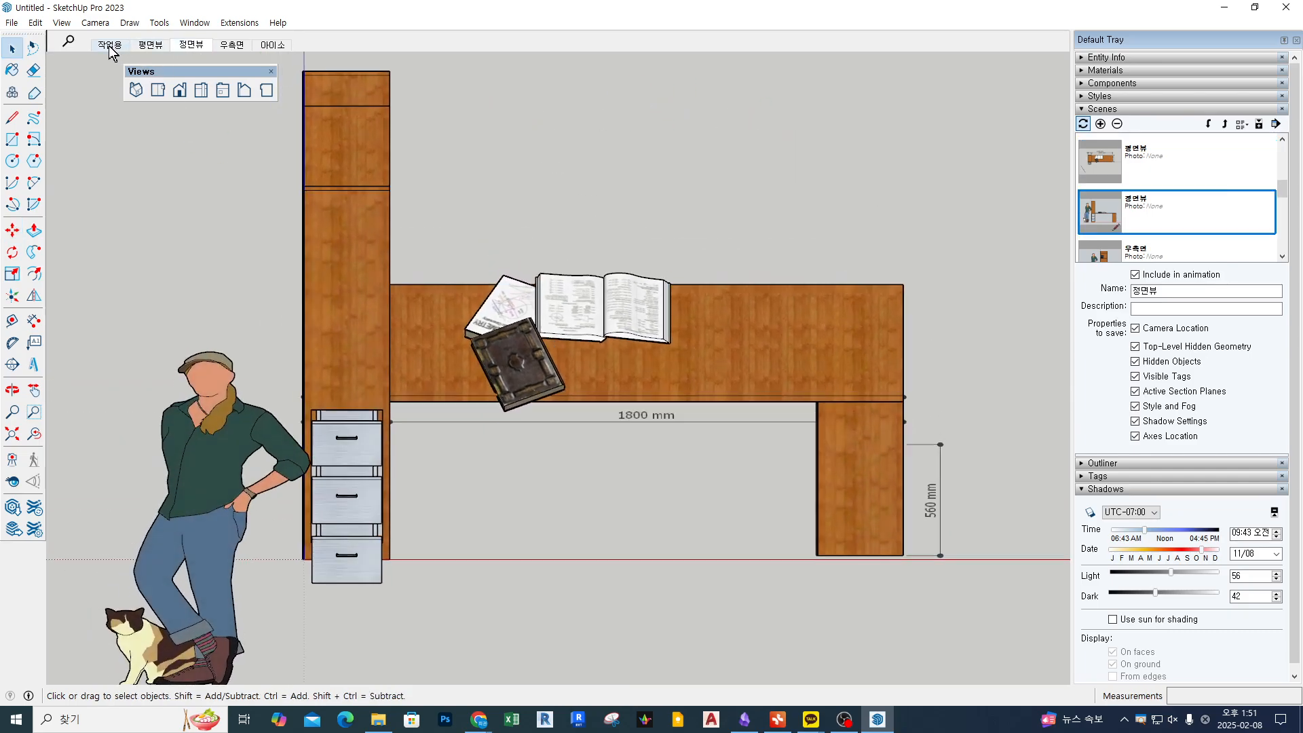
pyautogui.click(109, 45)
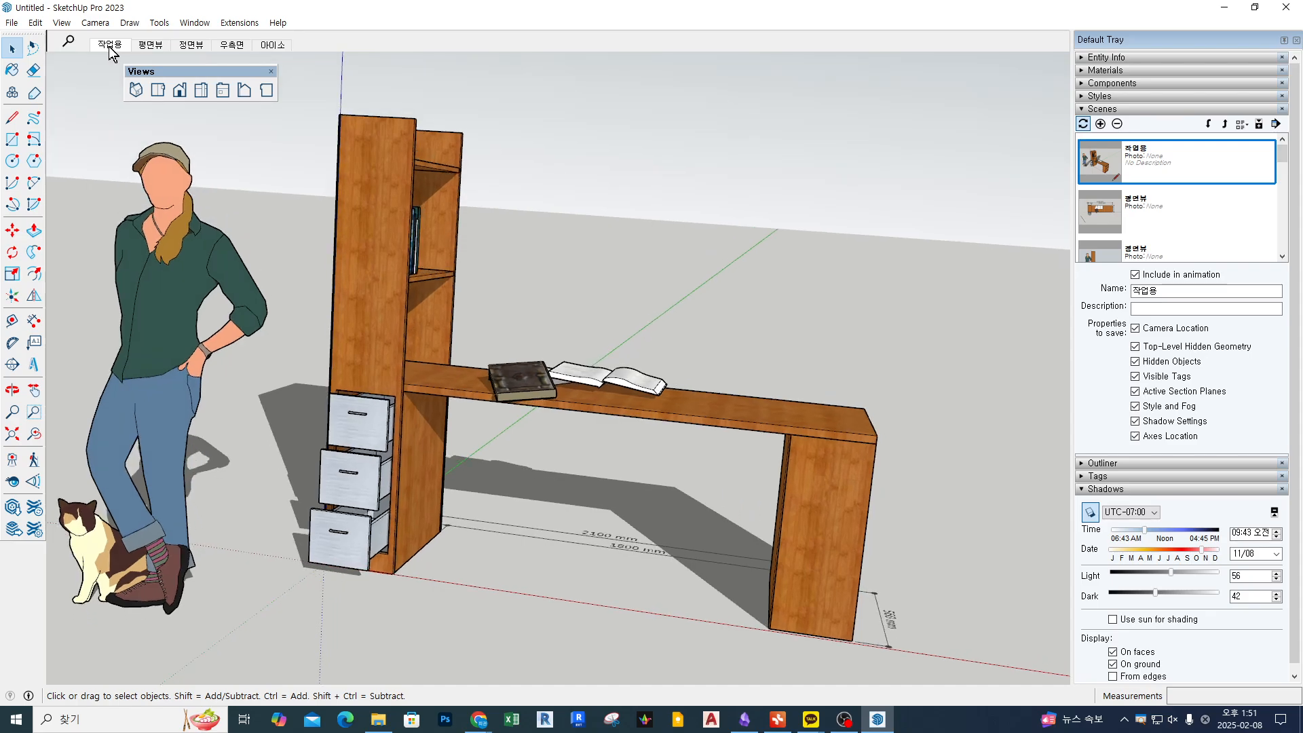
pyautogui.click(157, 45)
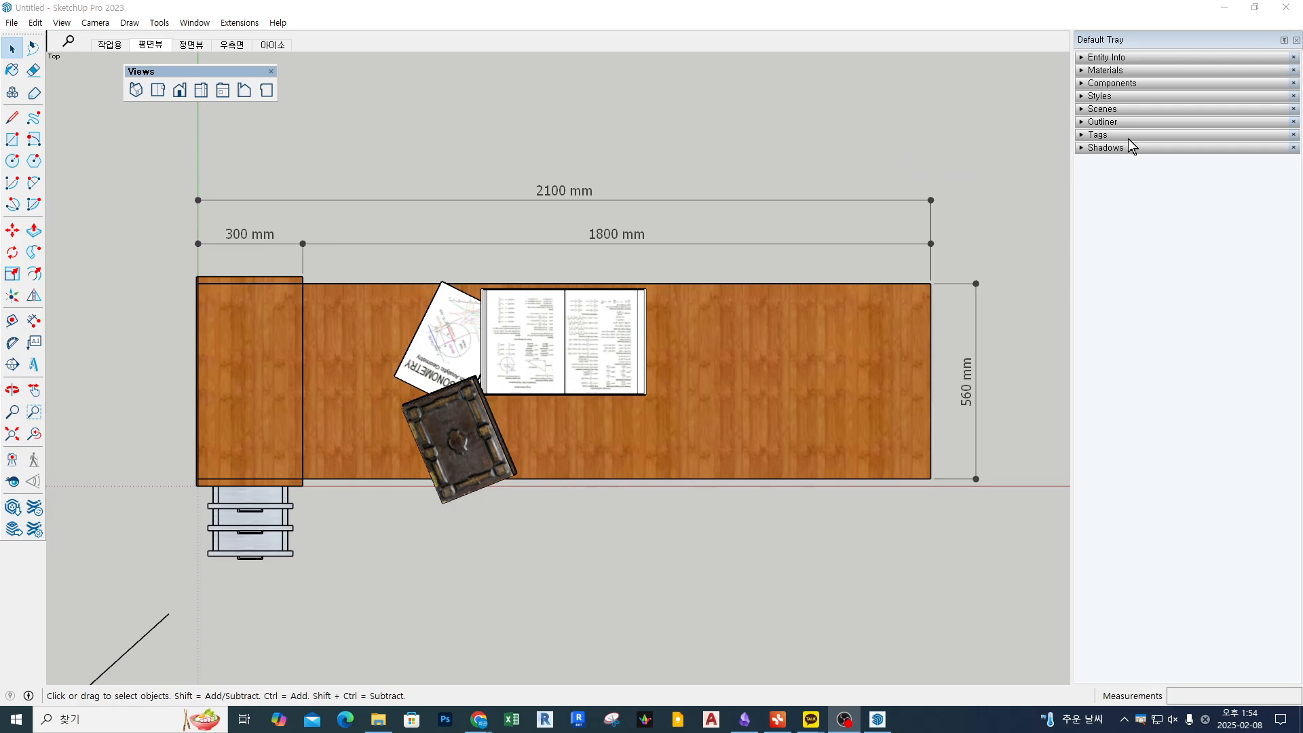
# Step: Browse the available style collections, including the in-model styles, and open the Assorted Styles collection
pyautogui.click(1108, 96)
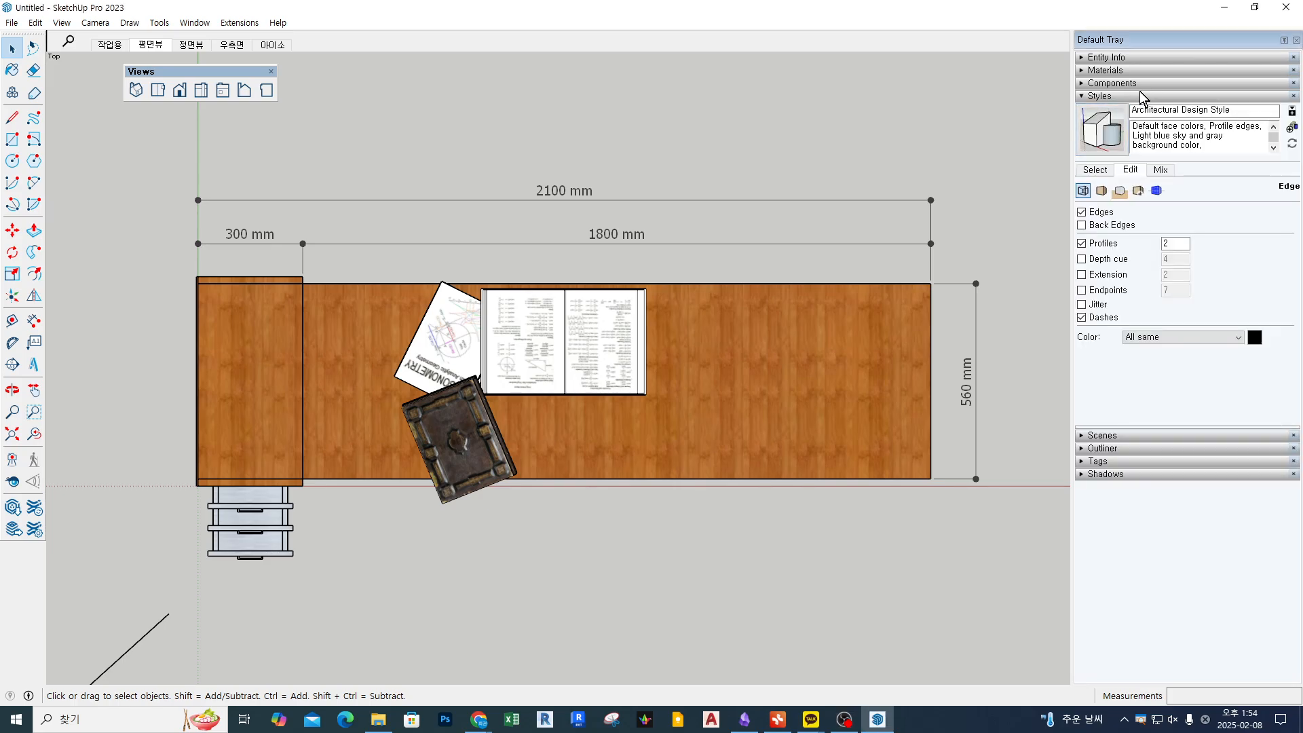
pyautogui.click(1095, 170)
pyautogui.click(1195, 184)
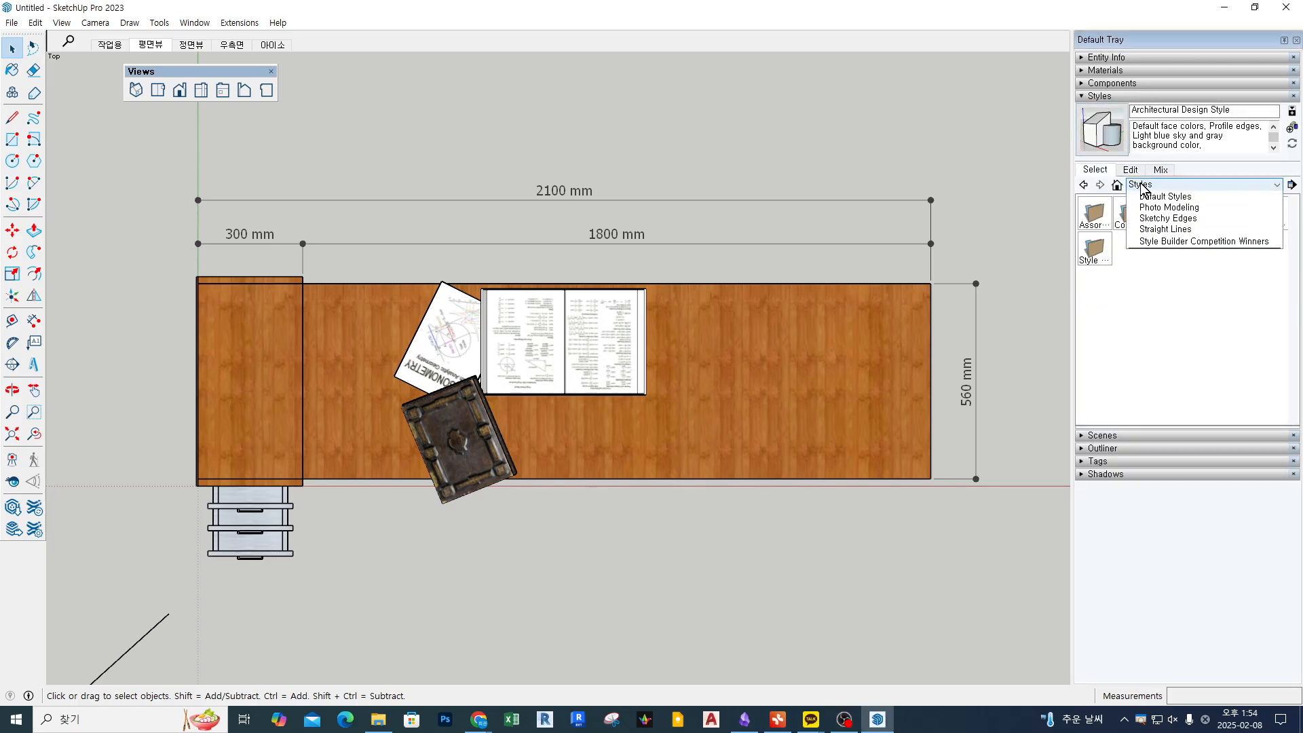
pyautogui.click(1151, 199)
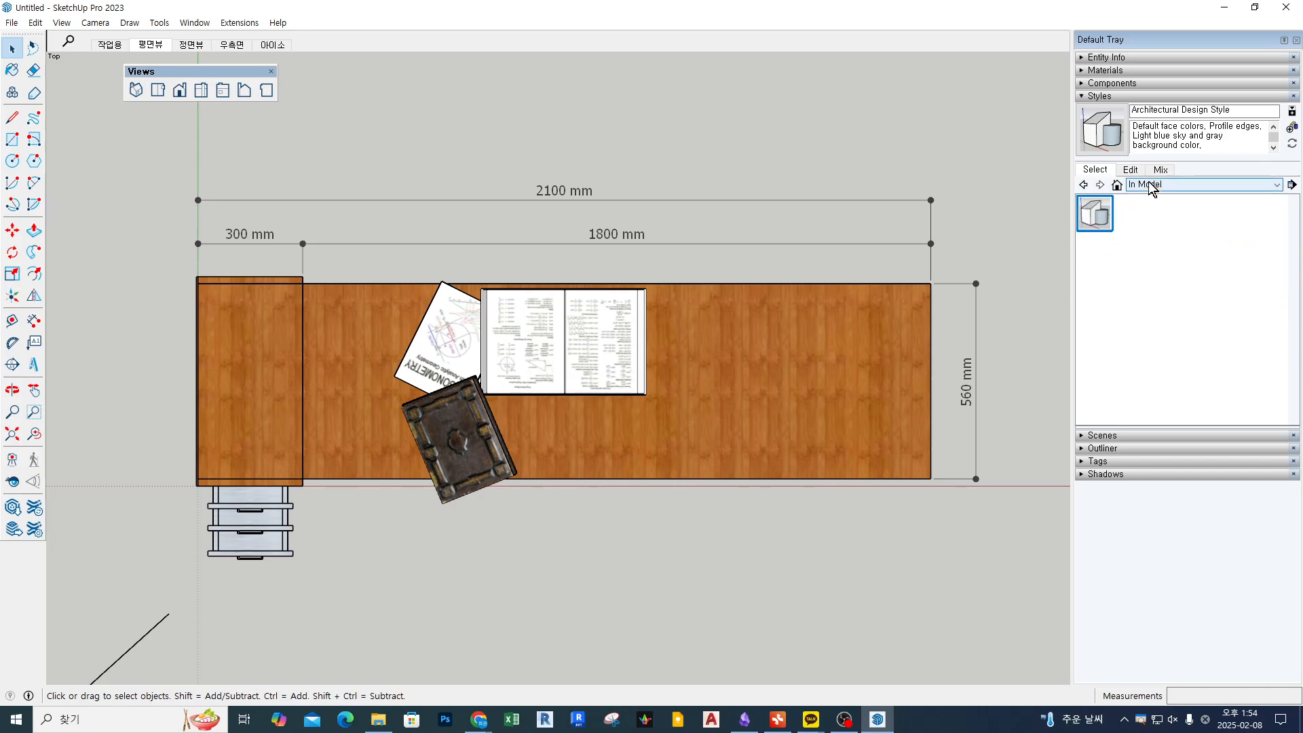
pyautogui.click(1204, 185)
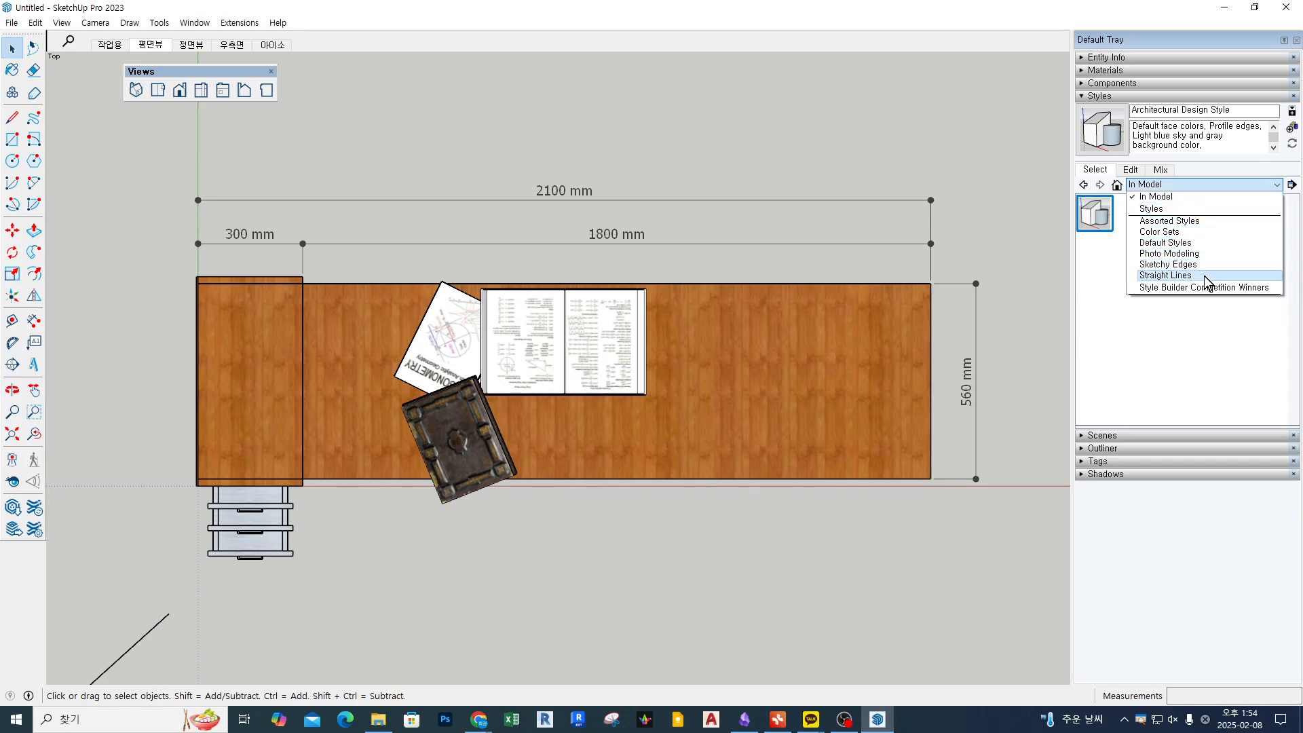
pyautogui.click(1206, 208)
pyautogui.click(1154, 185)
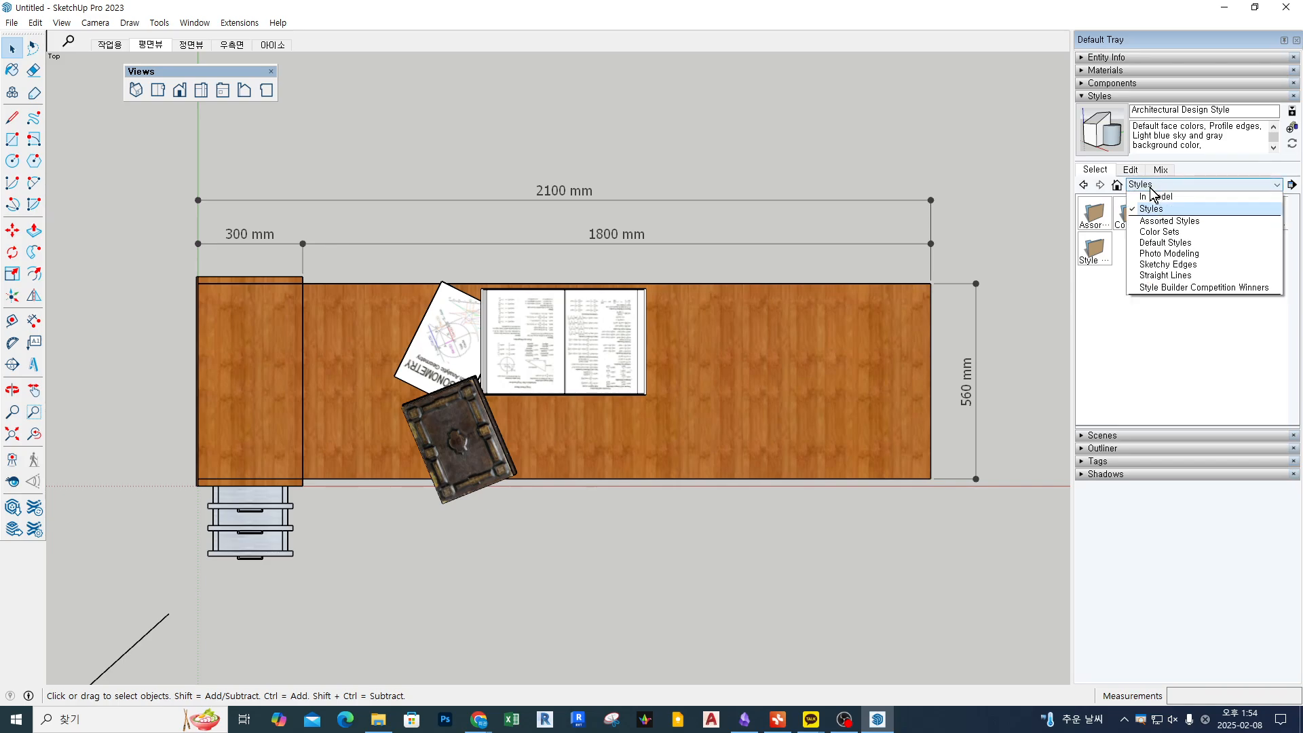
pyautogui.click(1175, 223)
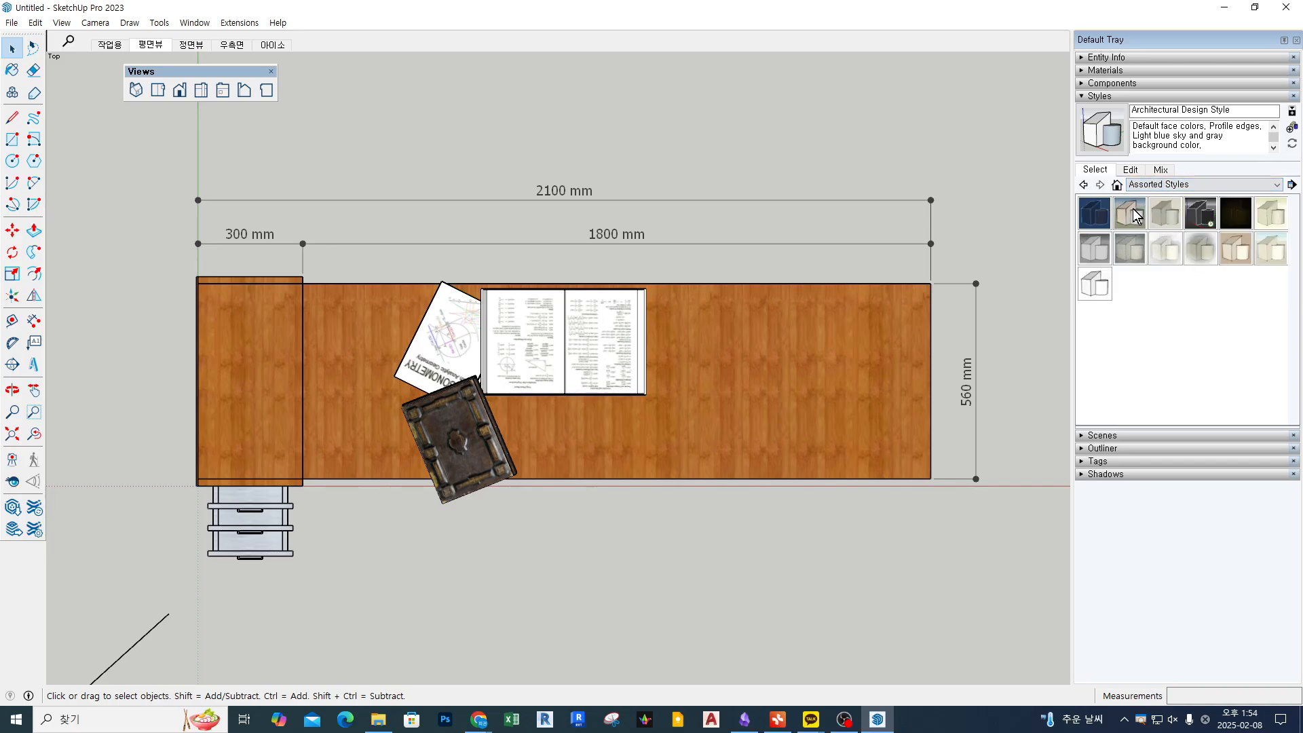
# Step: Try the Brush Strokes on Canvas, PSO Cursive, Whiteboard with Dry Erase Marker, PSO Snow and Blueprint styles on the plan view
pyautogui.click(1129, 215)
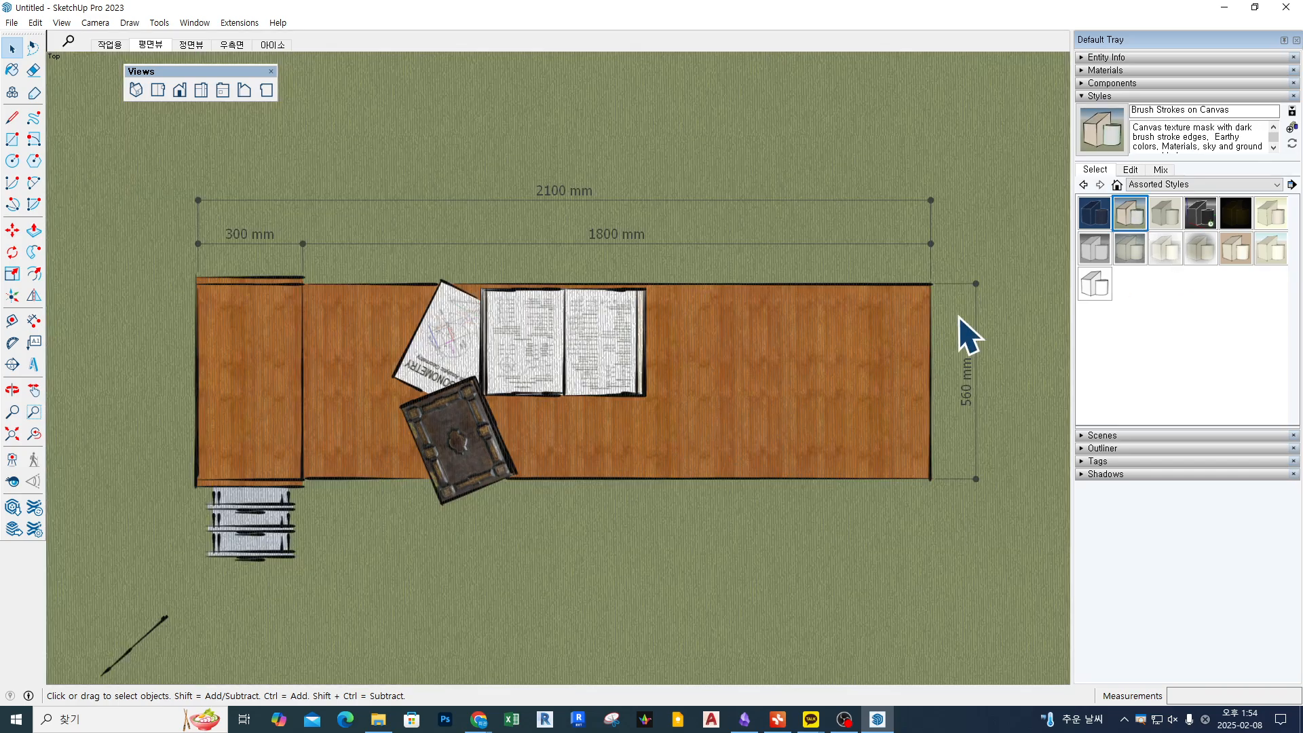
pyautogui.click(1104, 247)
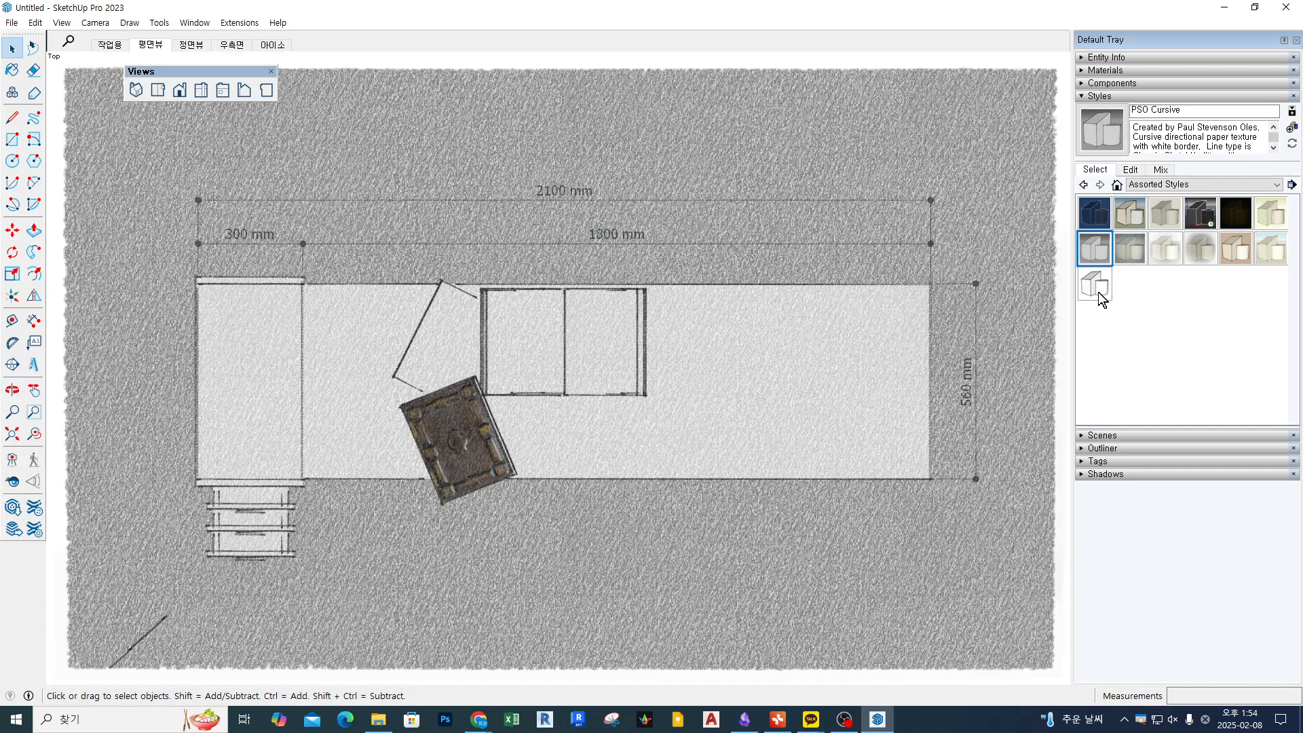
pyautogui.click(1099, 292)
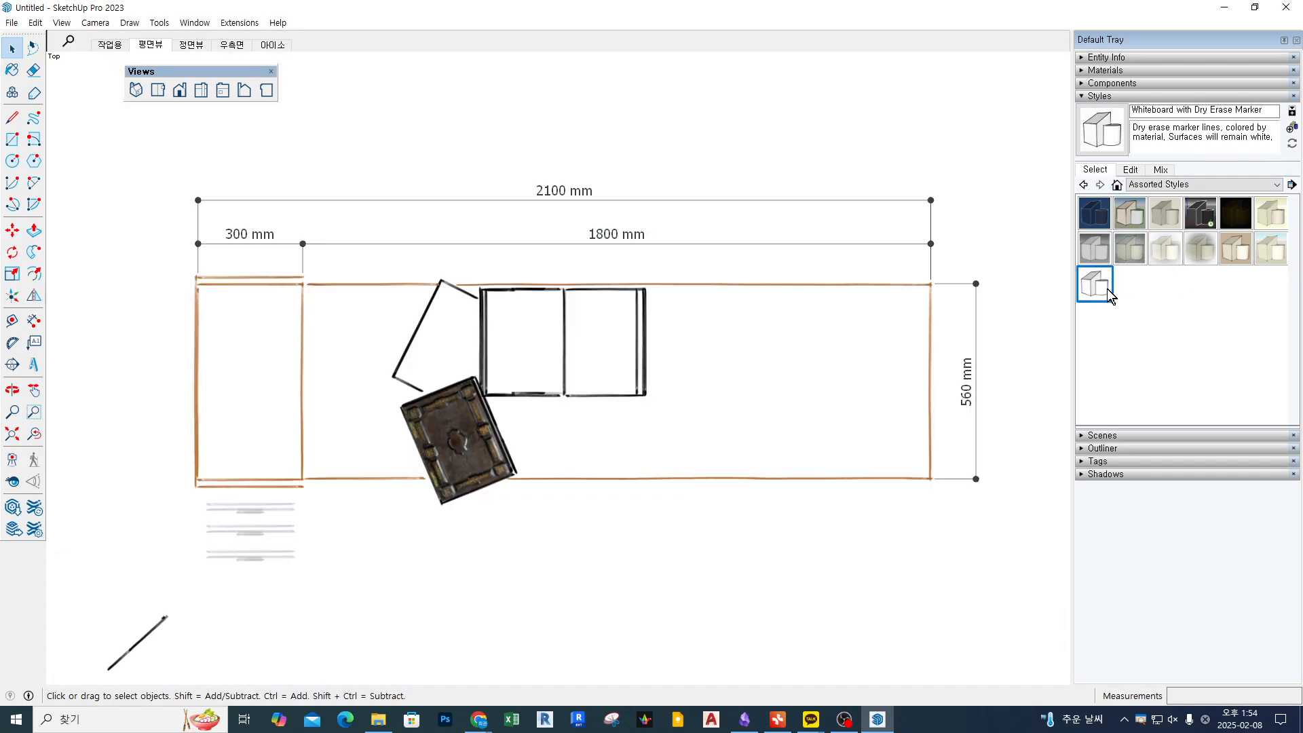
pyautogui.click(1163, 248)
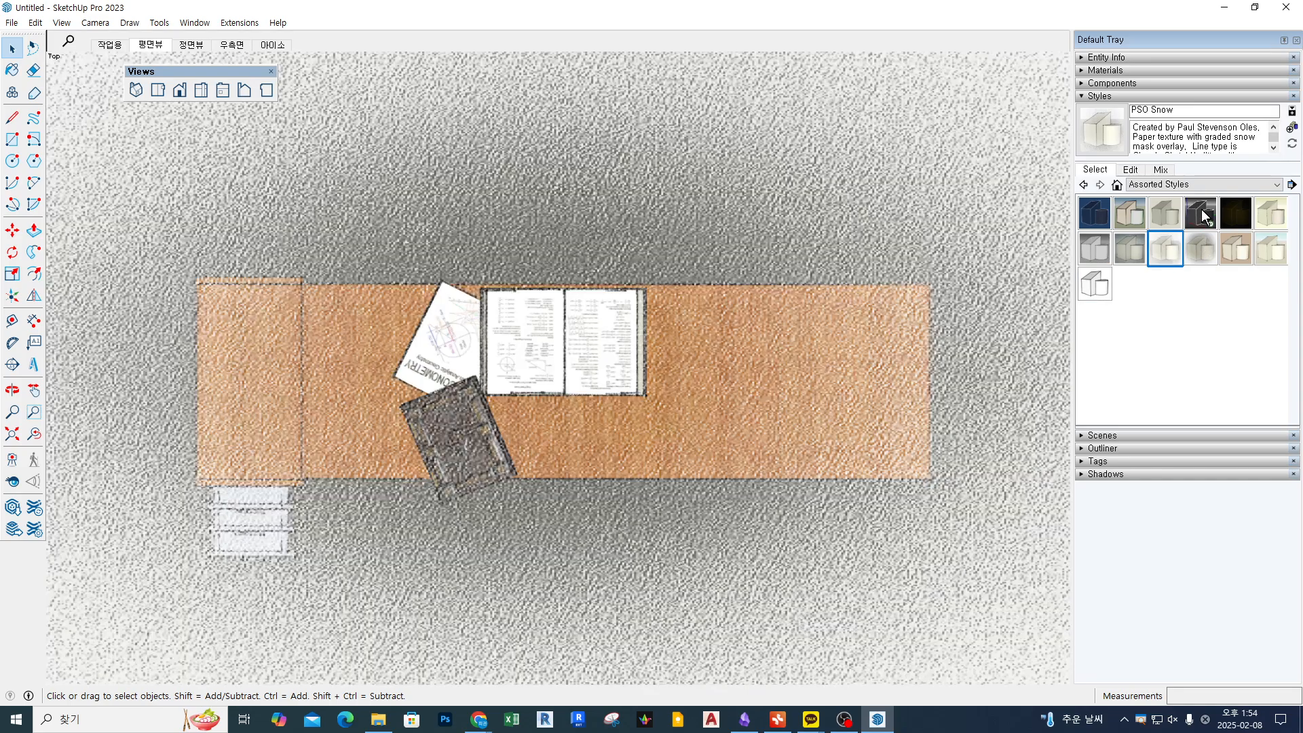
pyautogui.click(1201, 215)
pyautogui.click(1128, 206)
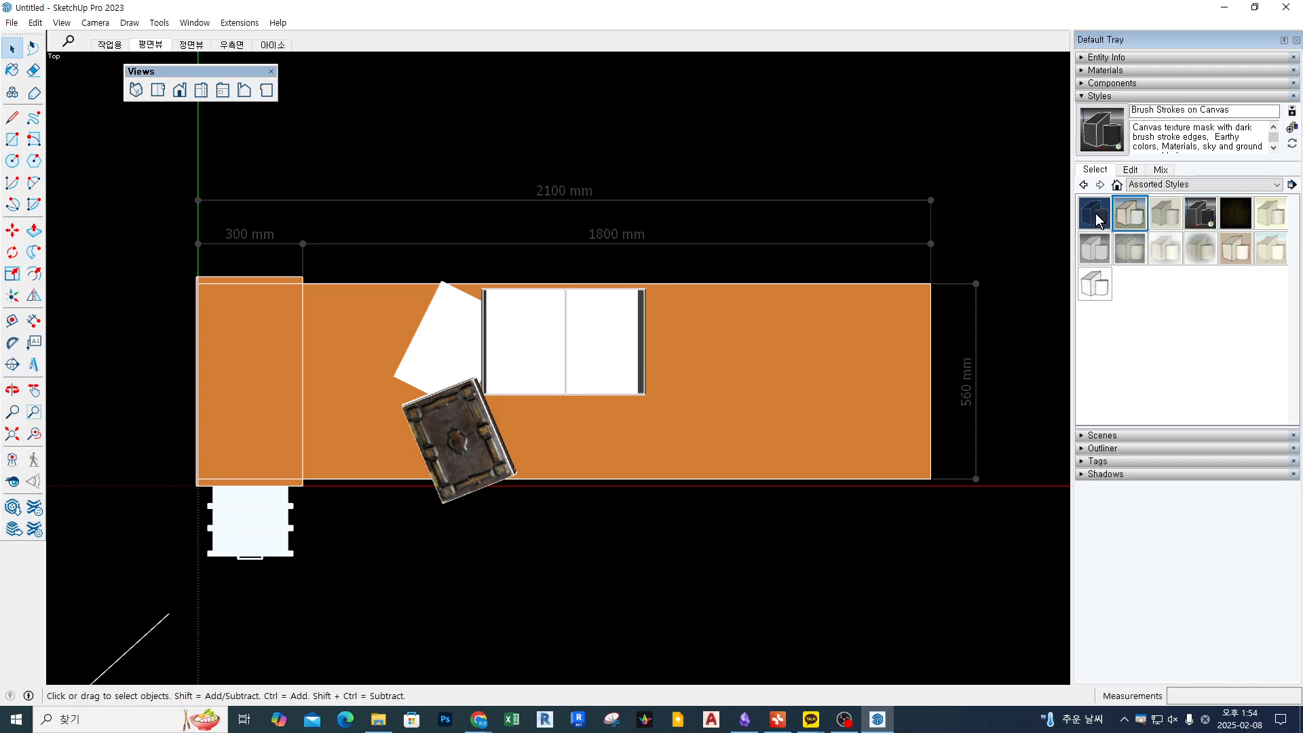
pyautogui.click(1096, 217)
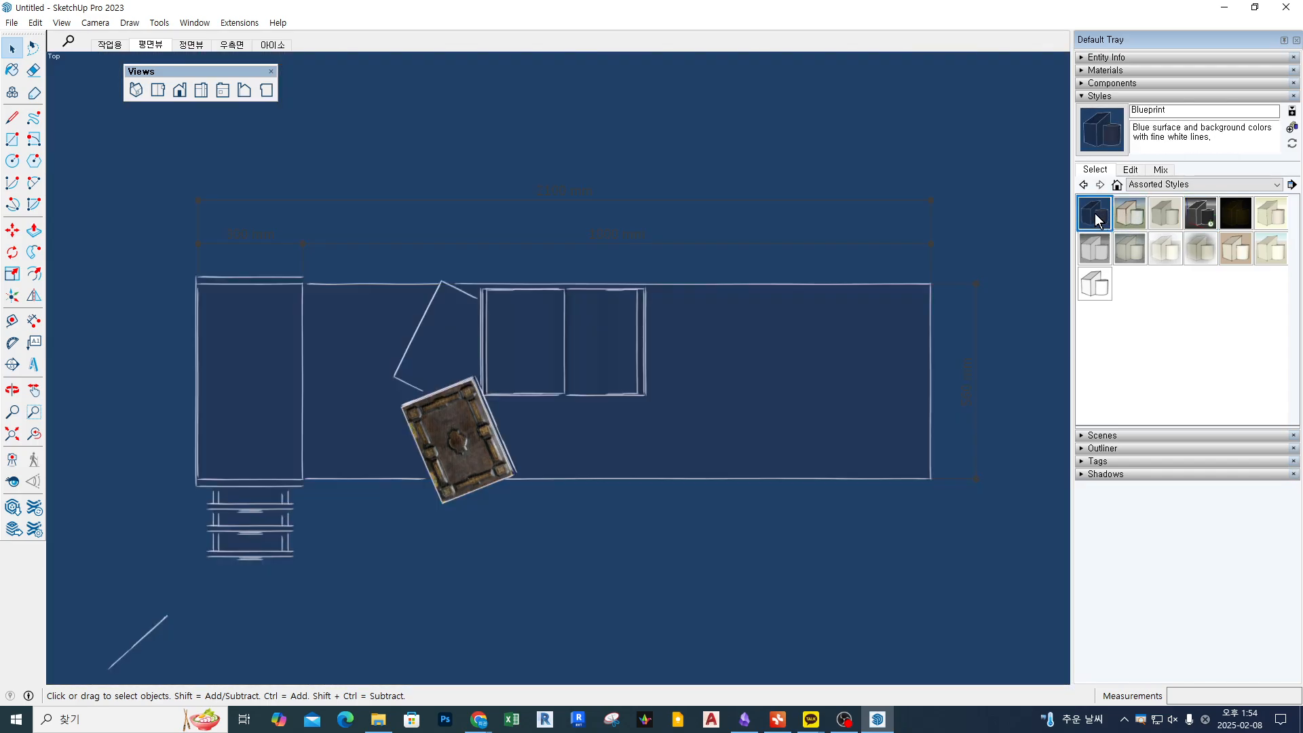
# Step: Compare the Brush Strokes on Canvas and Blueprint styles on the plan view, ending with Brush Strokes on Canvas
pyautogui.click(1138, 215)
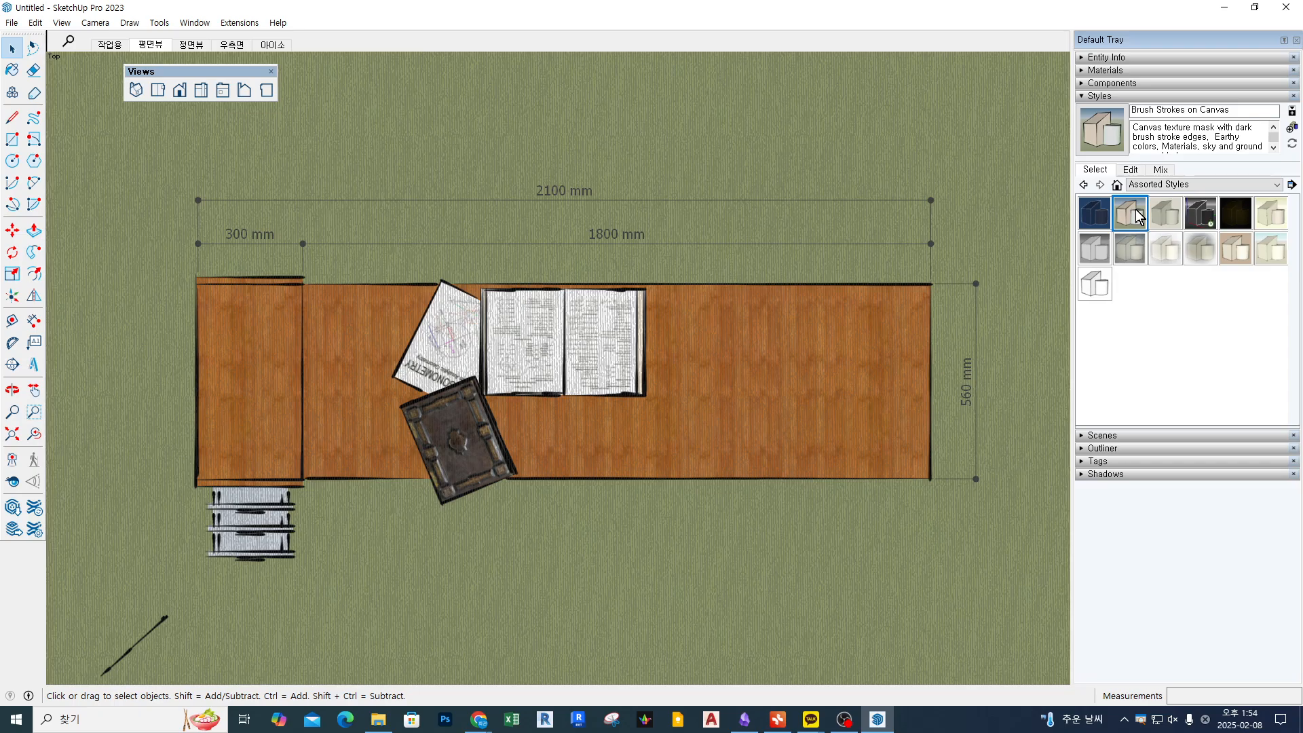
pyautogui.click(1094, 213)
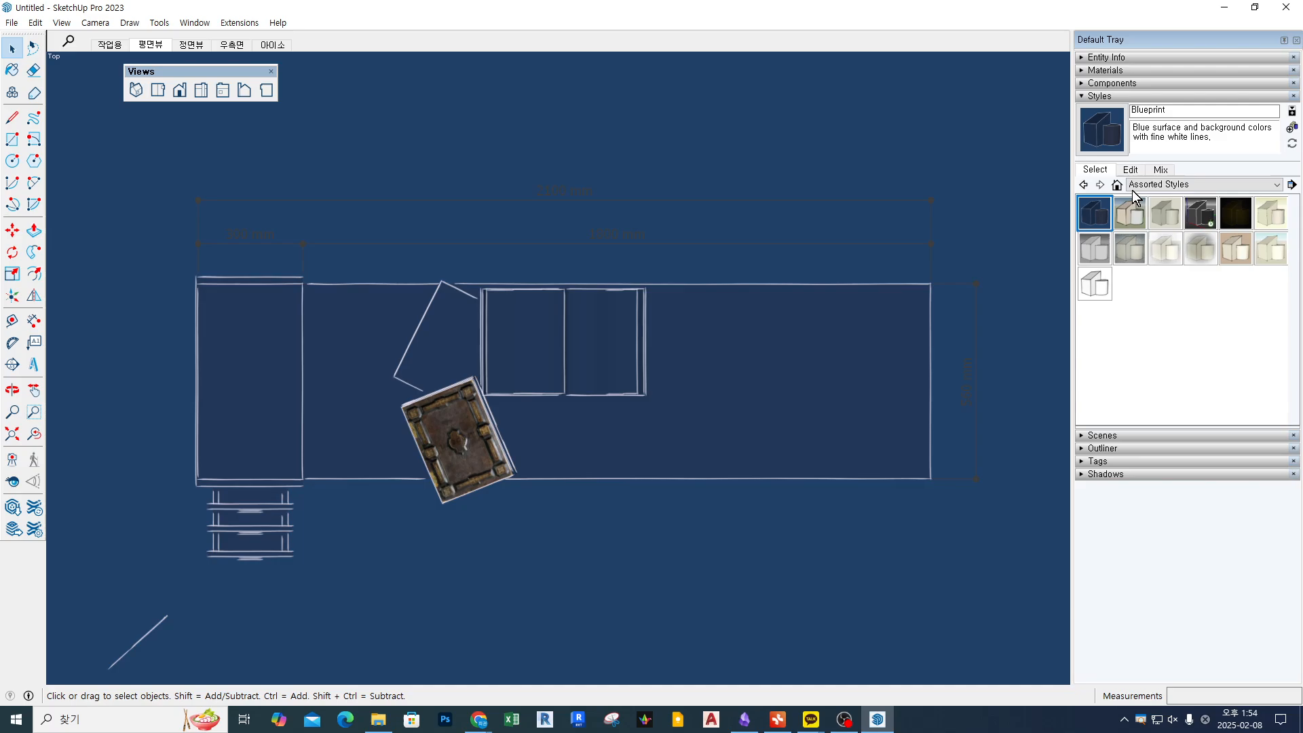
pyautogui.click(1130, 213)
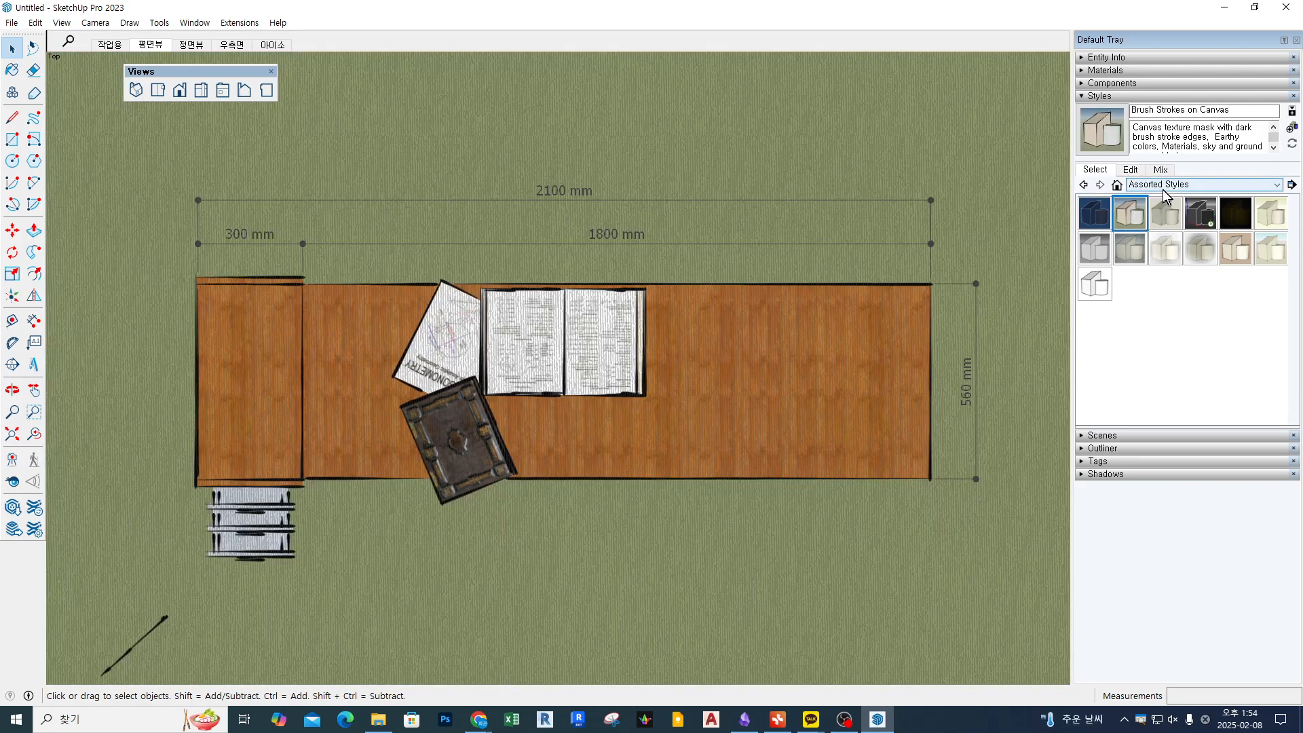
# Step: Reopen the style settings and try the Whiteboard with Dry Erase Marker style on the plan view
pyautogui.click(1109, 96)
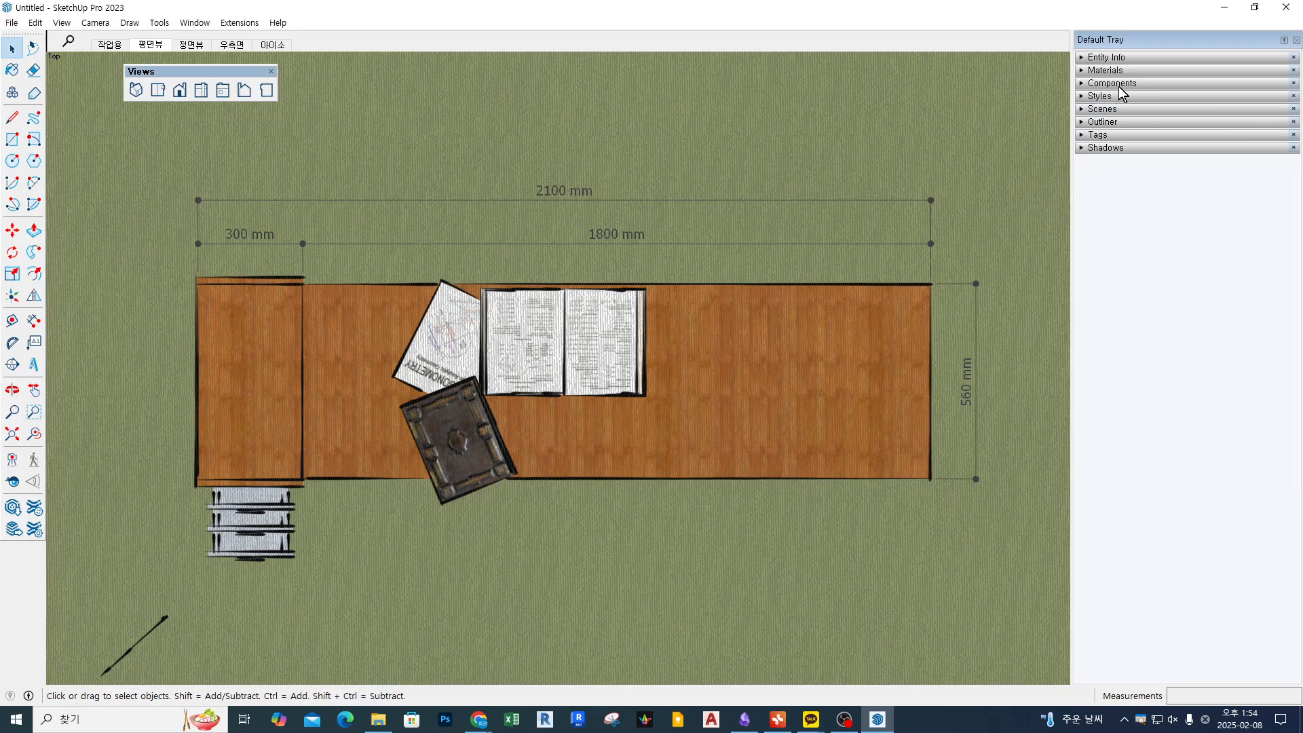
pyautogui.click(1111, 97)
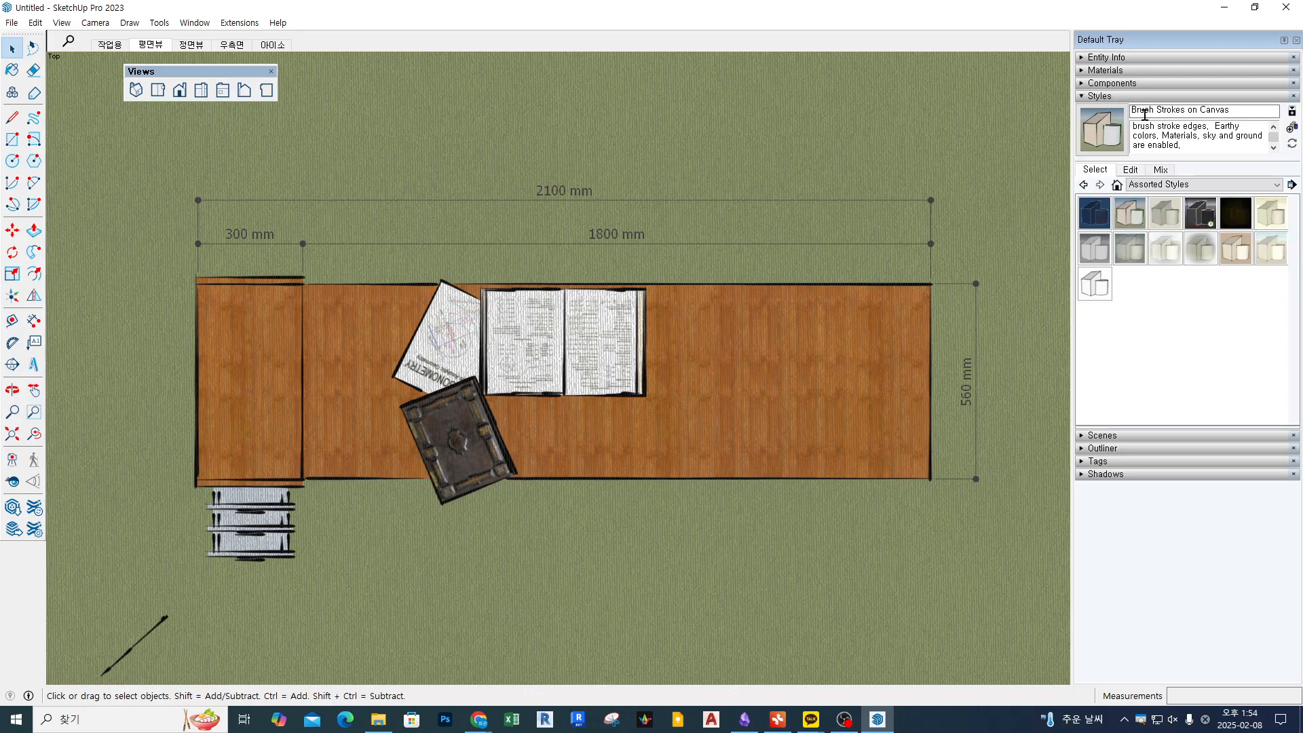
pyautogui.click(1099, 289)
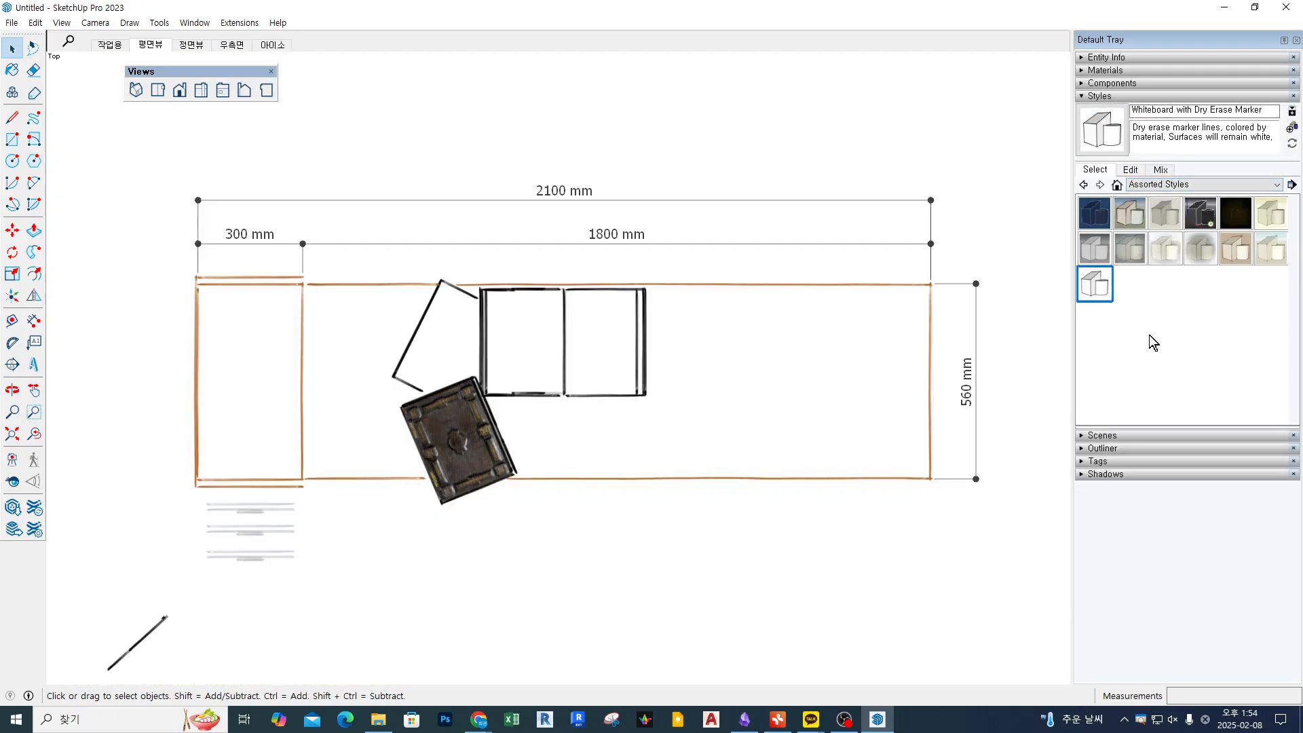
# Step: Look through the Color Sets collection and apply the HiddenLine style from Default Styles to the plan view
pyautogui.click(1187, 185)
pyautogui.click(1161, 232)
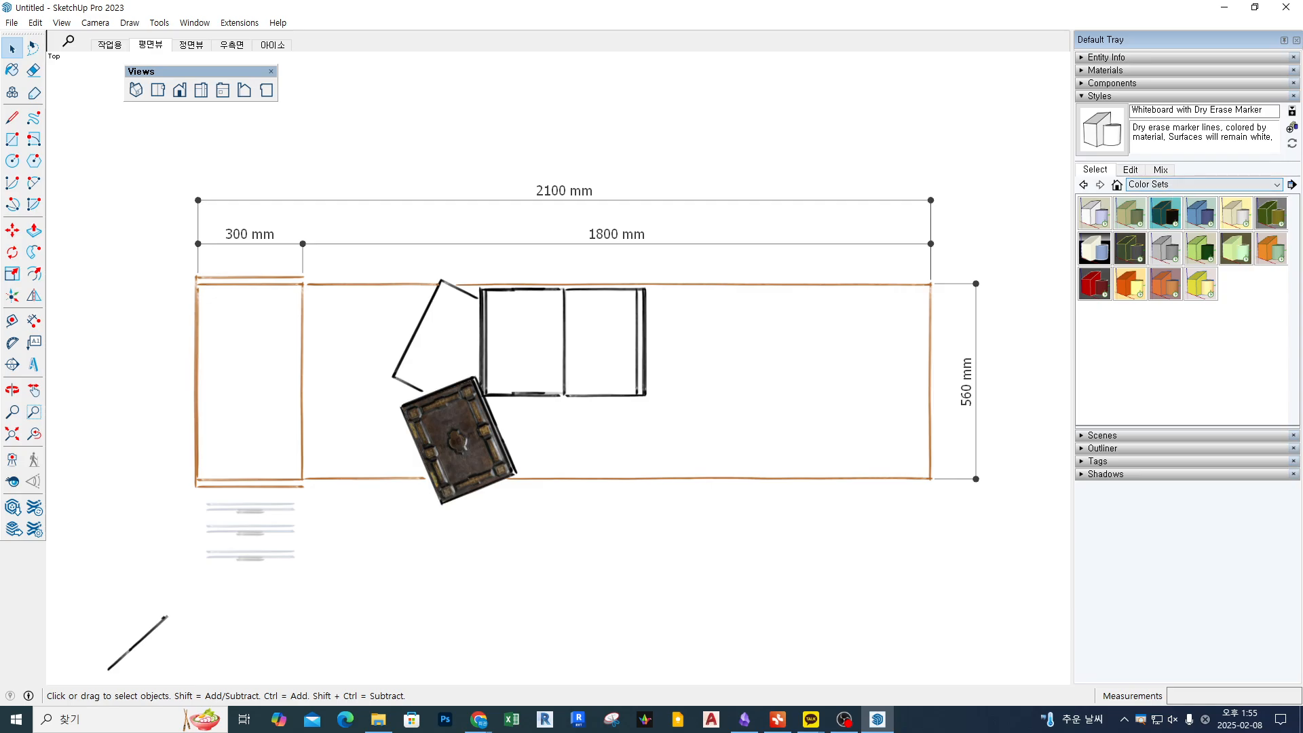
pyautogui.click(1175, 185)
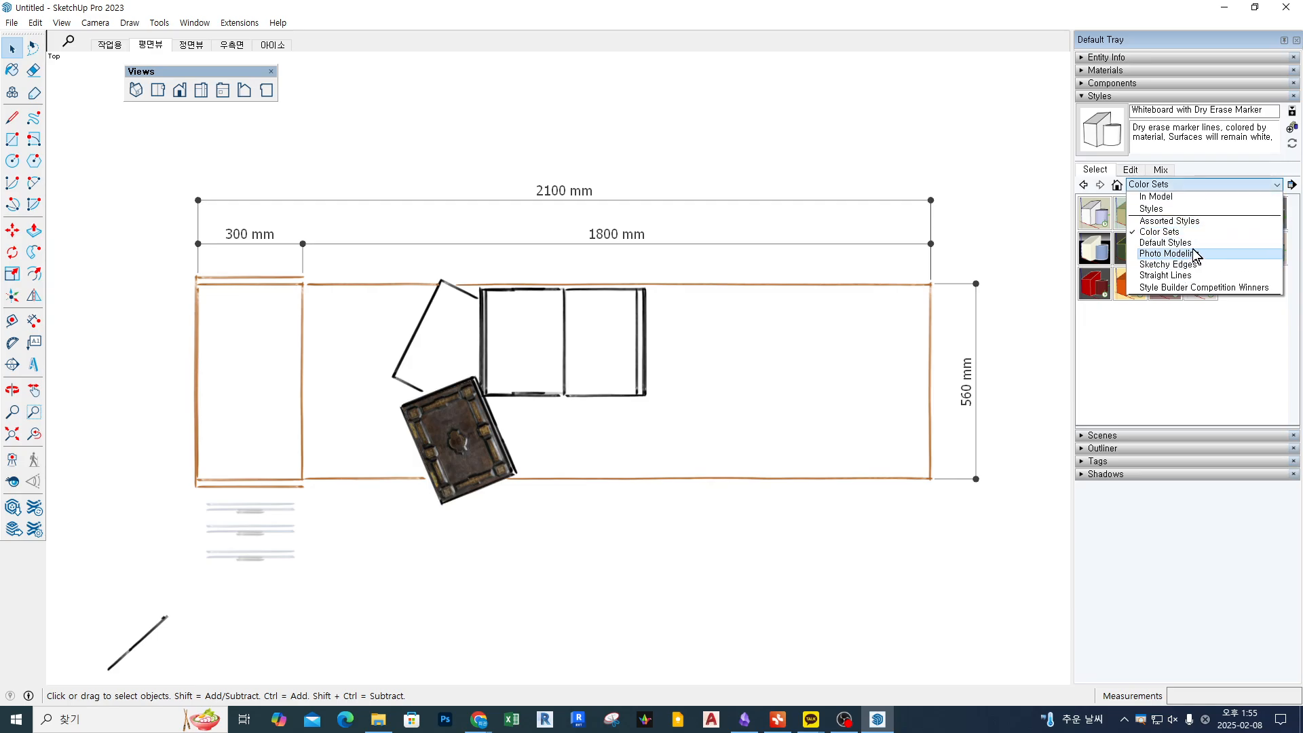
pyautogui.click(1197, 243)
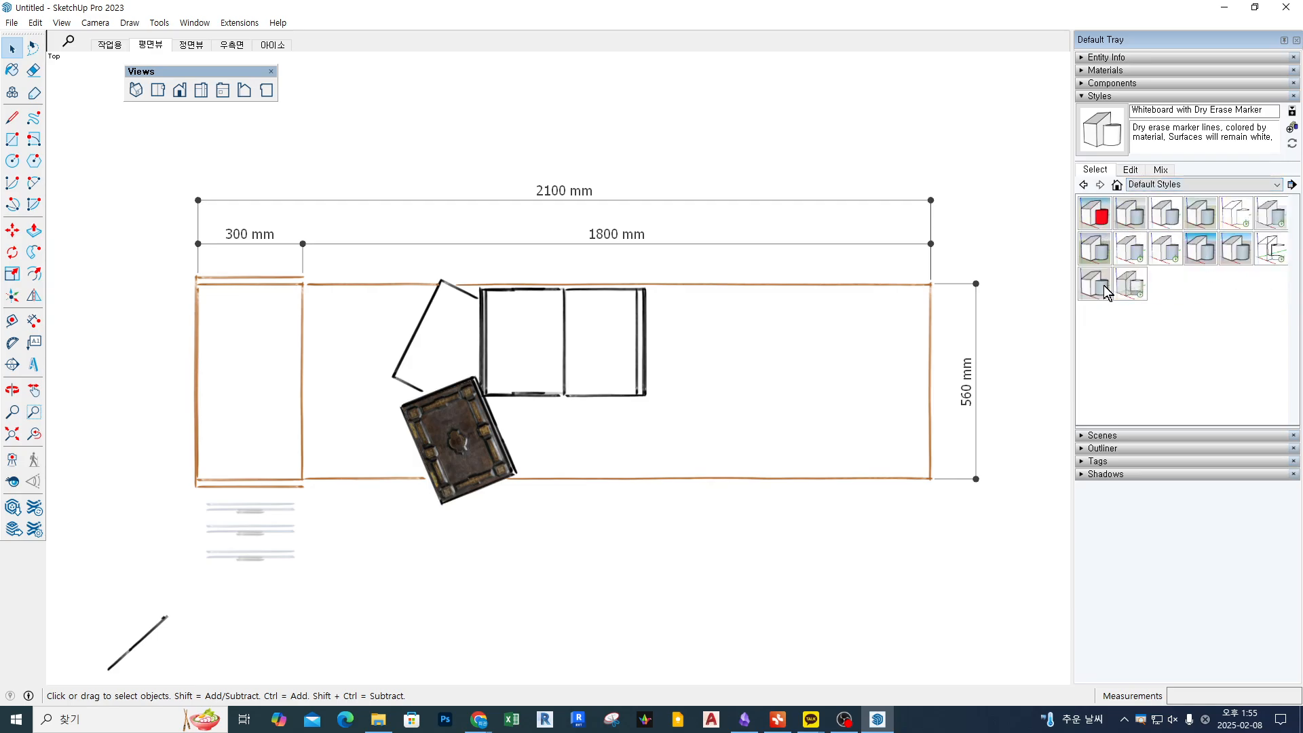
pyautogui.click(1236, 216)
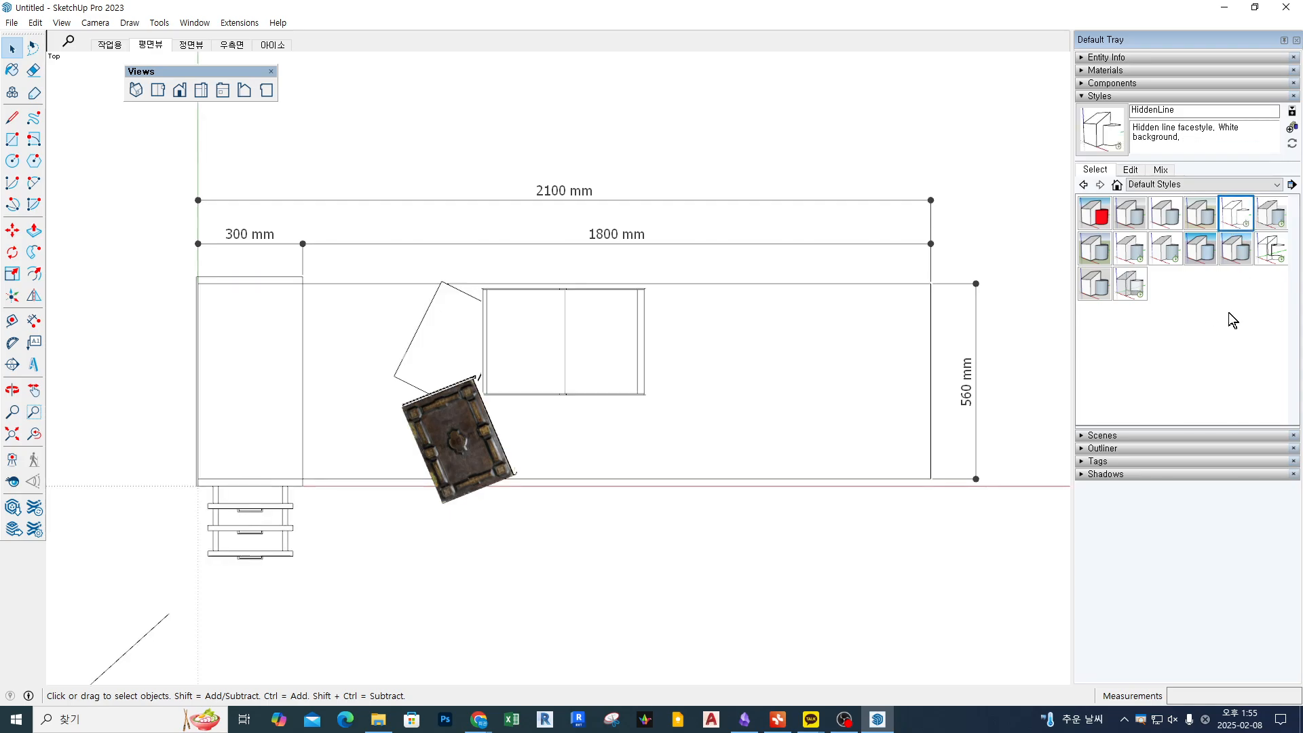